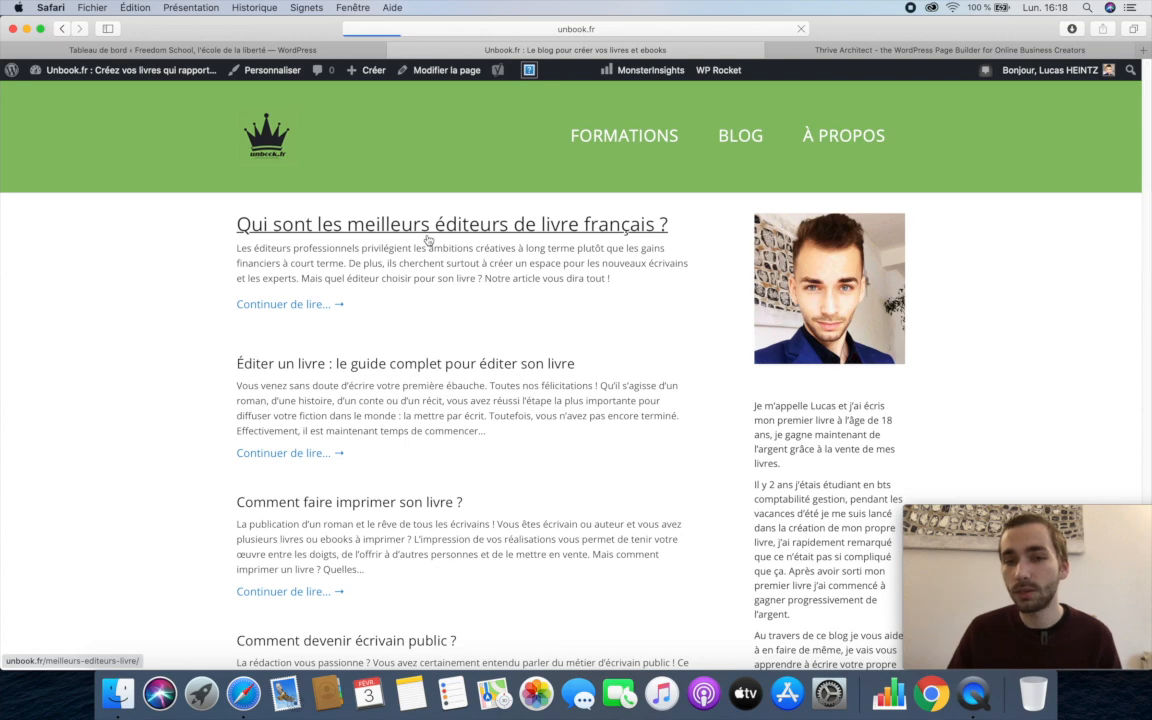
- Look at the free training pop-up on the article about French book publishers, open its email form, and close it
scroll(571, 270, "down", 1)
scroll(571, 285, "down", 5)
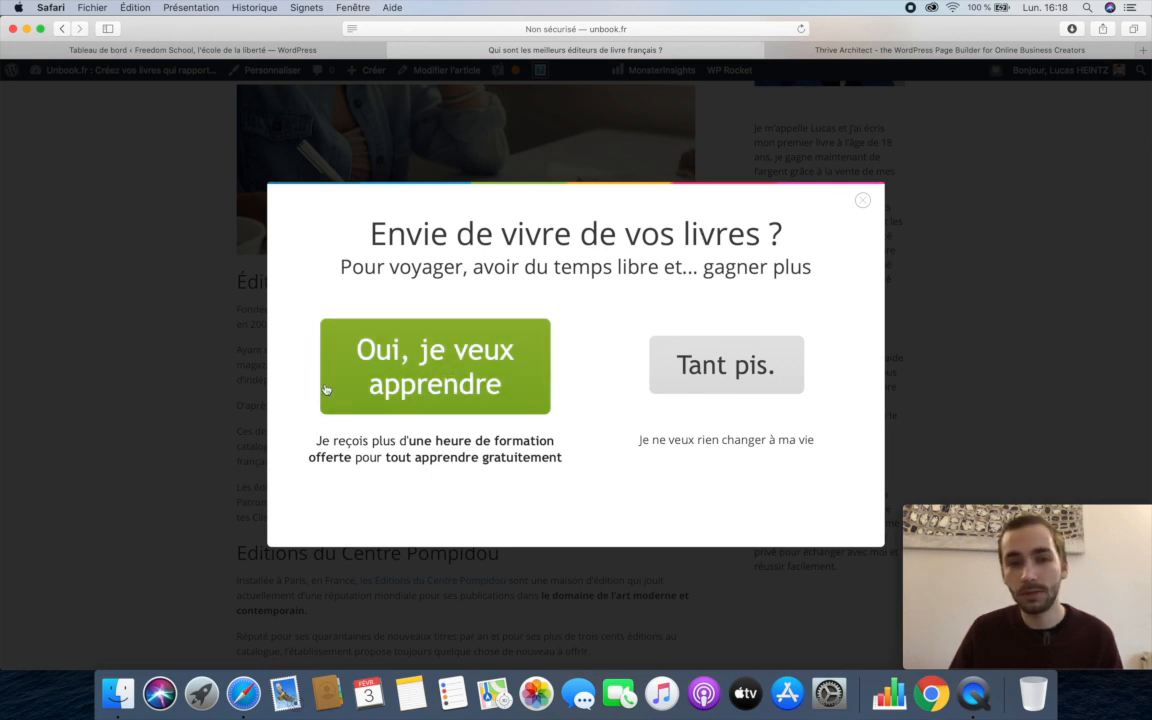
left_click(335, 348)
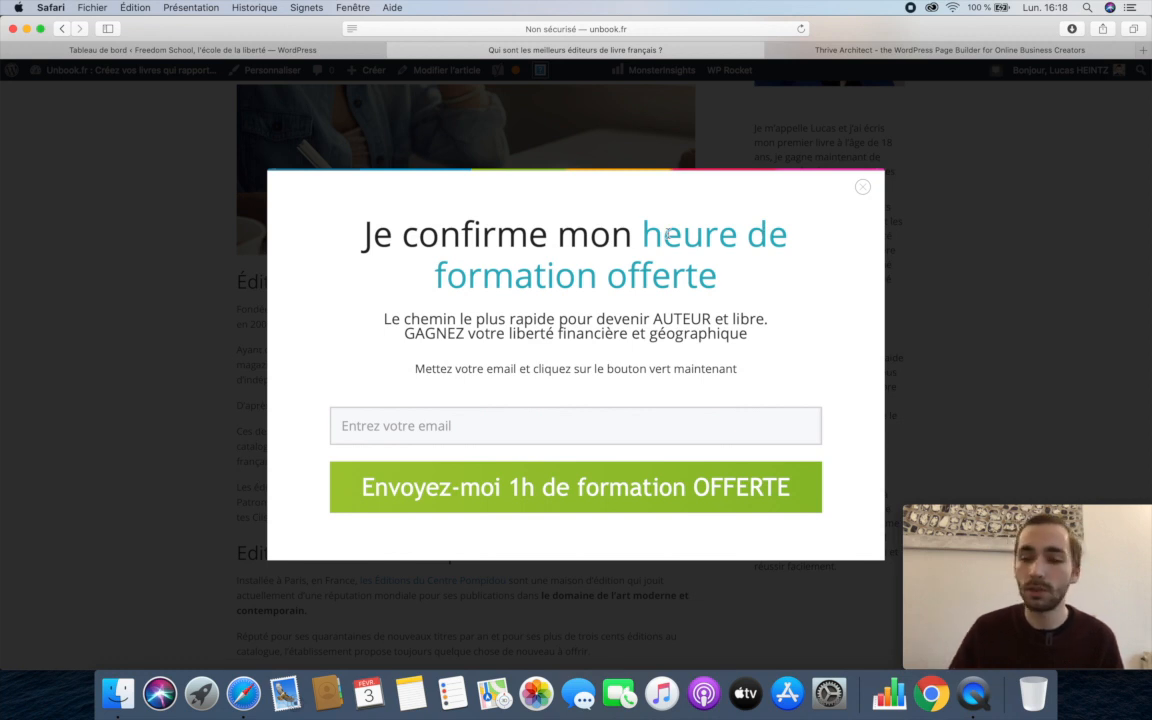
left_click(864, 189)
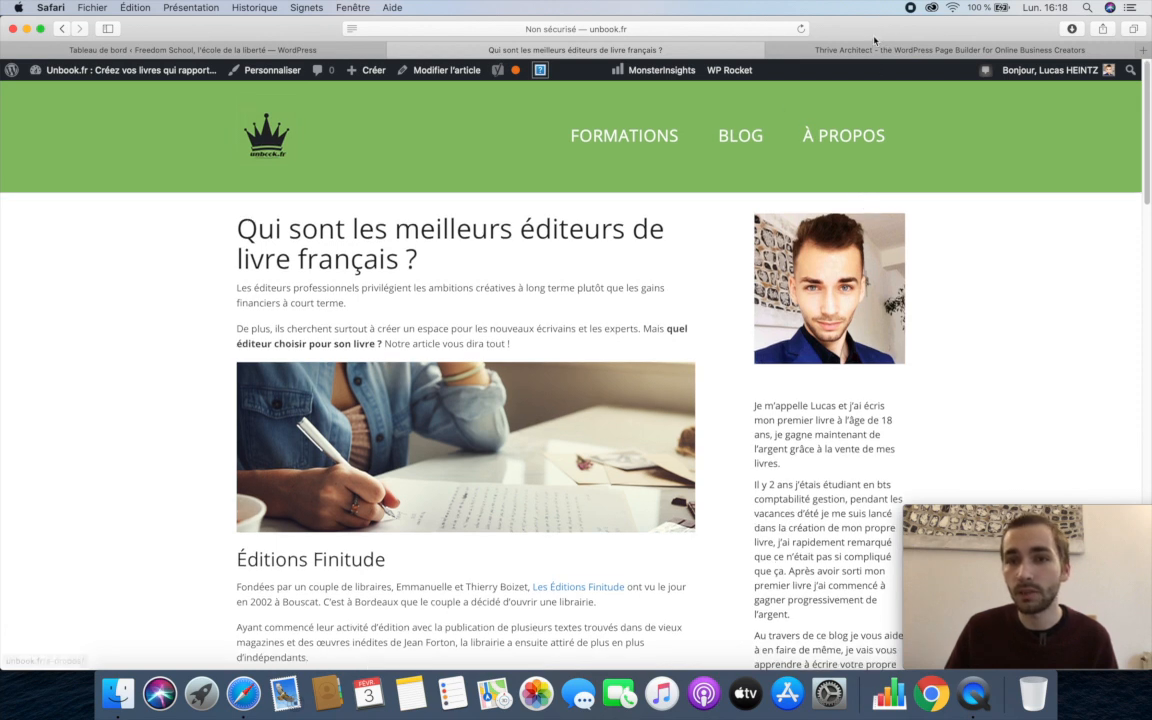
- Look over the Thrive Architect product page and the unbook.fr article about French book publishers
left_click(872, 50)
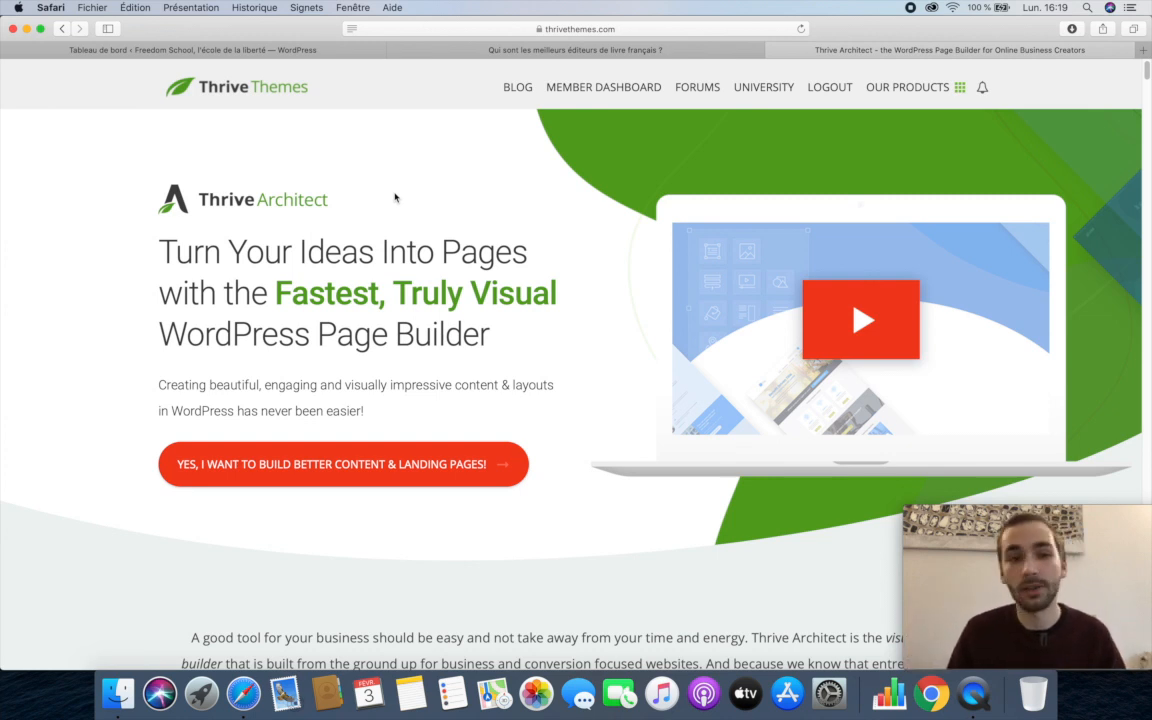
left_click(566, 48)
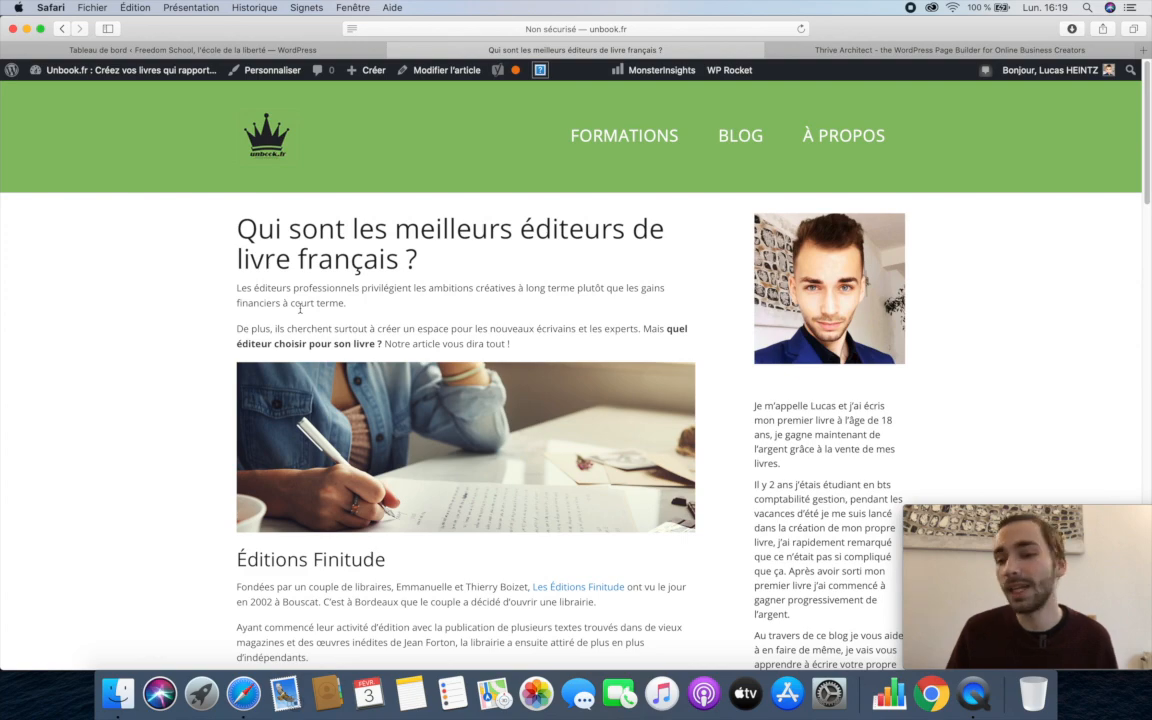
scroll(299, 309, "down", 20)
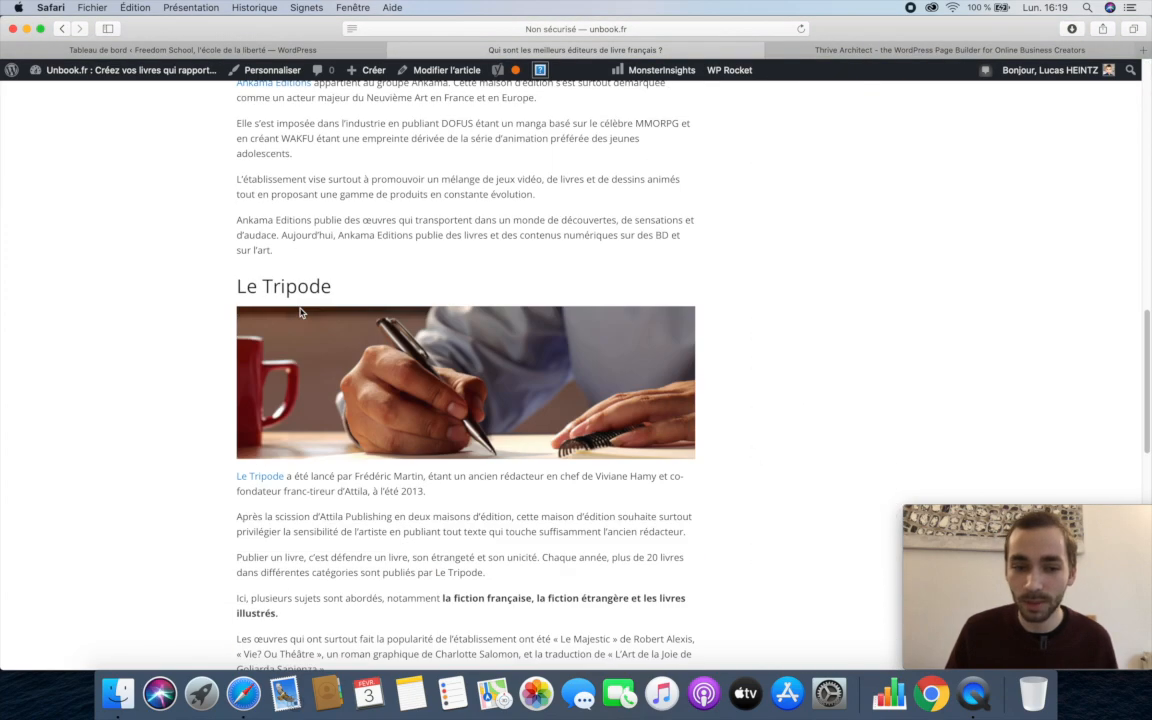
scroll(302, 313, "down", 5)
scroll(300, 310, "up", 20)
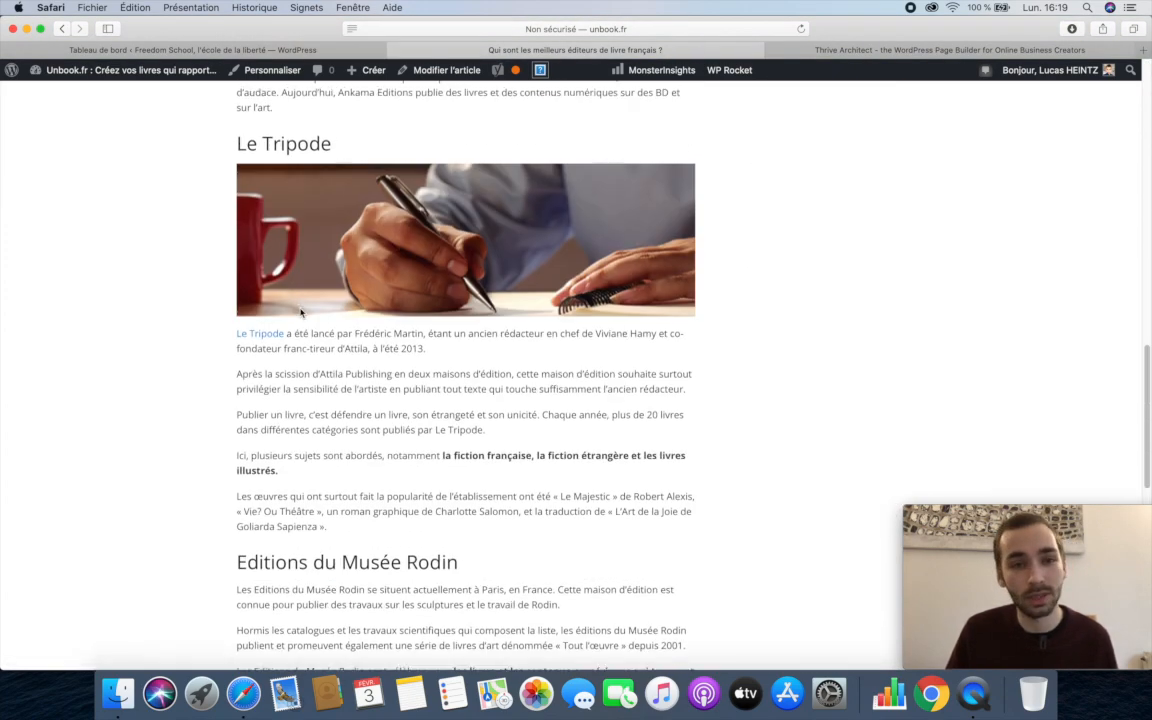
scroll(299, 309, "up", 3)
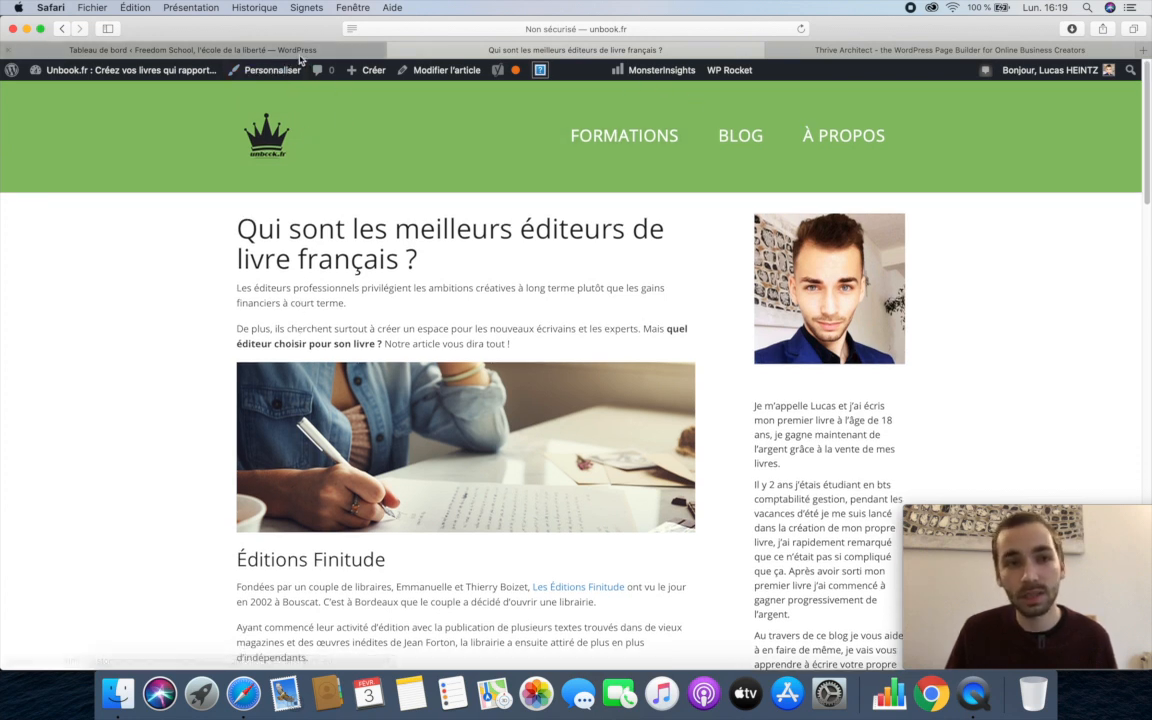
left_click(869, 53)
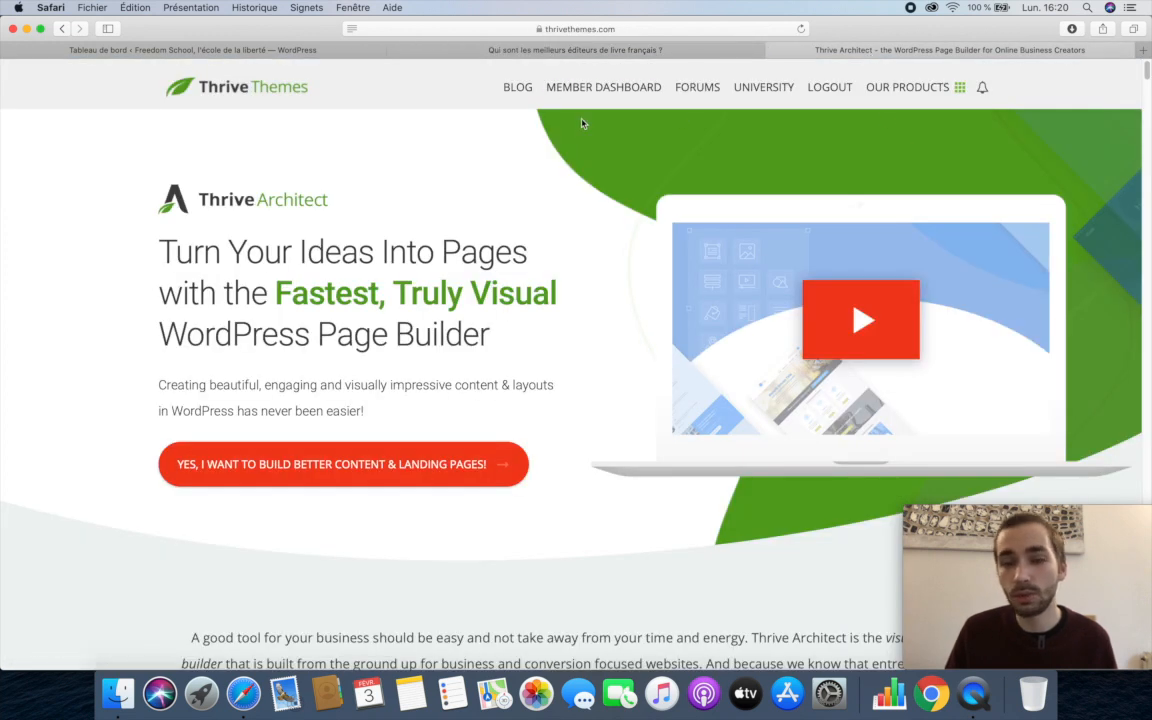
- Open the installed plugins list in the Freedom School WordPress dashboard and review the plugins
left_click(221, 53)
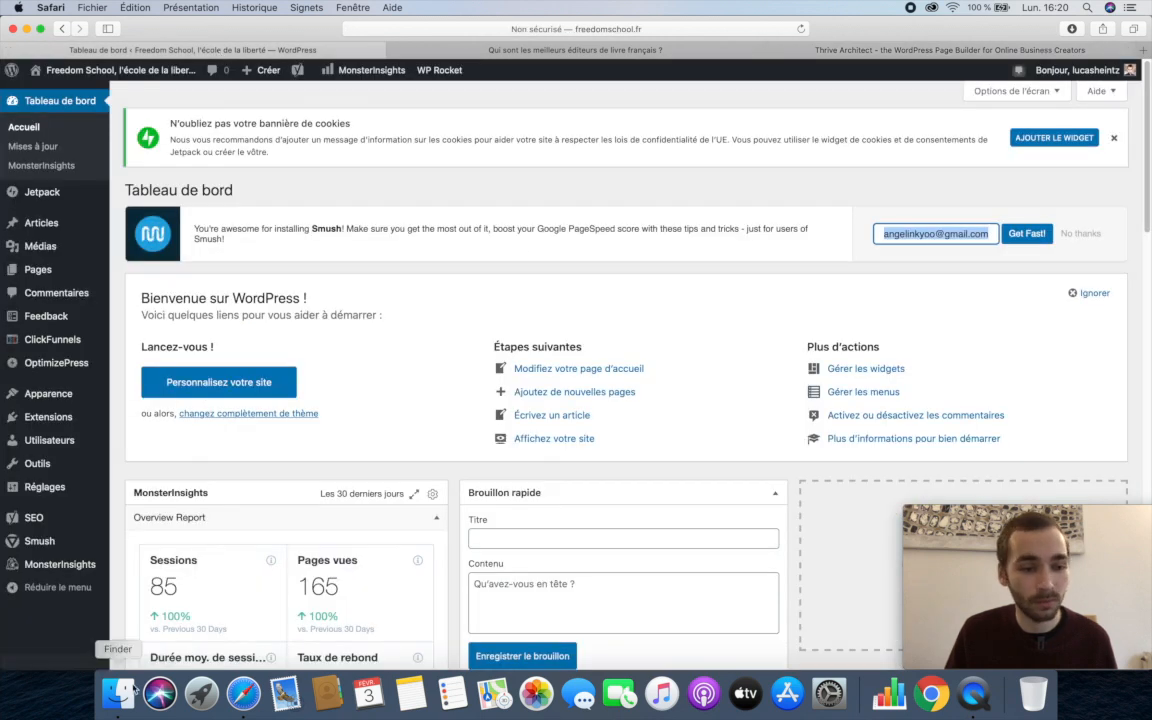
mouse_move(60, 417)
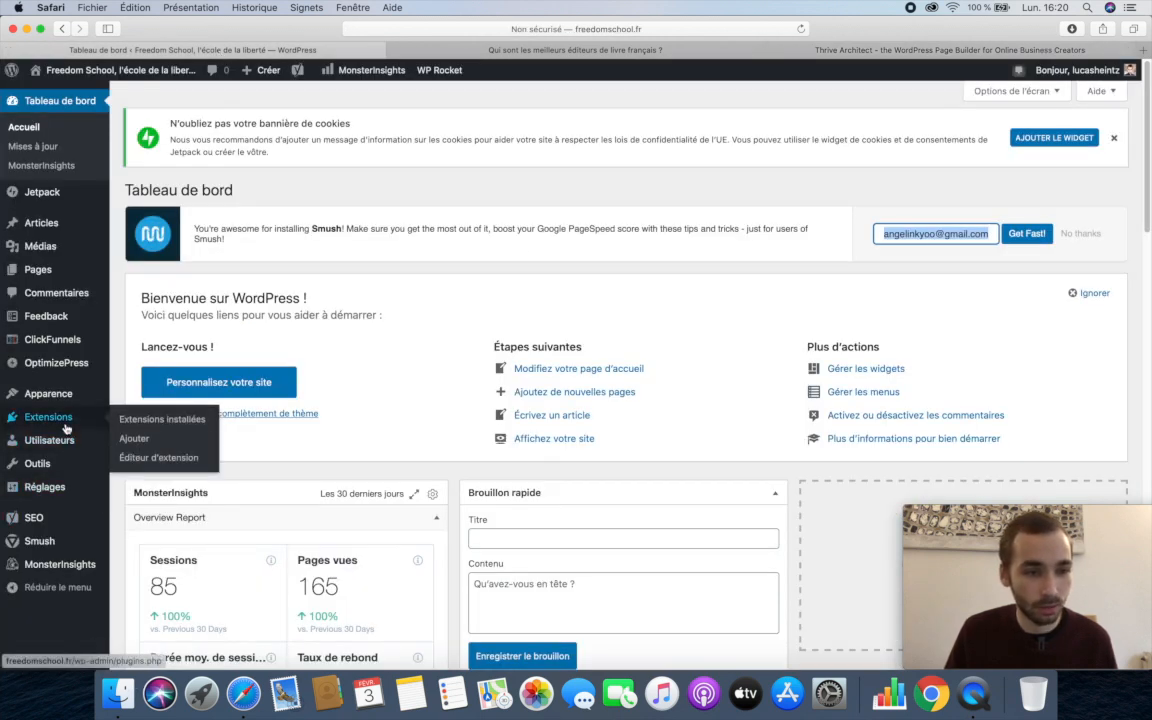
left_click(156, 427)
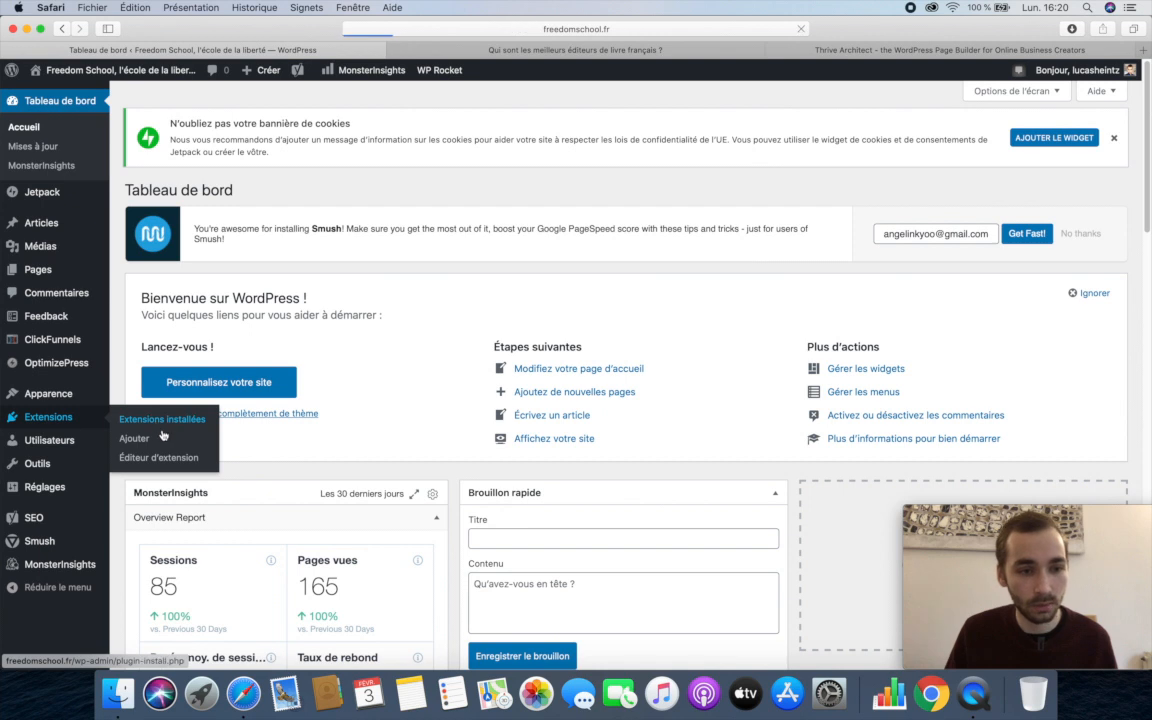
left_click(118, 693)
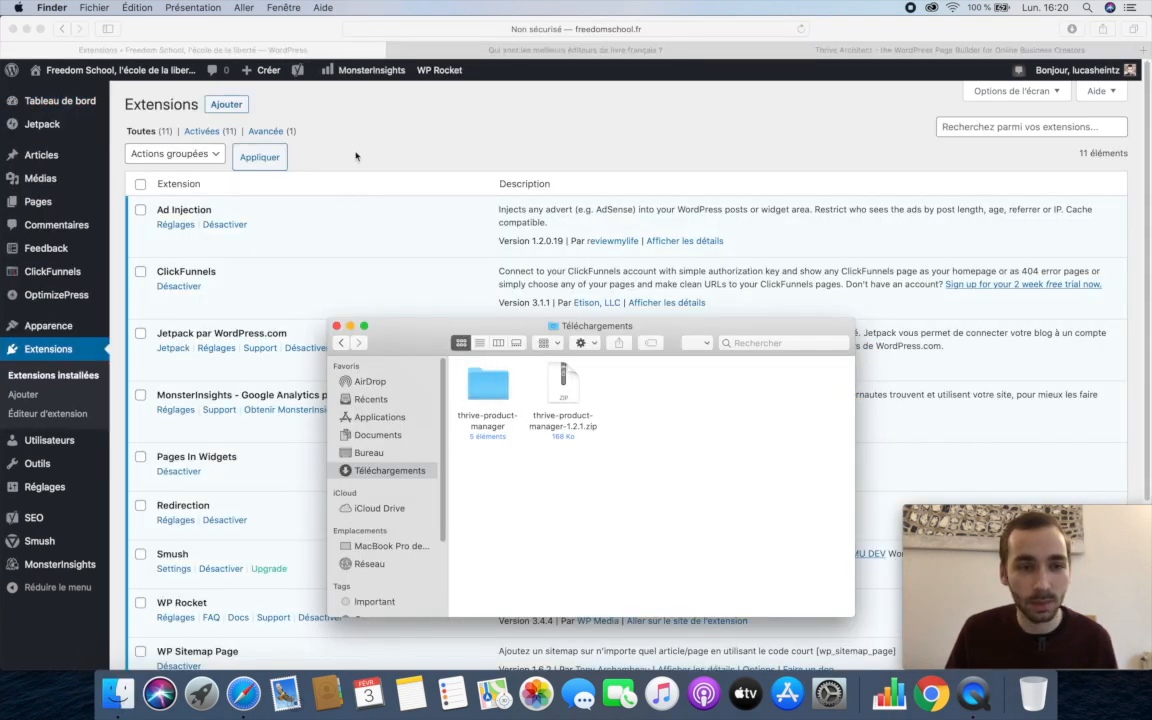
left_click(371, 139)
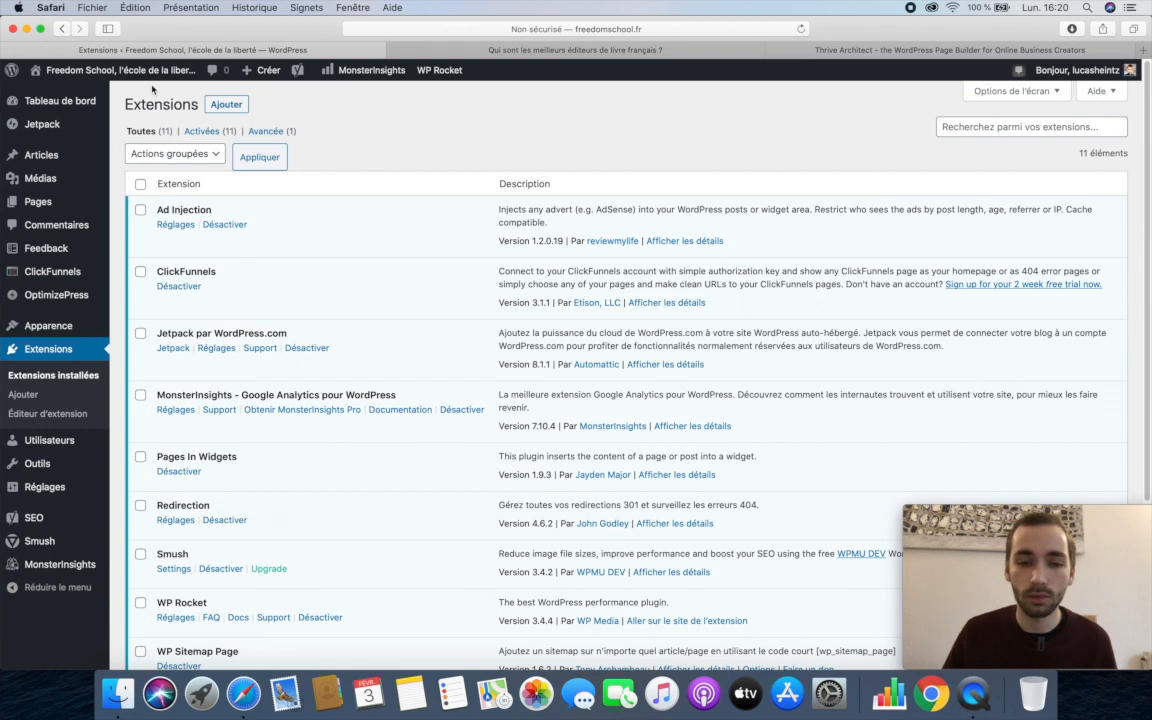
scroll(320, 220, "down", 3)
scroll(342, 283, "down", 2)
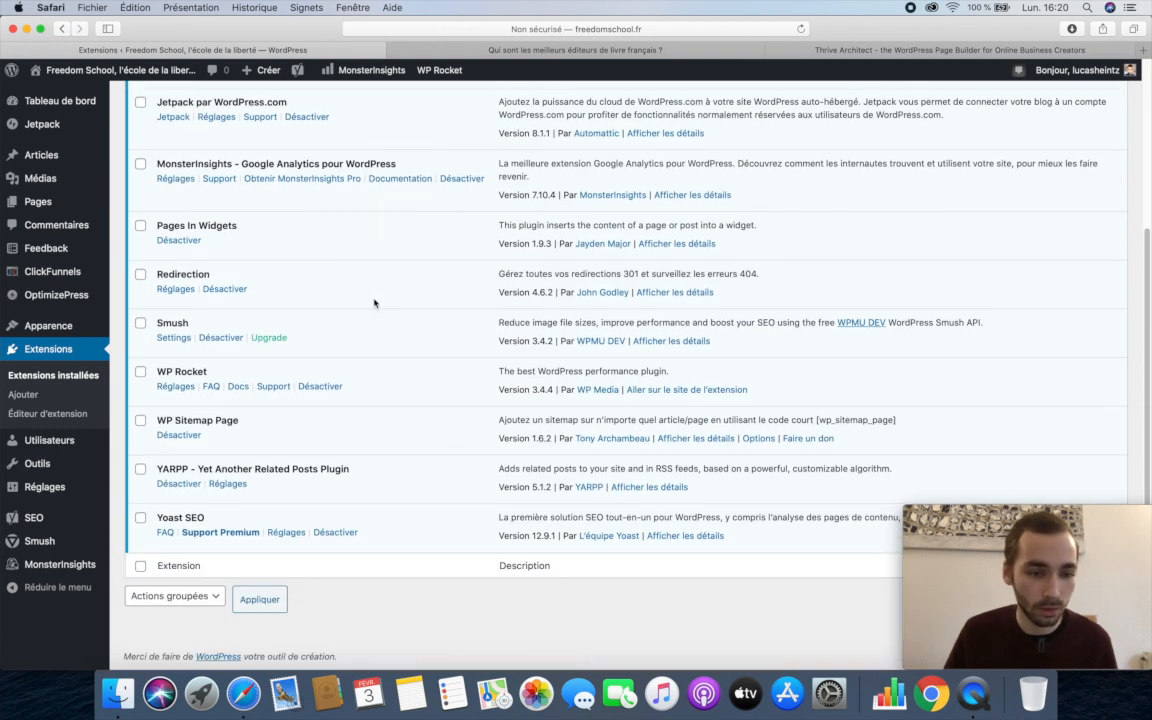
scroll(373, 303, "up", 5)
scroll(340, 275, "down", 2)
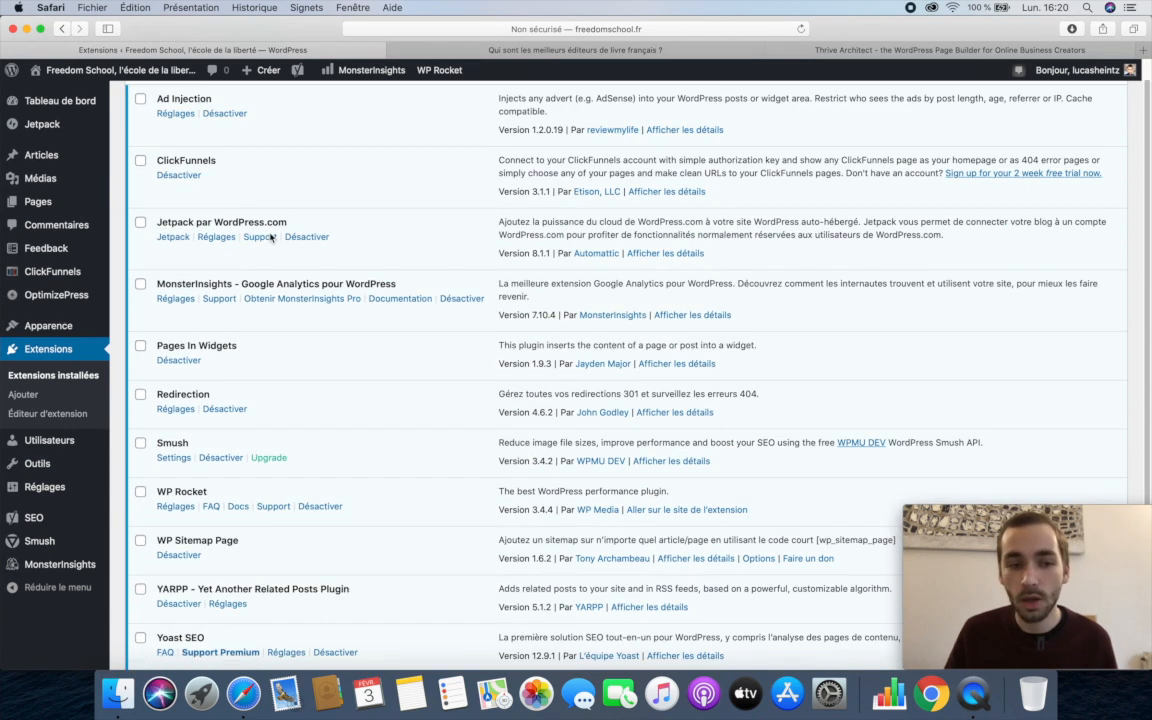
scroll(250, 340, "down", 2)
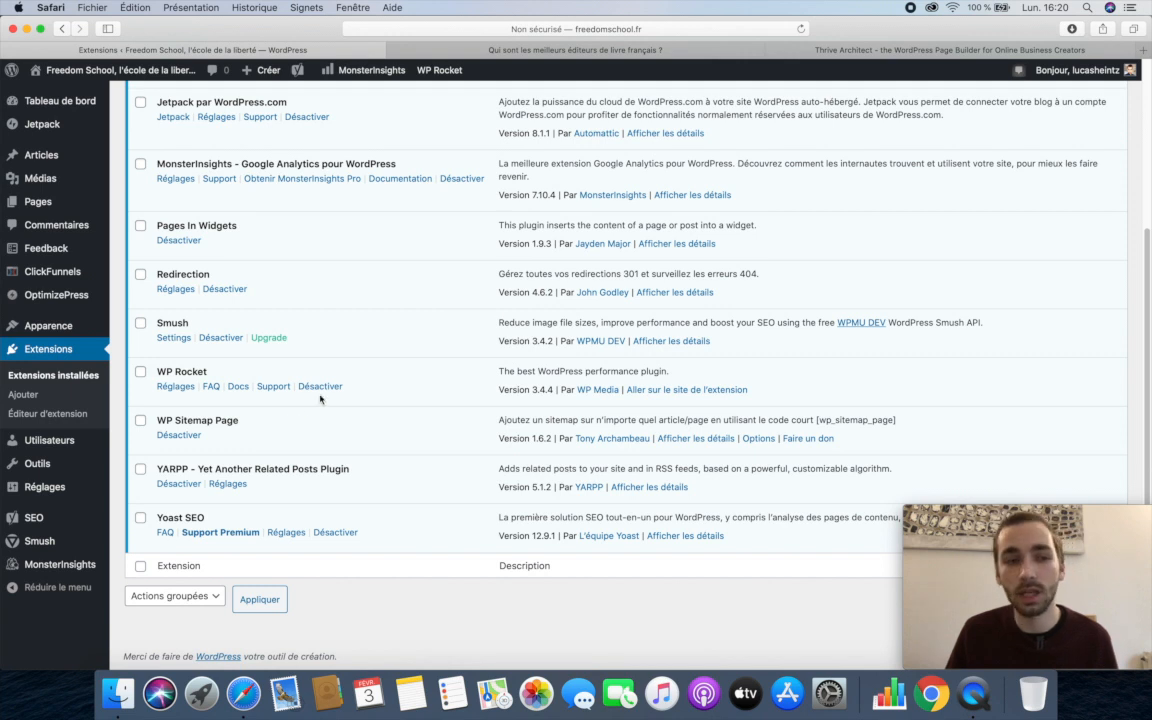
scroll(319, 398, "up", 3)
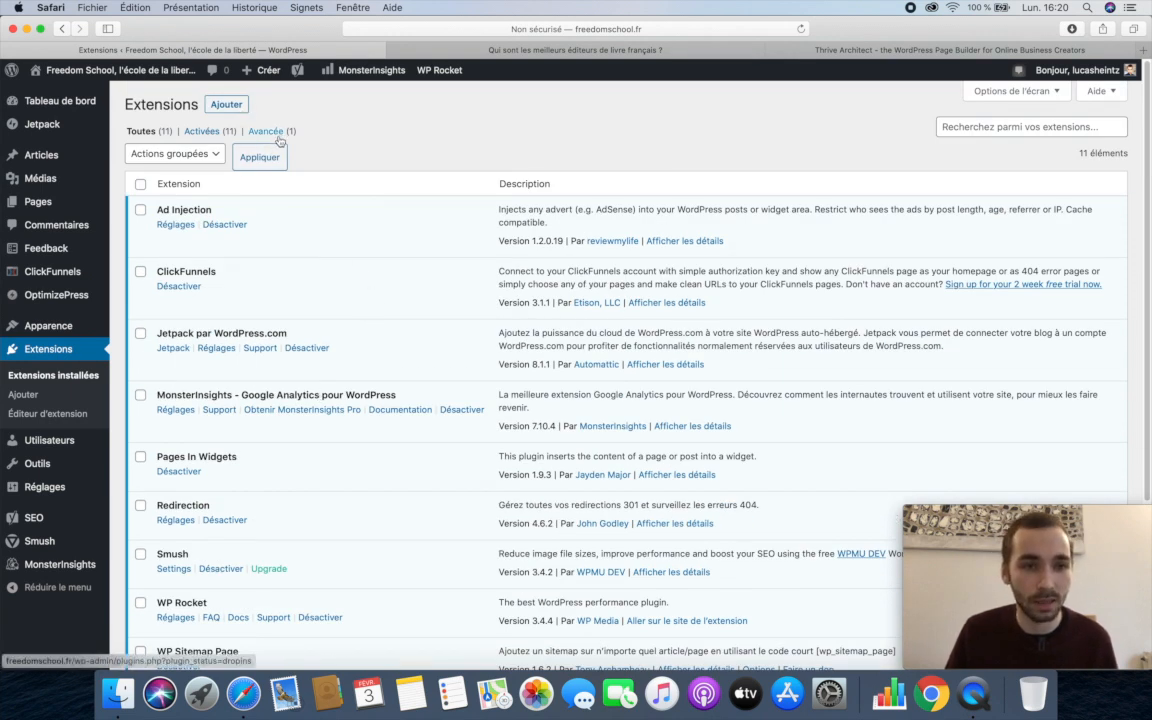
- Open the plugin upload form on the Freedom School site, and show the Downloads folder in Finder
left_click(226, 104)
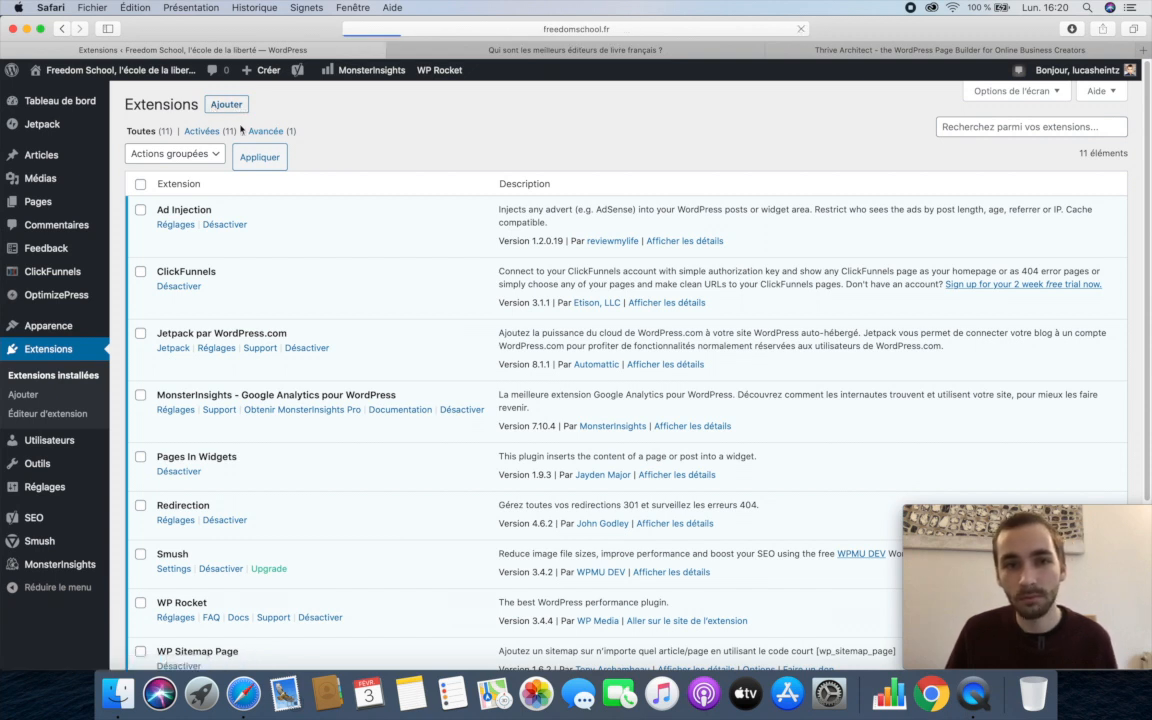
left_click(353, 106)
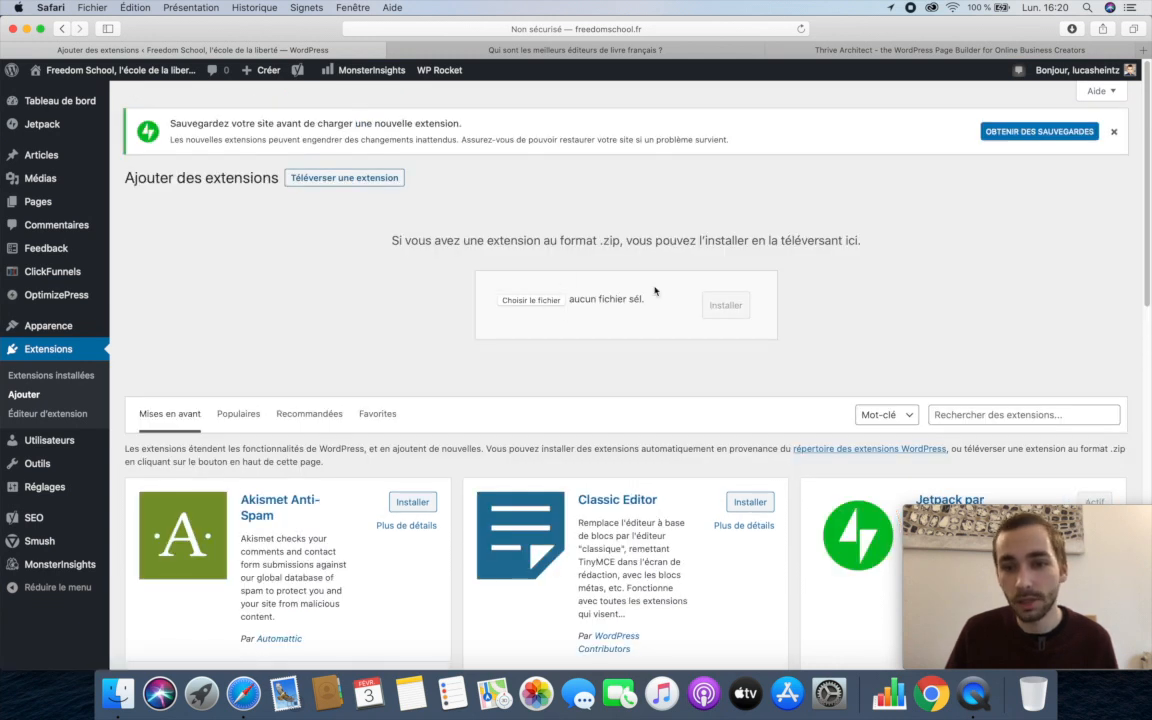
left_click(118, 693)
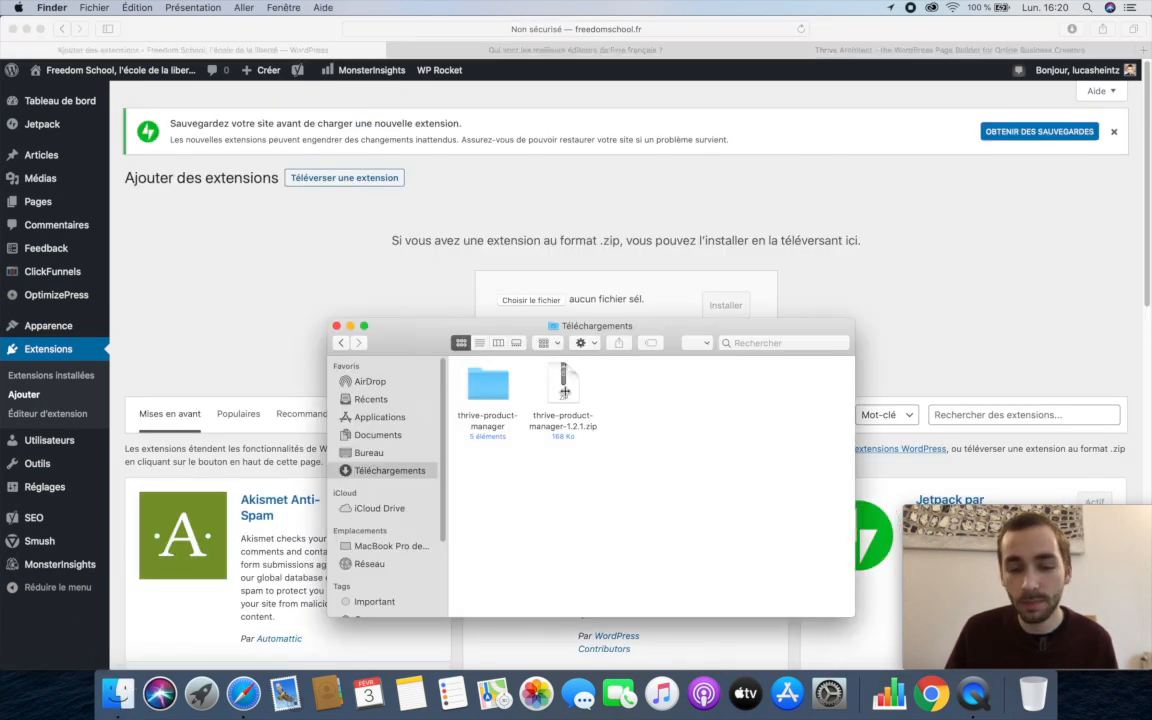
left_click(489, 390)
right_click(492, 394)
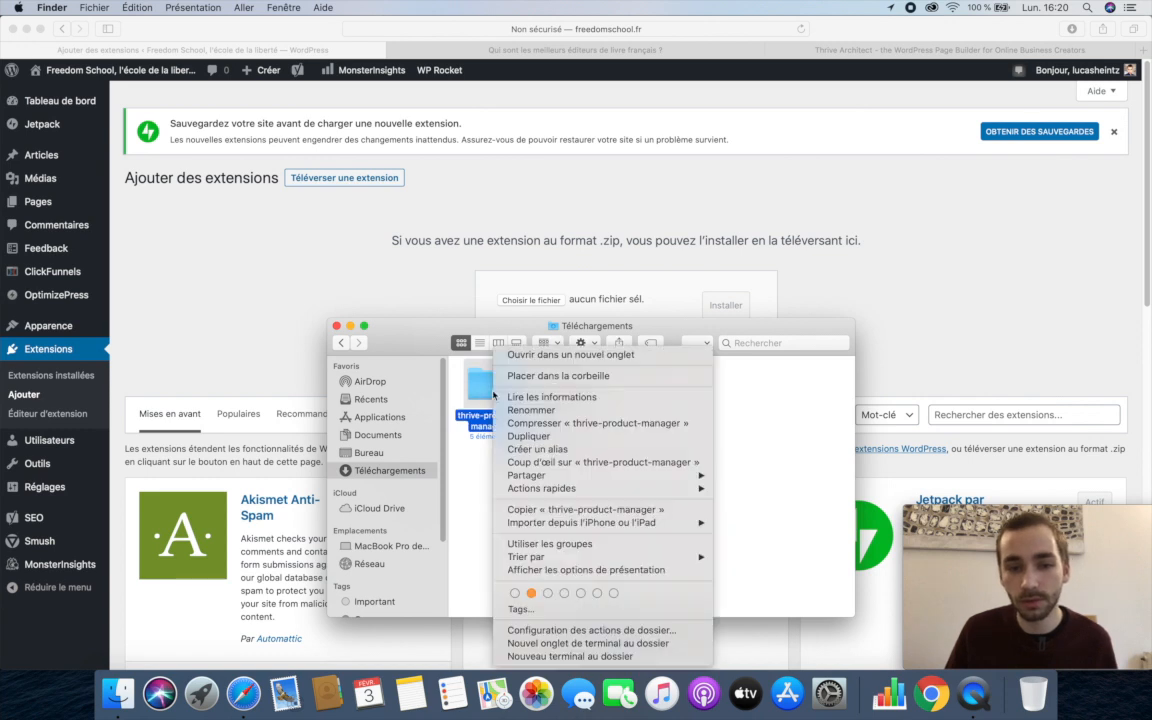
left_click(600, 423)
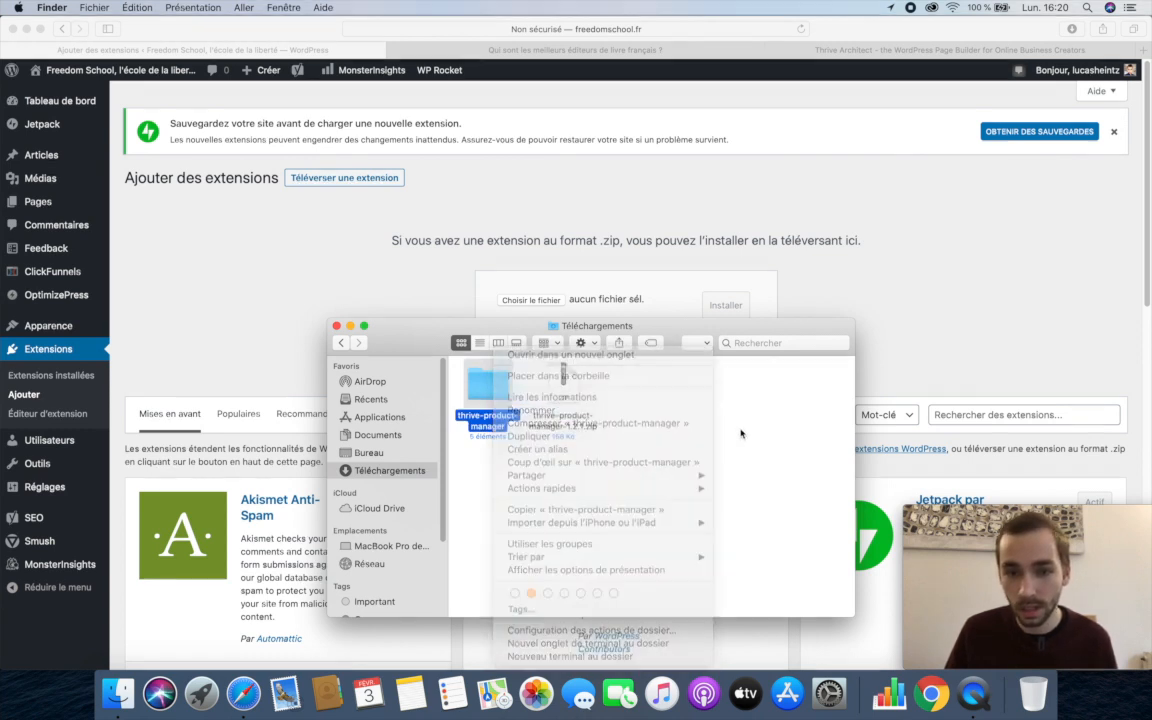
- Upload thrive-product-manager-1.2.1.zip from the Downloads folder and install it as a plugin on the Freedom School site
left_click_drag(563, 385, 547, 307)
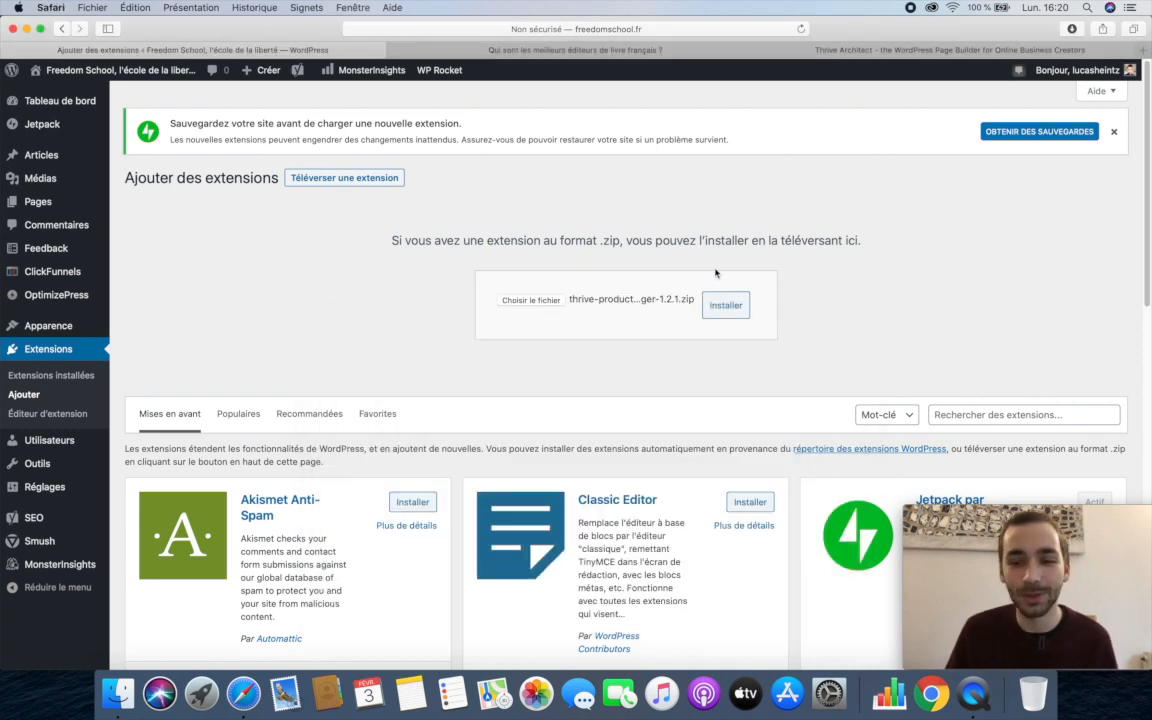
left_click(726, 305)
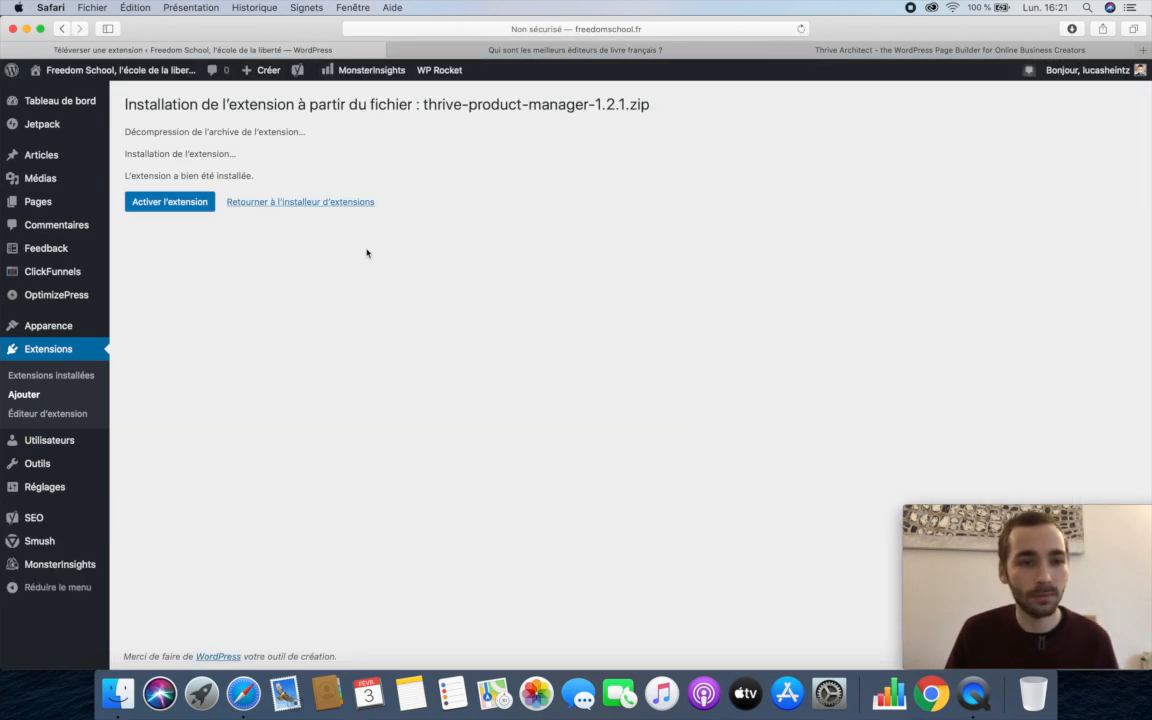
- Open the Thrive Dashboard on the unbook.fr WordPress site and look through its installed products and Thrive features
left_click(438, 46)
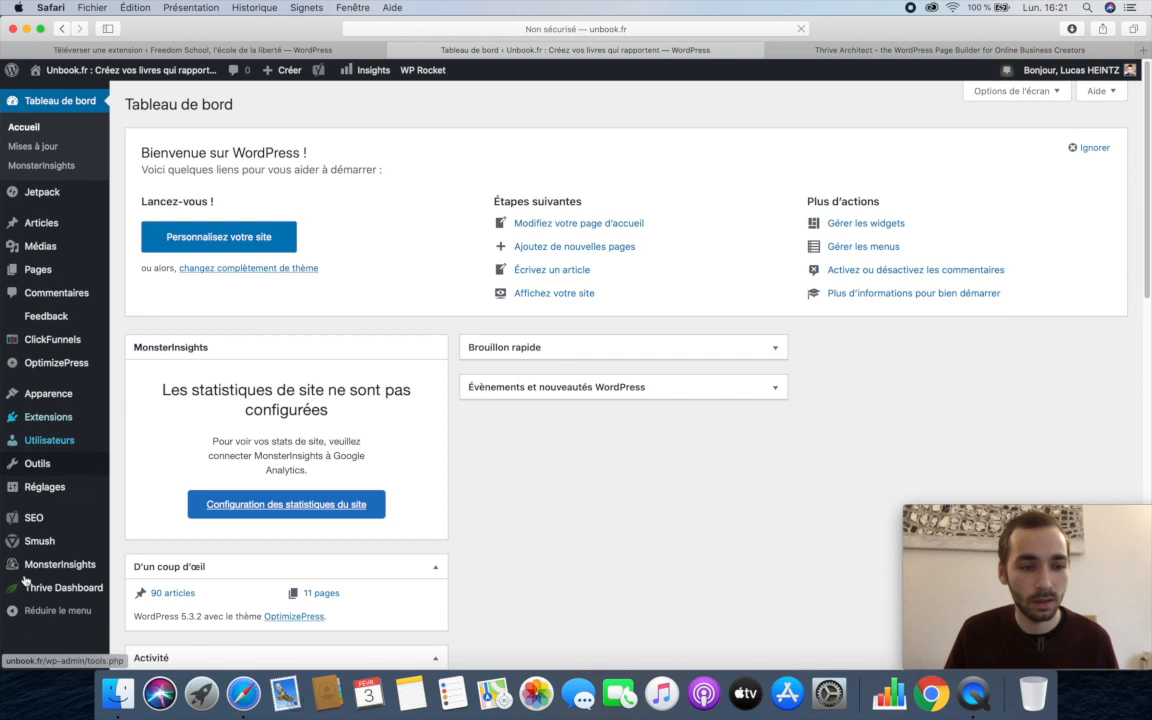
mouse_move(35, 591)
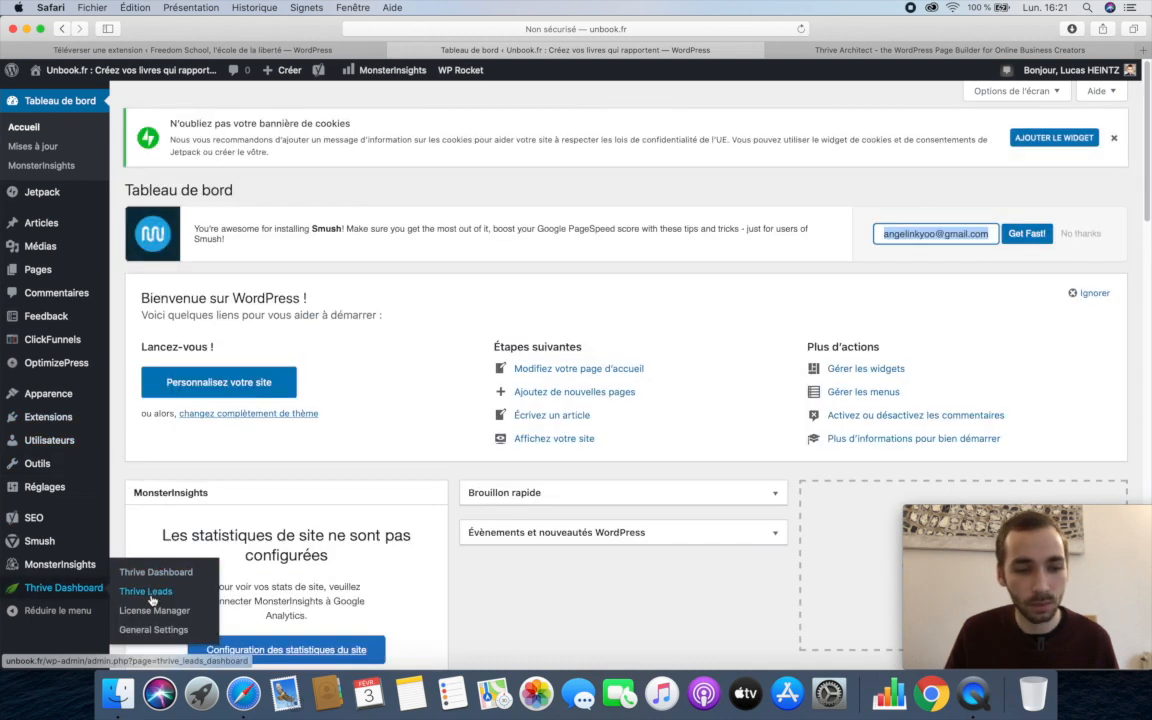
left_click(168, 575)
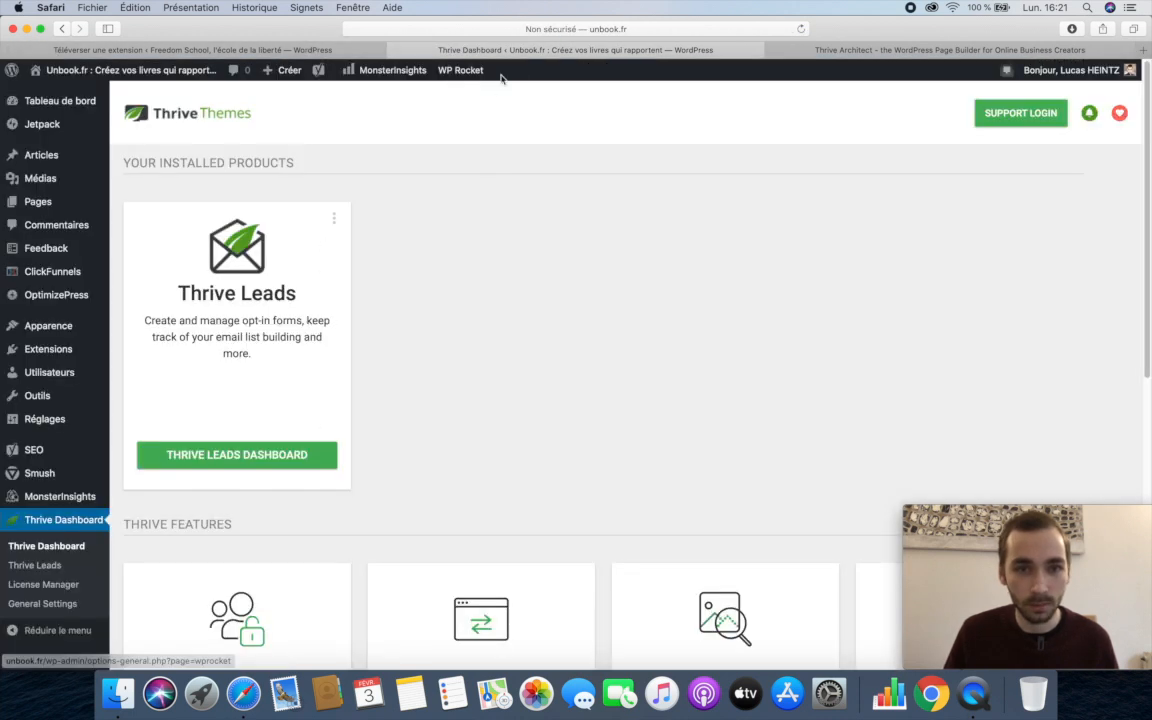
scroll(460, 372, "down", 5)
scroll(459, 372, "up", 3)
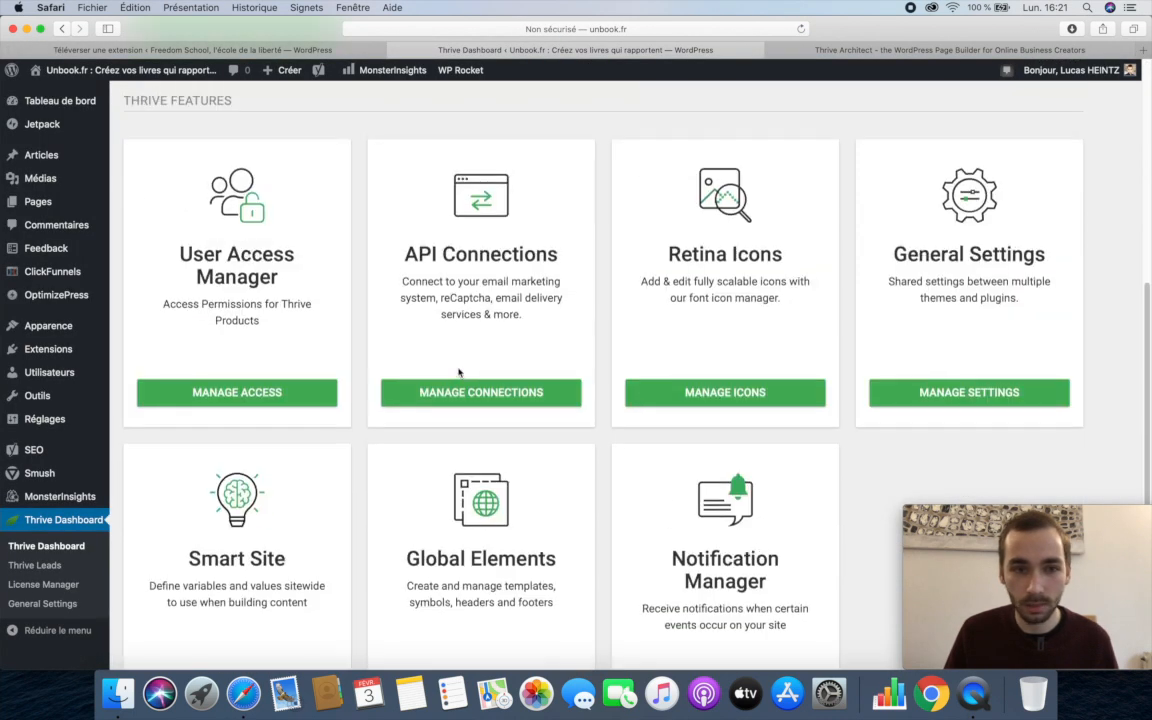
- Activate the uploaded Thrive Product Manager plugin on the Freedom School site and look through the plugins list
left_click(297, 52)
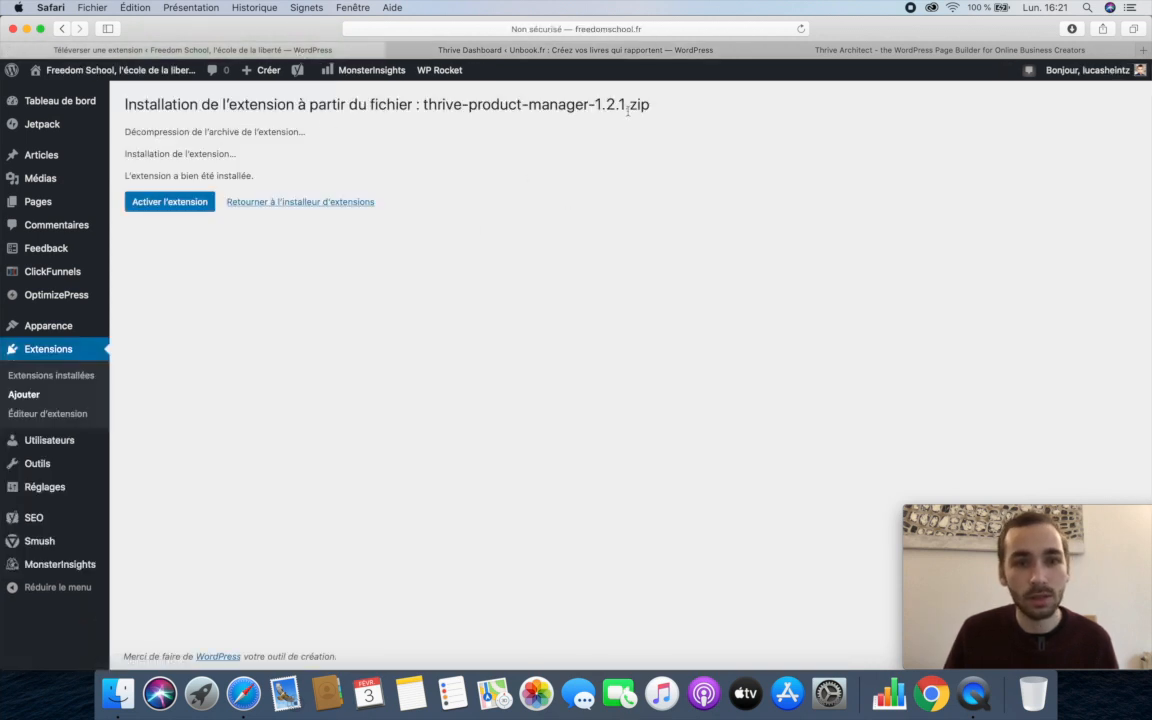
left_click(178, 203)
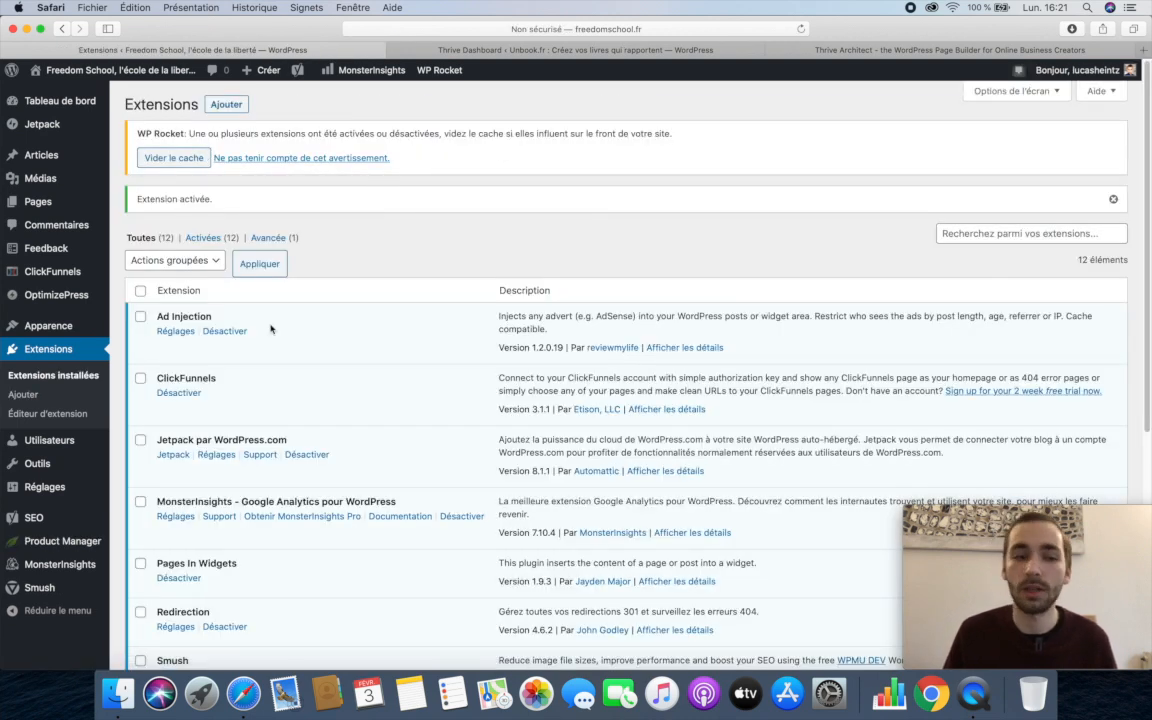
scroll(255, 361, "down", 3)
scroll(253, 364, "down", 5)
scroll(255, 360, "up", 8)
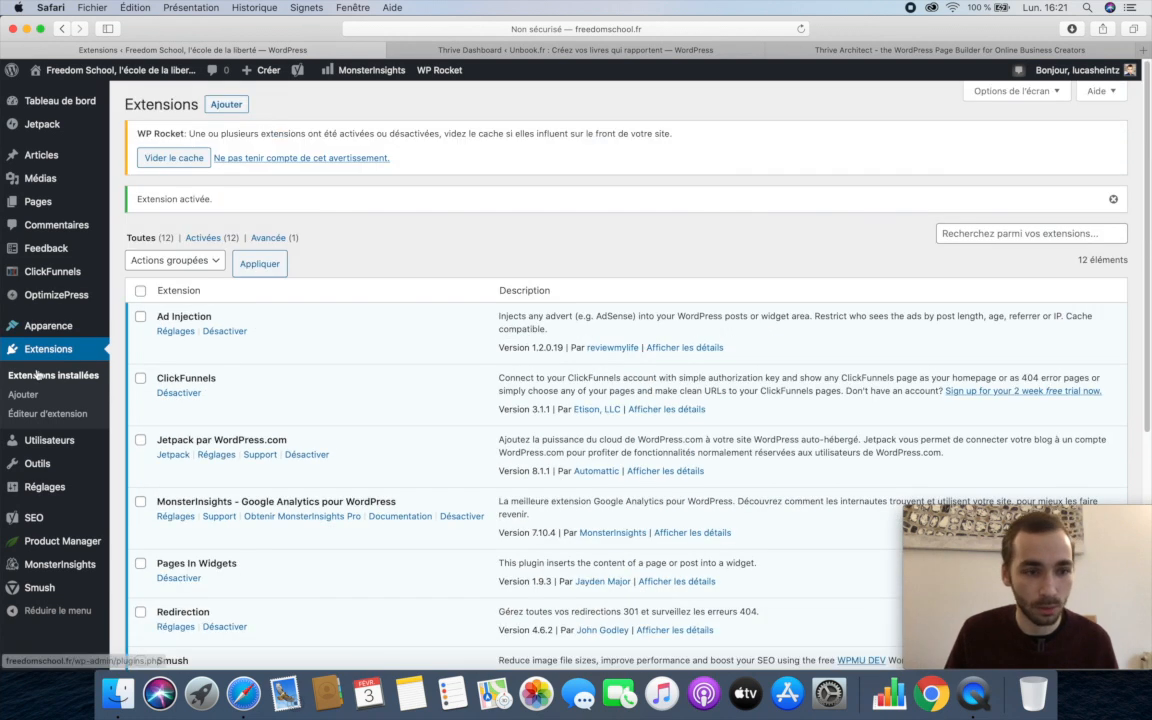
- Open the Product Manager's ThriveThemes connection page, and load the member dashboard on the Thrive Themes site
left_click(48, 544)
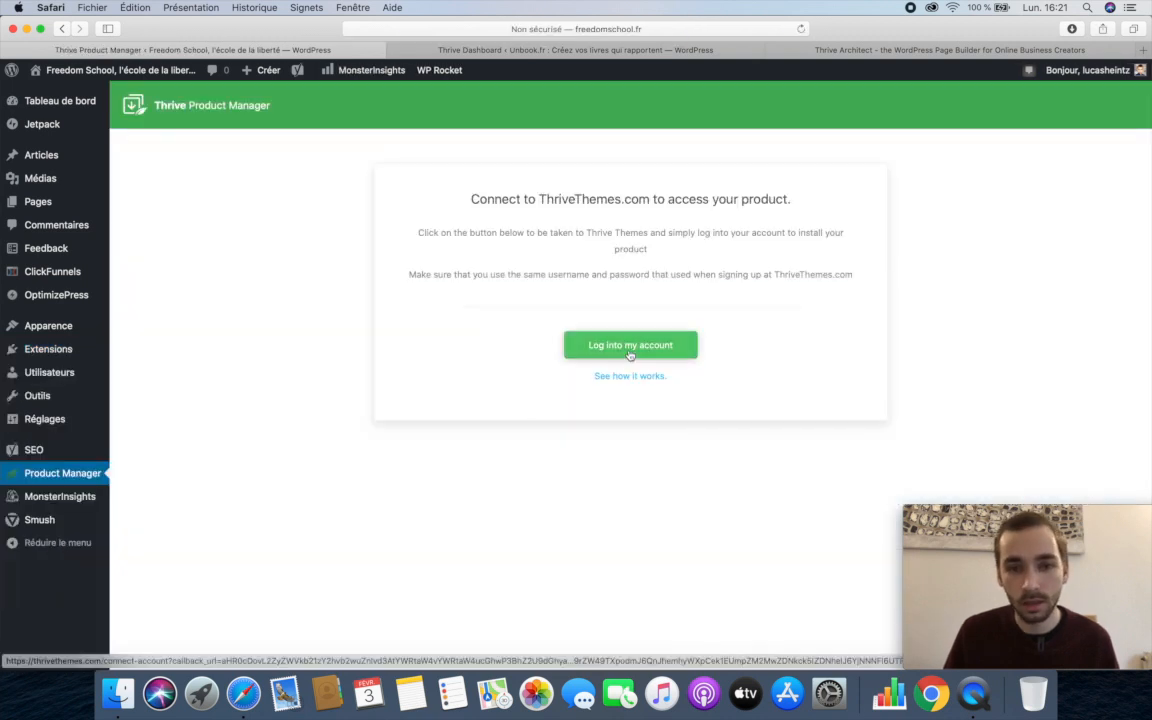
left_click(630, 352)
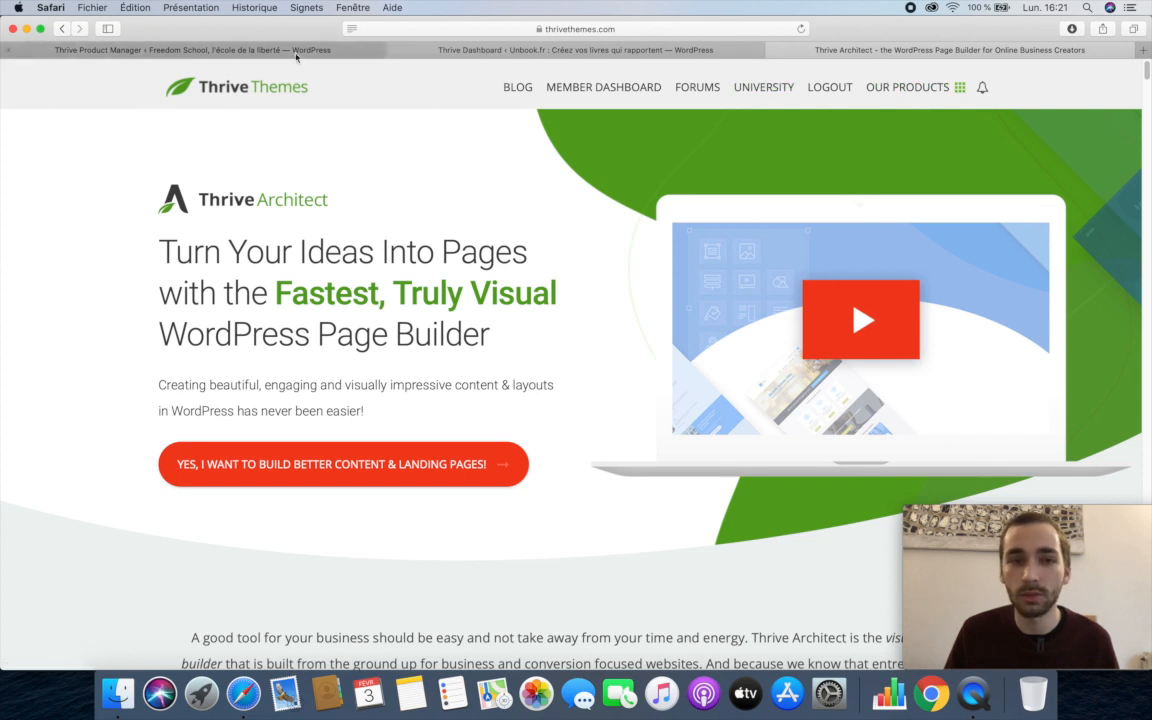
left_click(594, 88)
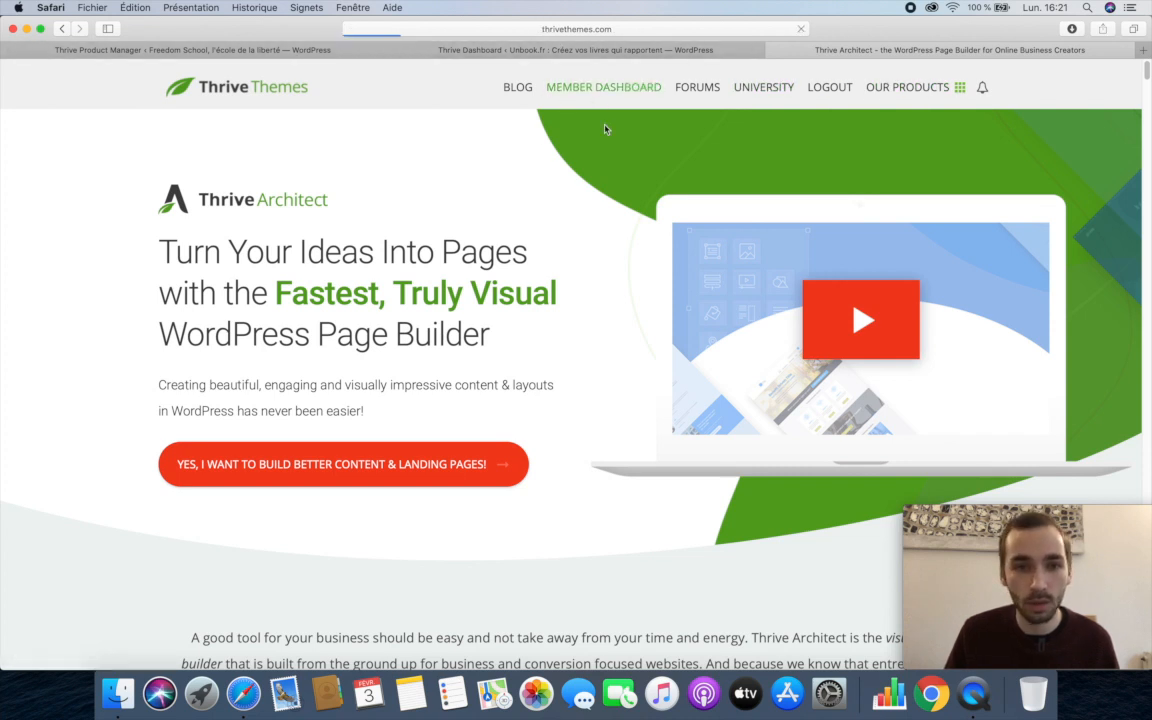
- Return to the Product Manager on the Freedom School site and install the Thrive Leads plugin from the product list
left_click(190, 49)
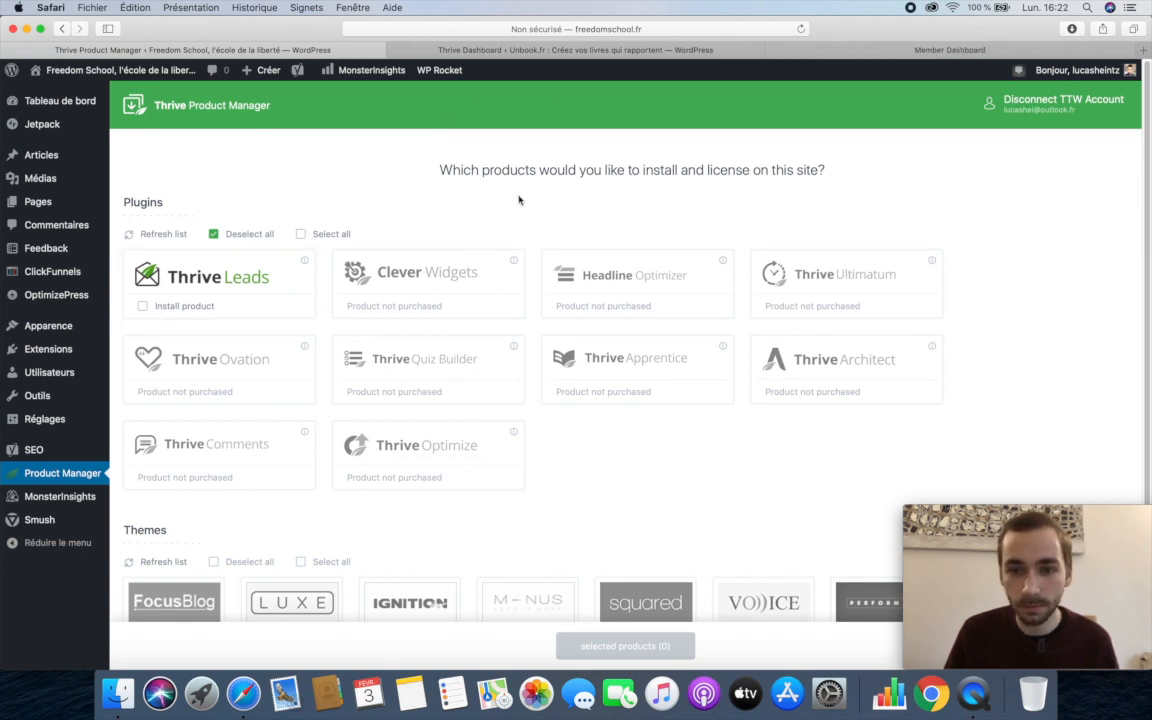
scroll(520, 194, "down", 3)
scroll(386, 198, "up", 3)
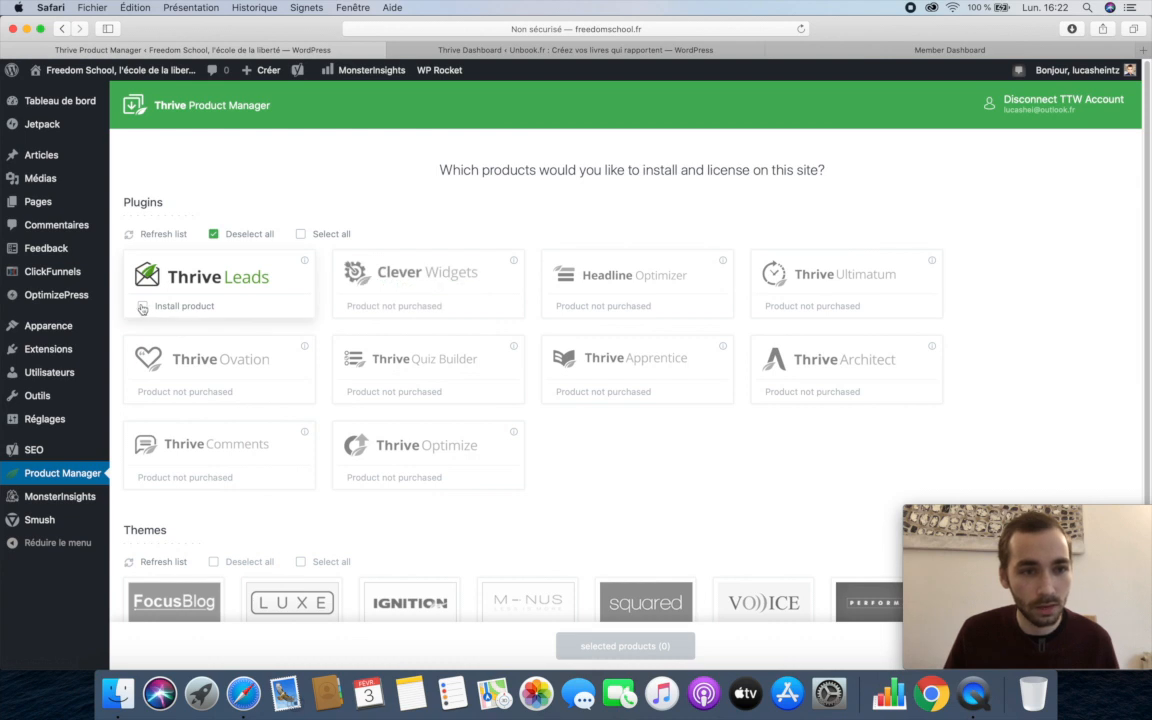
left_click(142, 309)
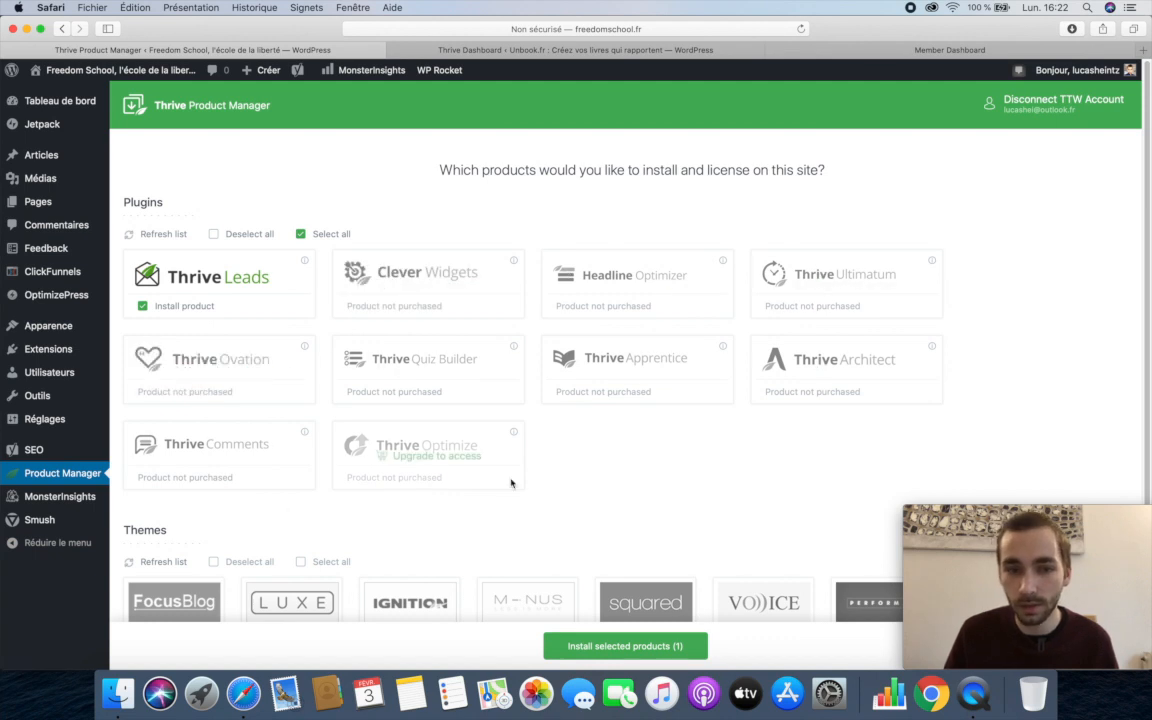
scroll(598, 478, "down", 3)
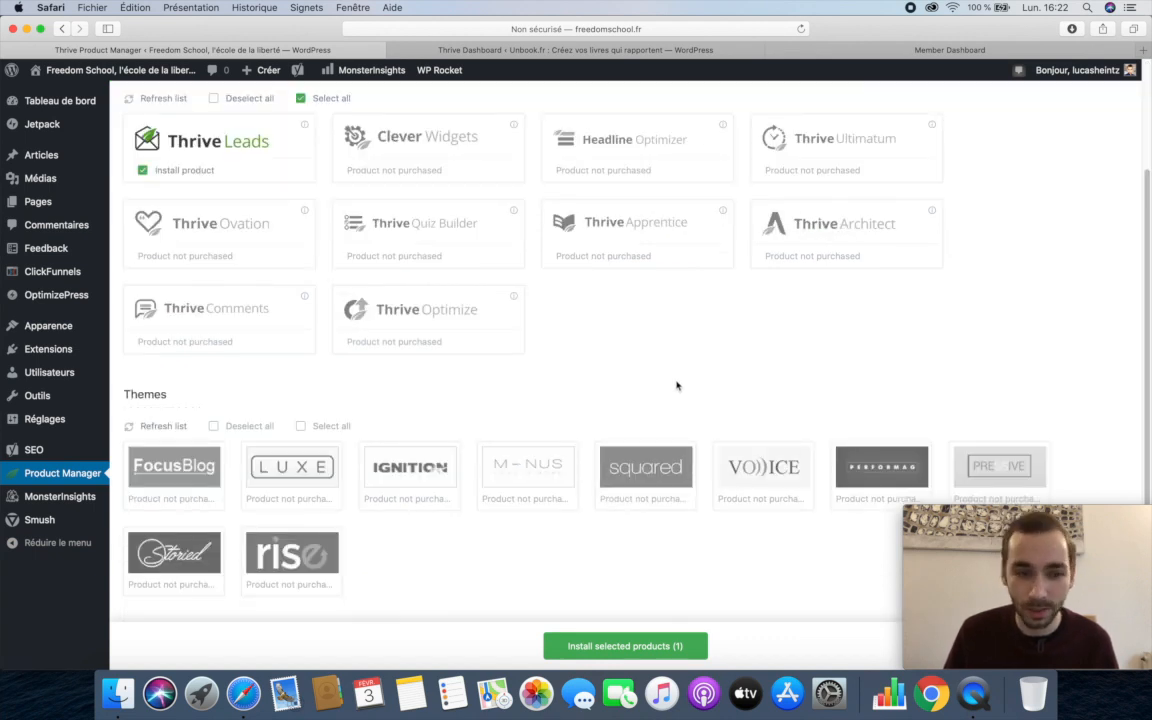
scroll(676, 386, "up", 3)
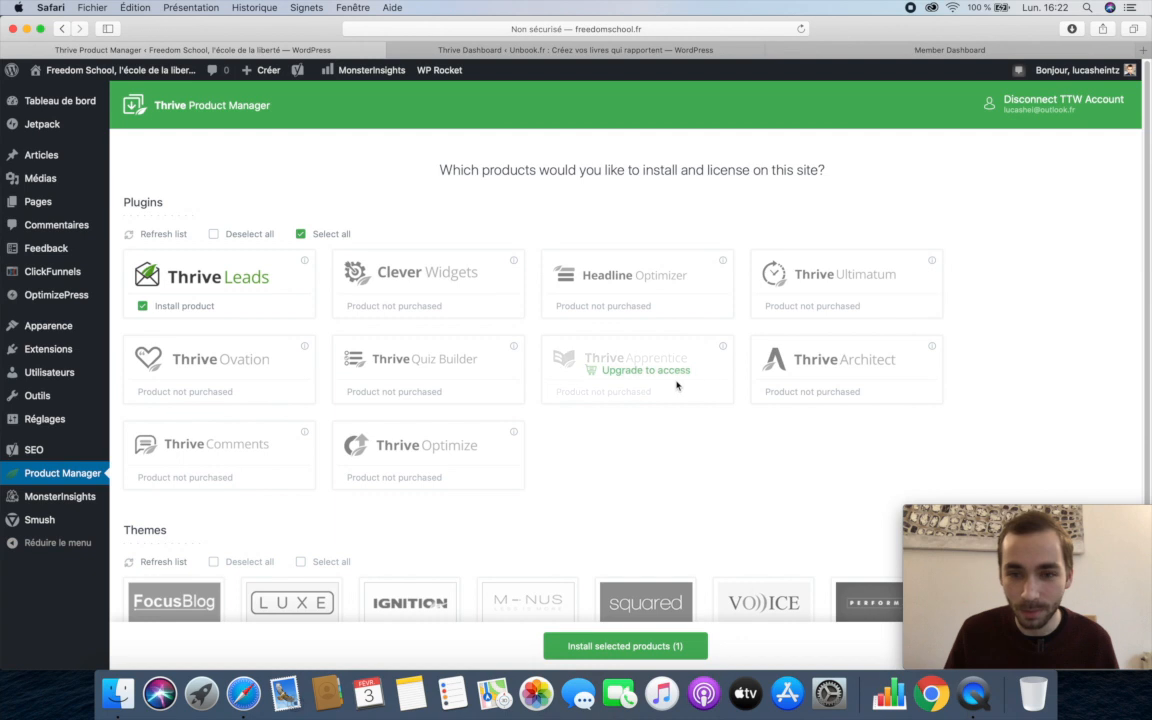
left_click(620, 647)
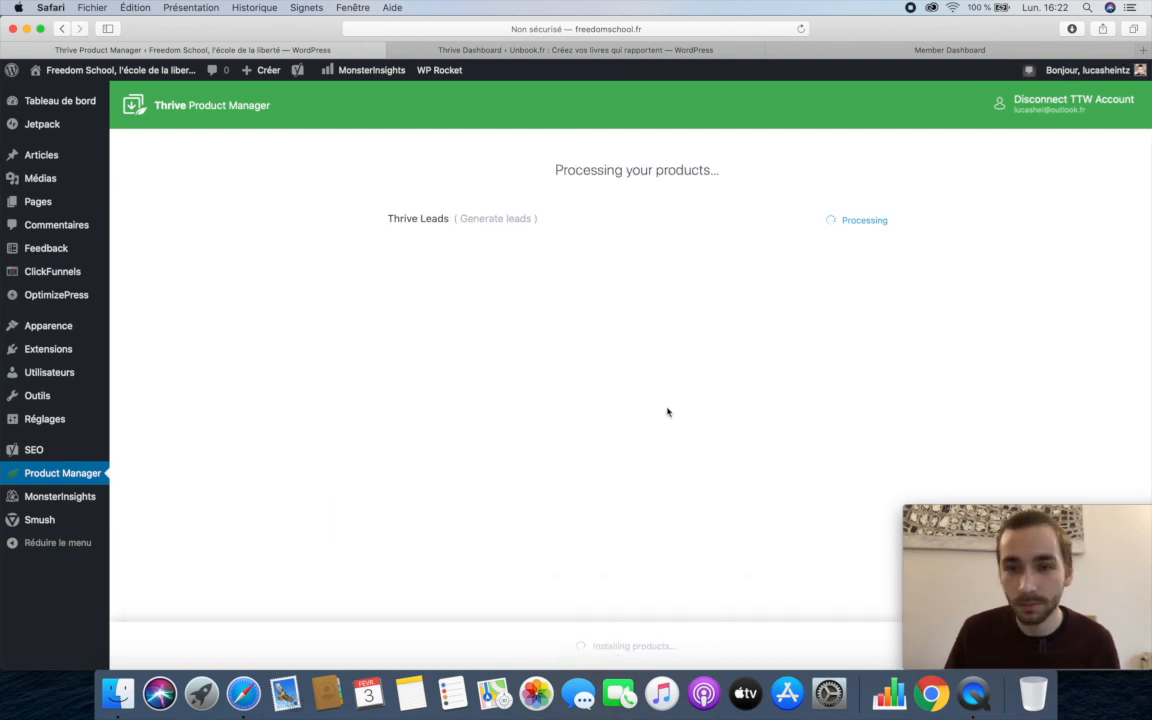
- Open the Thrive Dashboard on the Freedom School site and look through its installed products and Thrive features
left_click(939, 50)
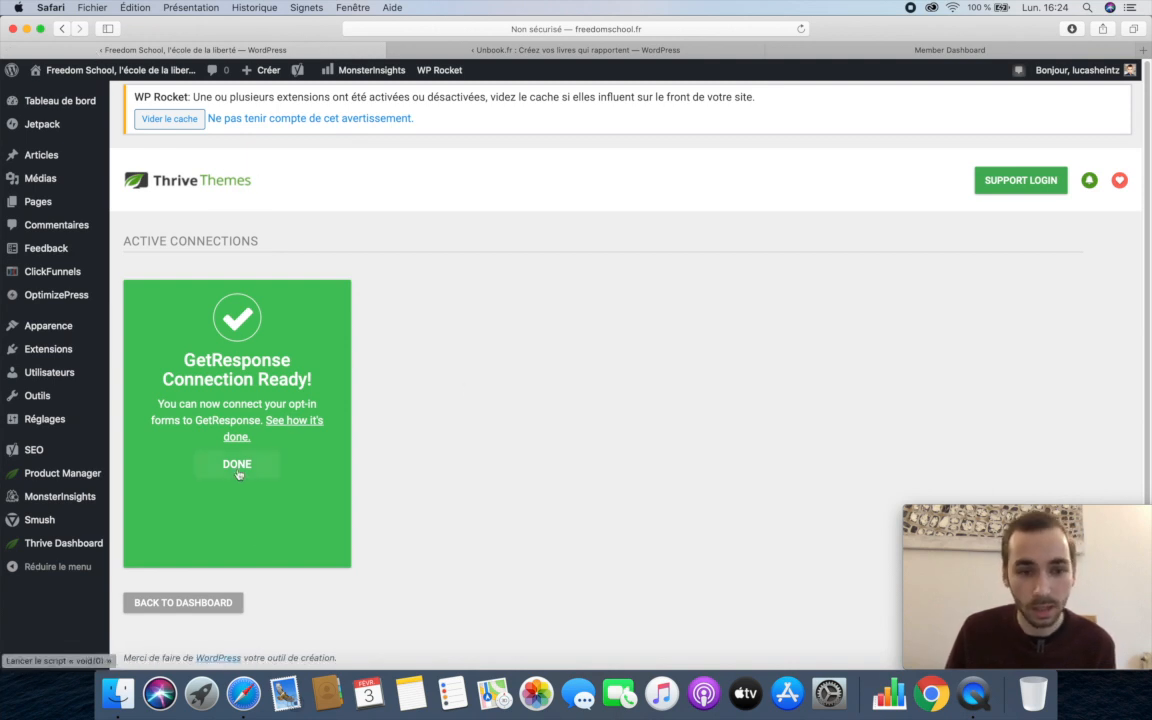
mouse_move(60, 543)
left_click(160, 565)
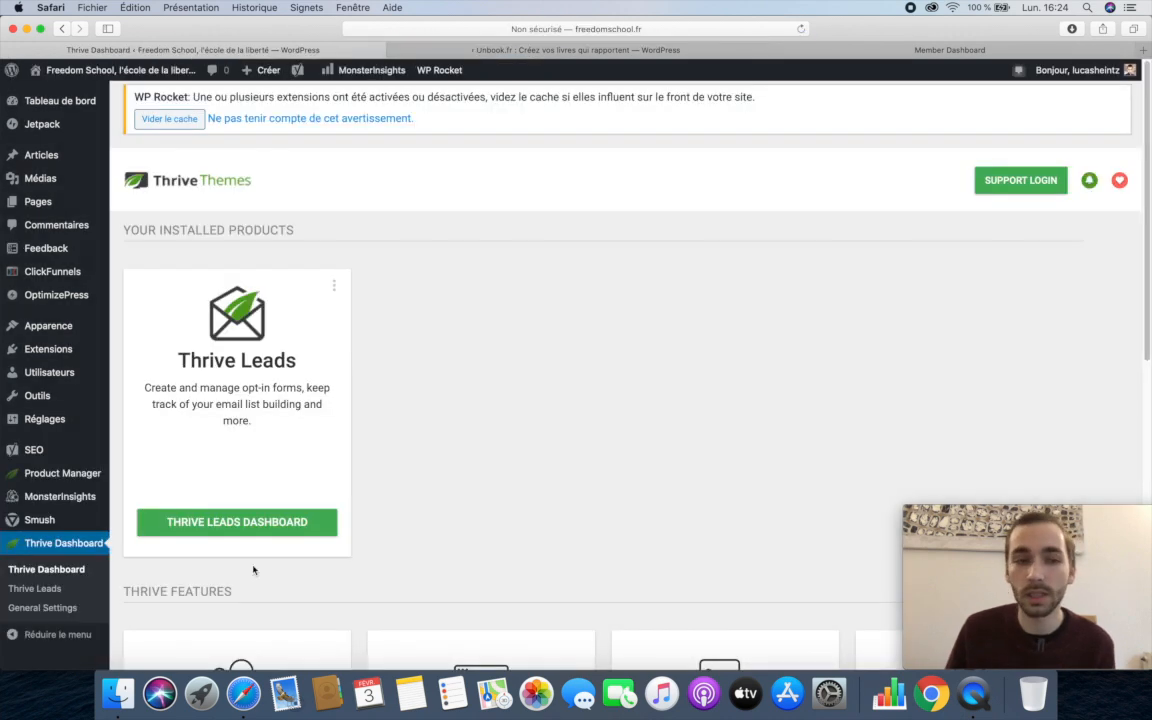
scroll(432, 431, "down", 1)
scroll(432, 431, "down", 3)
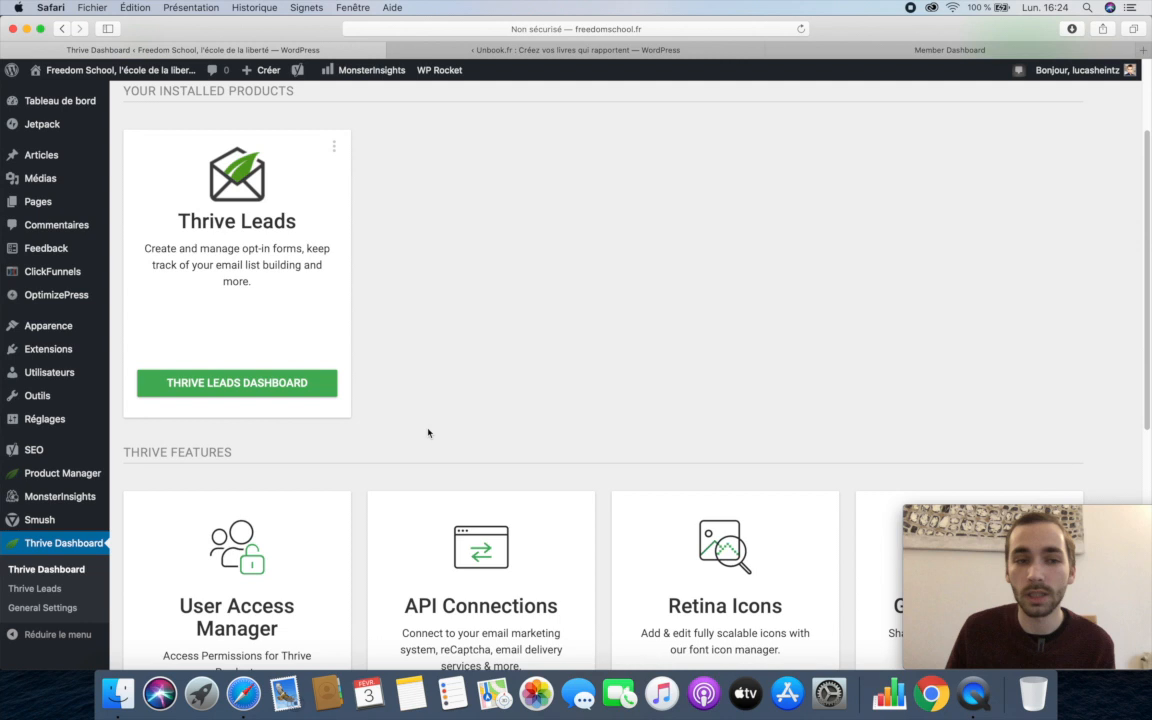
scroll(428, 432, "down", 3)
- Close the webcam preview, open a new QuickTime Player video recording window, shrink it into the corner and keep it in the foreground
mouse_move(930, 525)
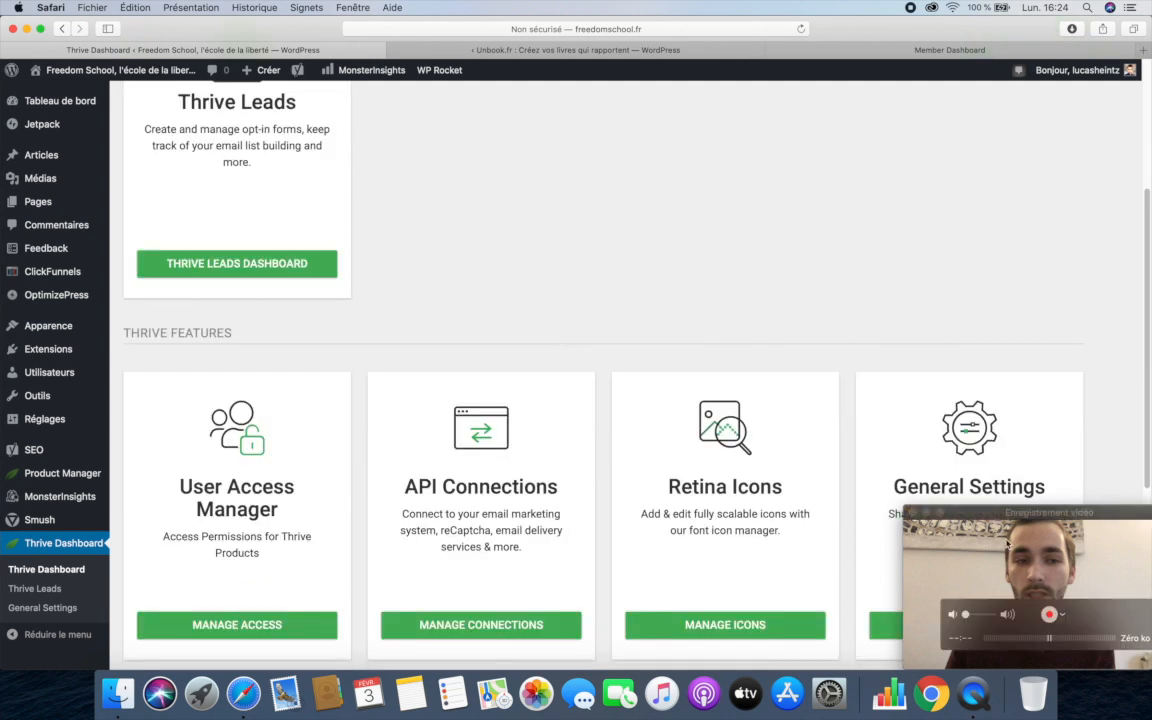
left_click(912, 516)
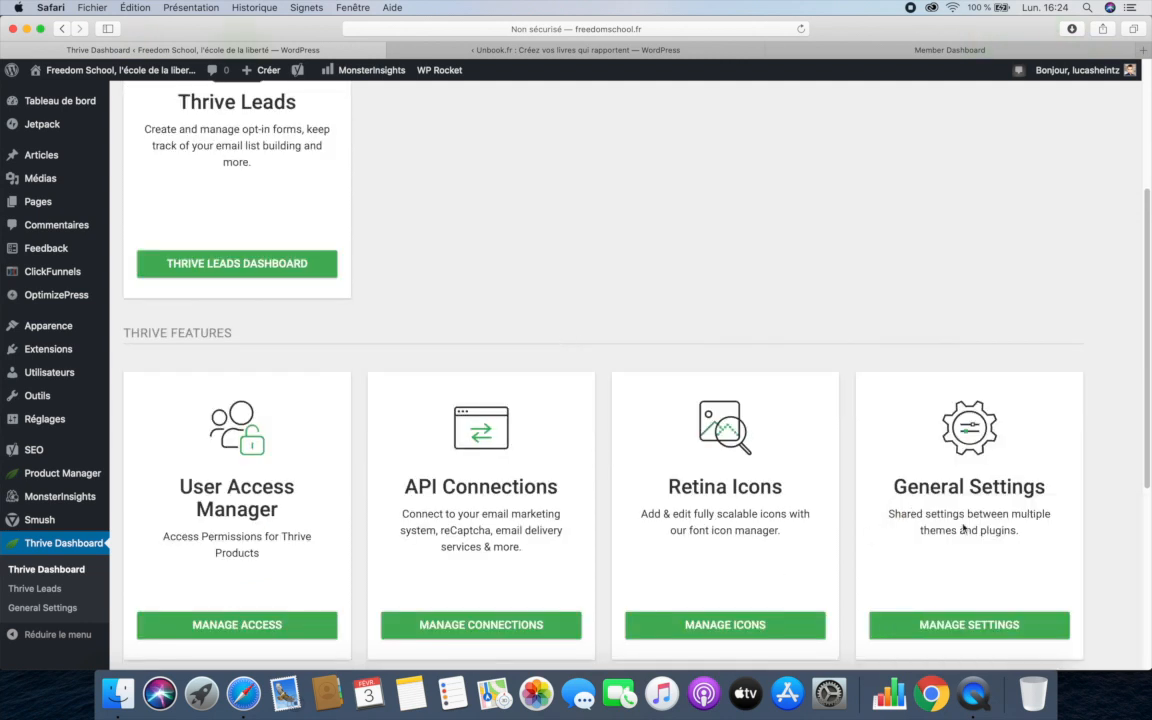
right_click(973, 693)
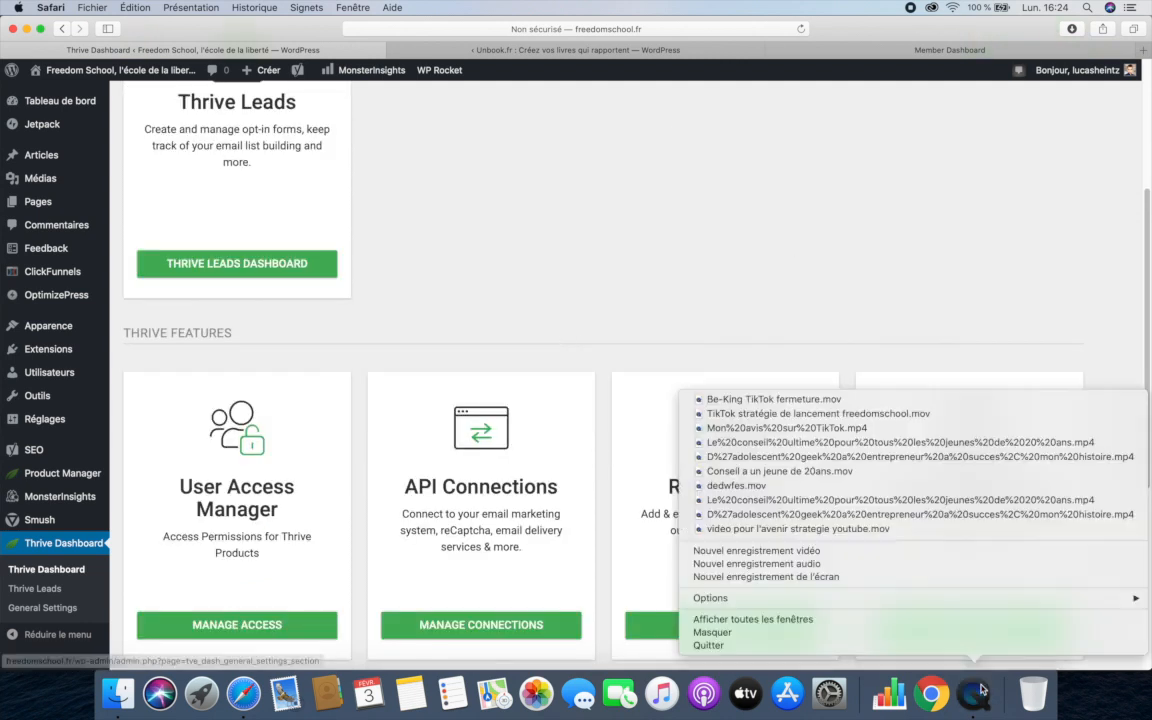
left_click(832, 556)
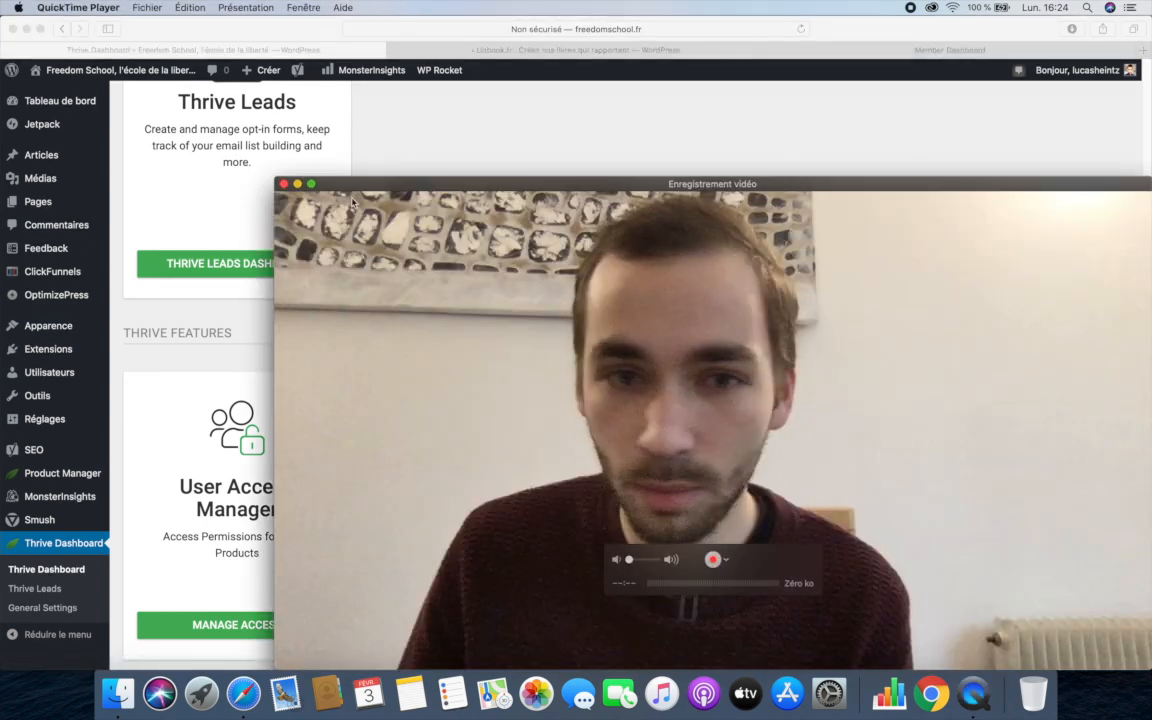
left_click_drag(277, 182, 1031, 401)
left_click_drag(1059, 514, 1101, 514)
left_click(260, 7)
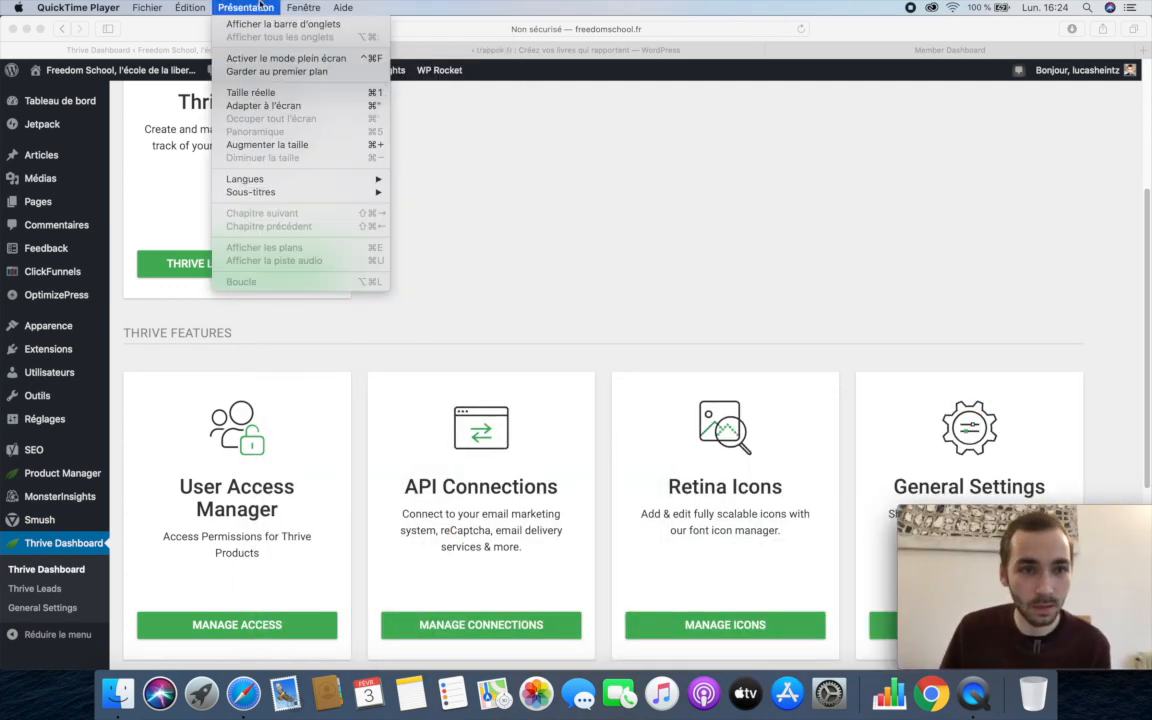
left_click(276, 71)
left_click(648, 242)
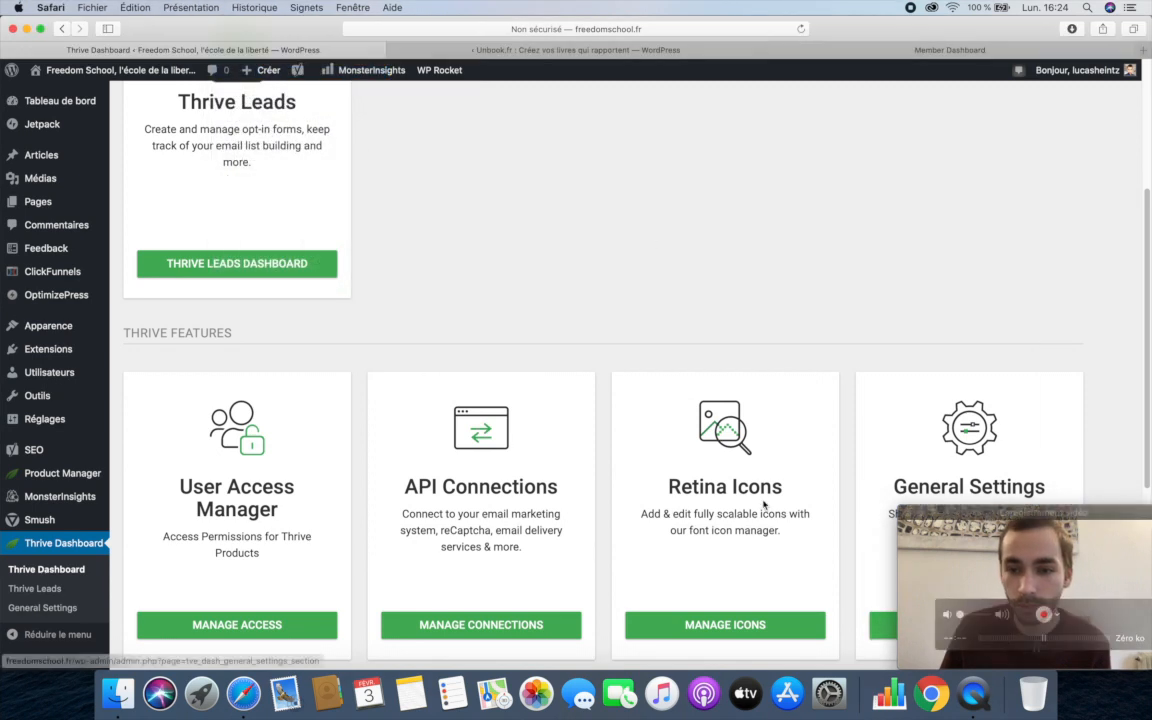
- Examine the Thrive features on the Freedom School site and compare its Thrive Dashboard with the one on unbook.fr
scroll(545, 247, "down", 1)
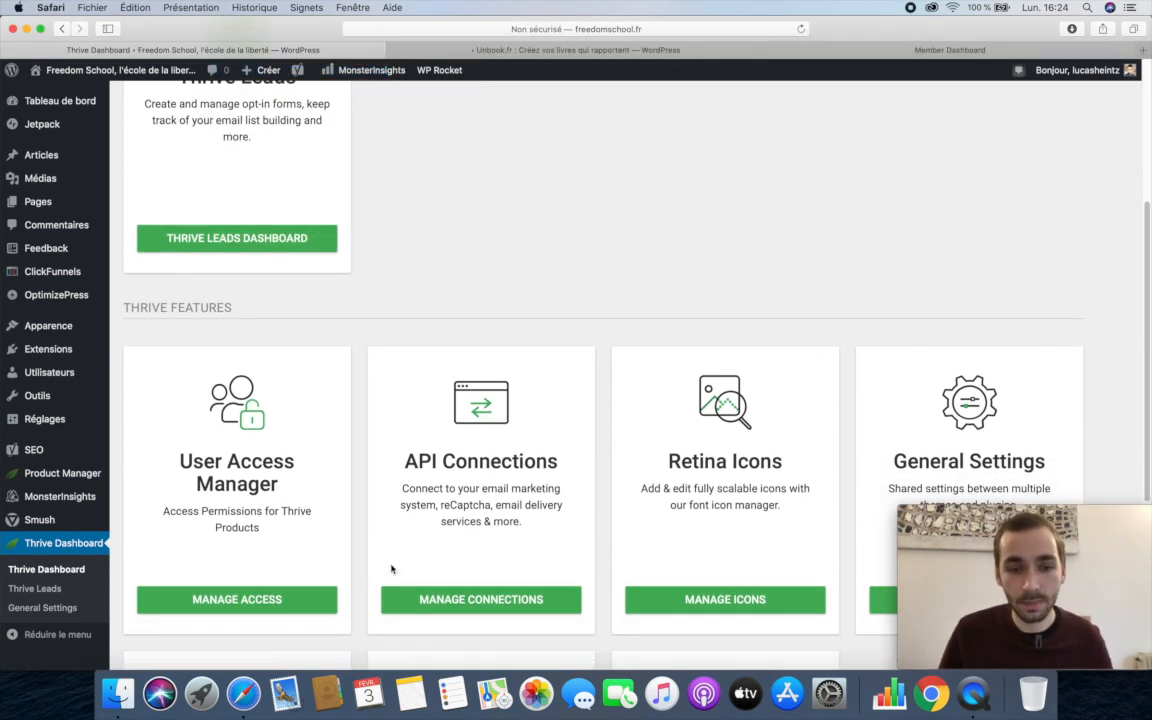
scroll(501, 468, "down", 5)
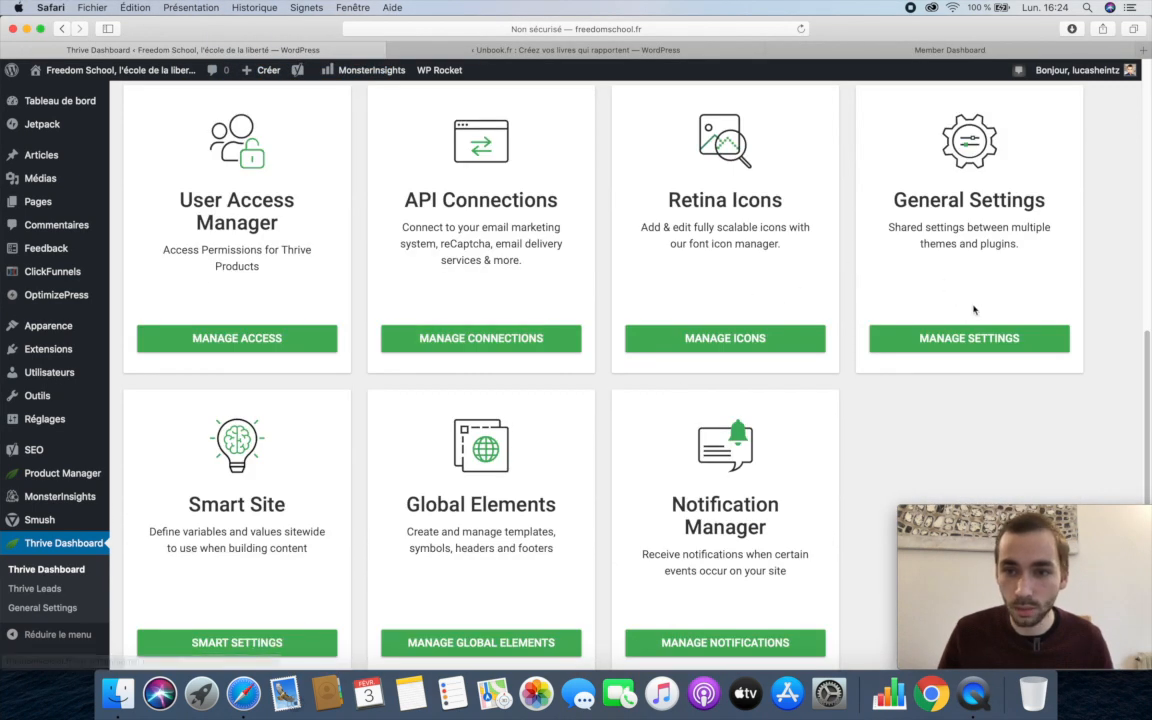
scroll(206, 489, "up", 10)
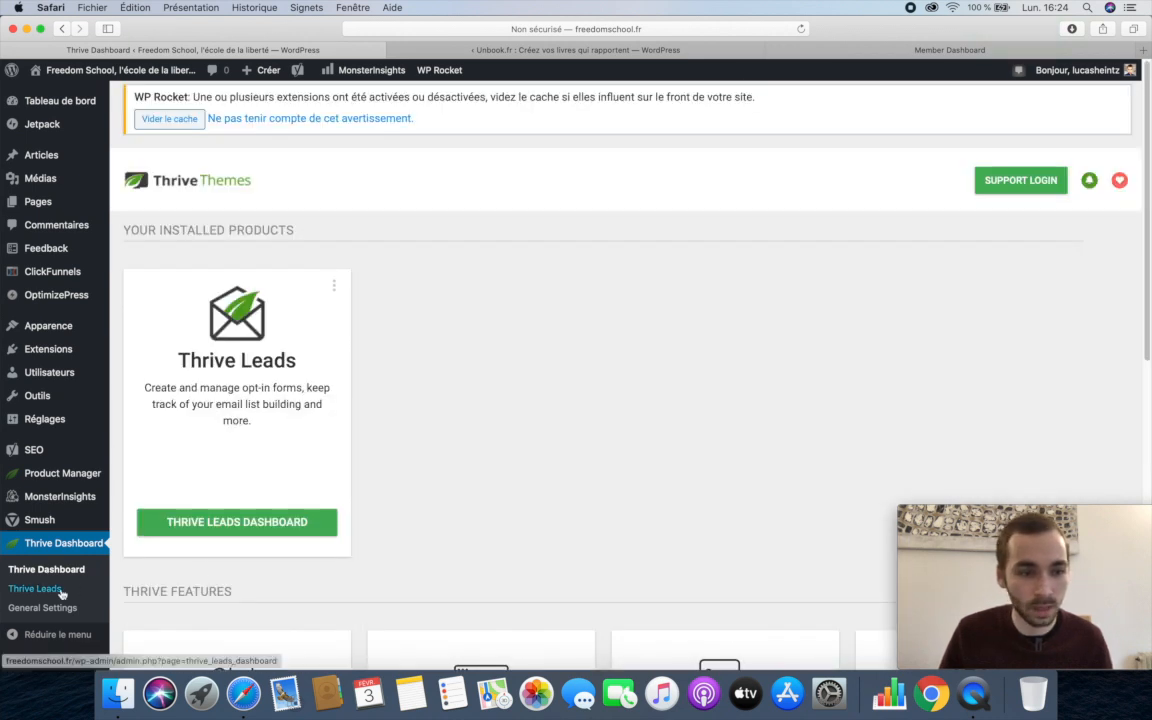
key("ctrl+Tab")
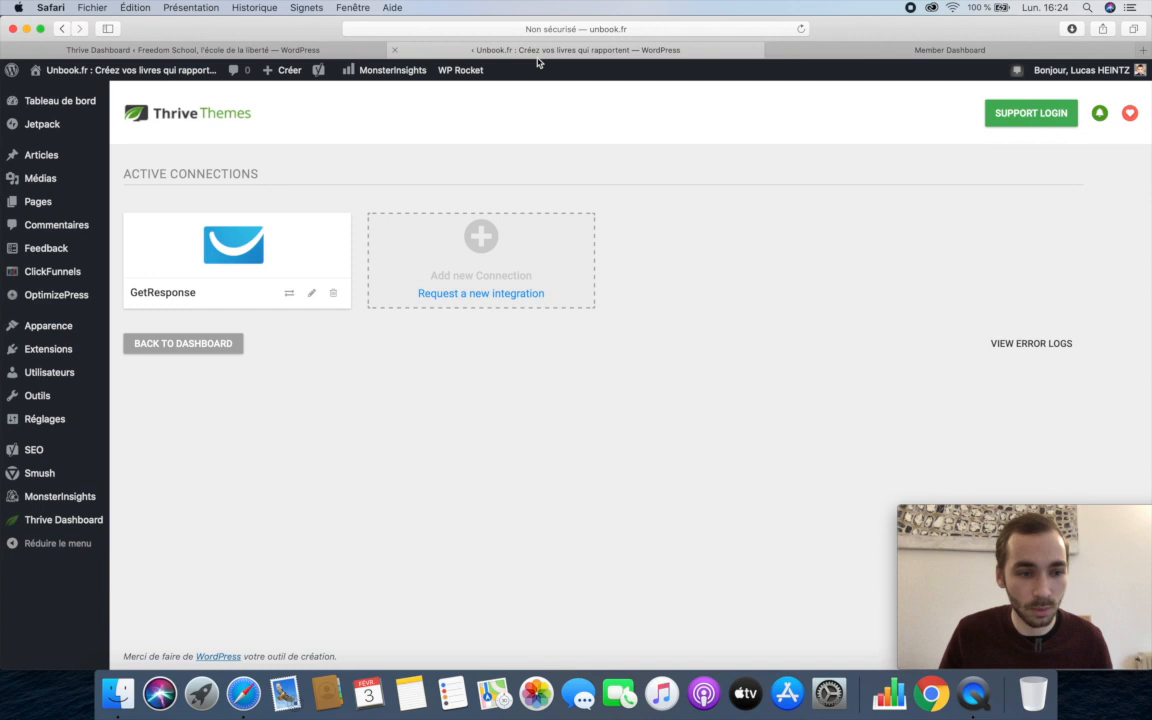
left_click(40, 520)
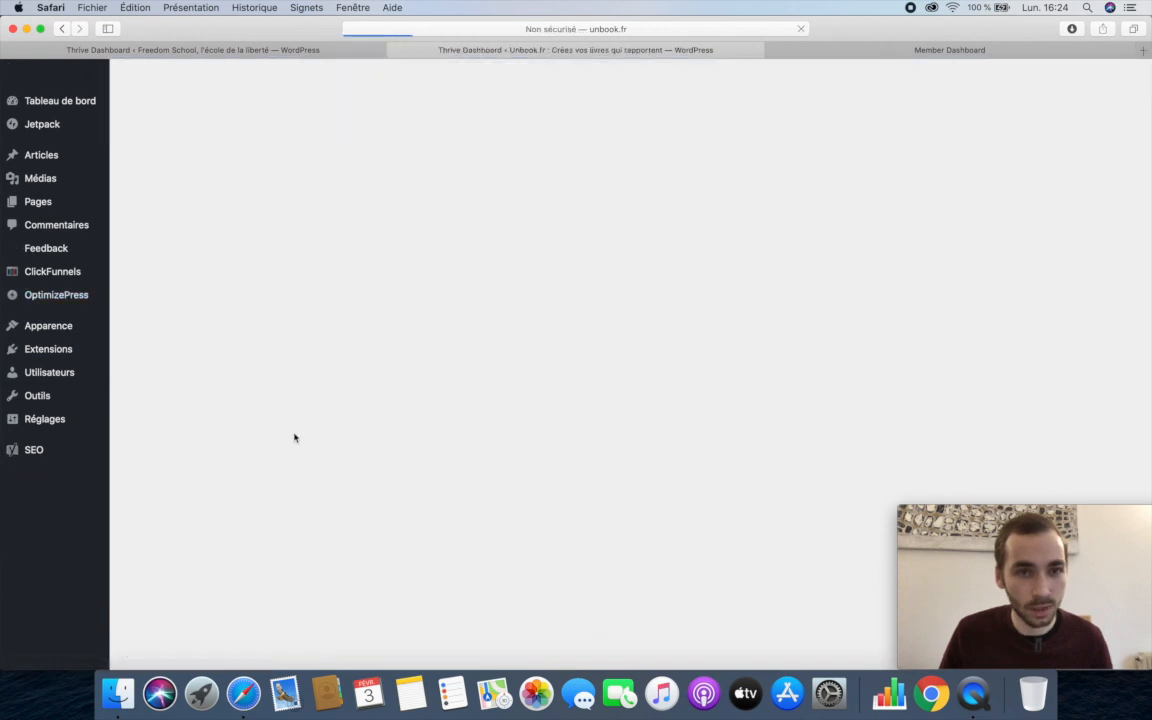
key("ctrl+shift+Tab")
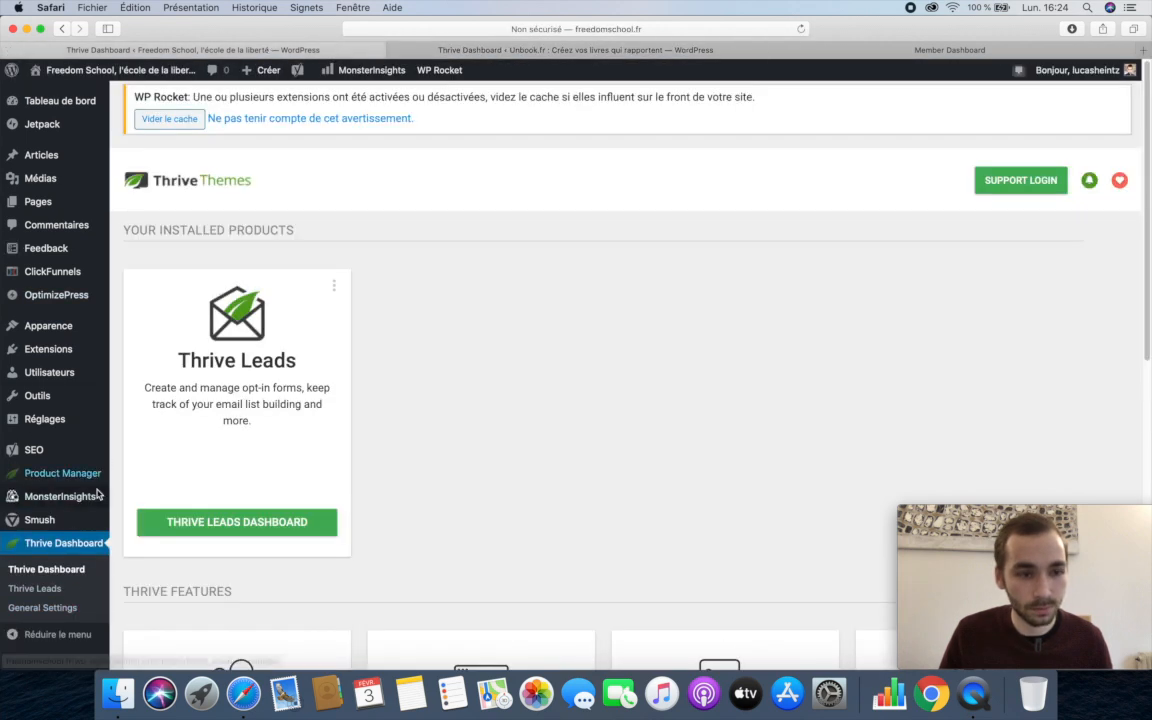
left_click(491, 54)
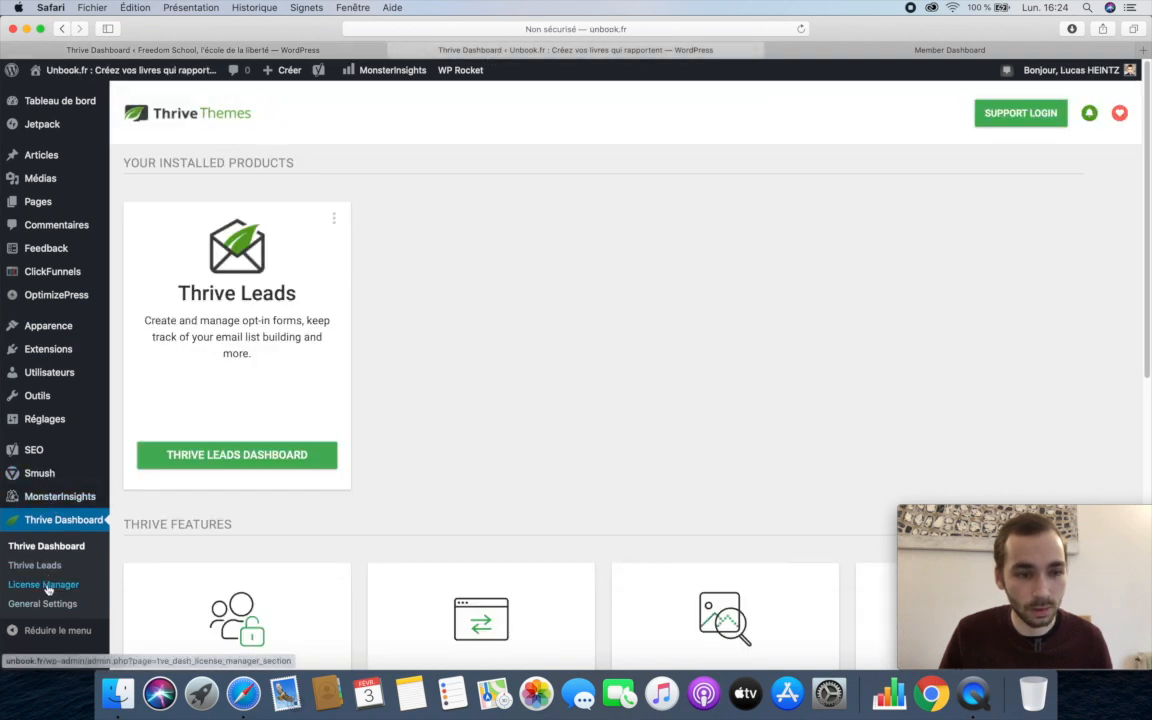
- Open the Thrive Leads dashboard on the Freedom School and unbook.fr sites and look through their lead groups and other form sections
key("ctrl+shift+Tab")
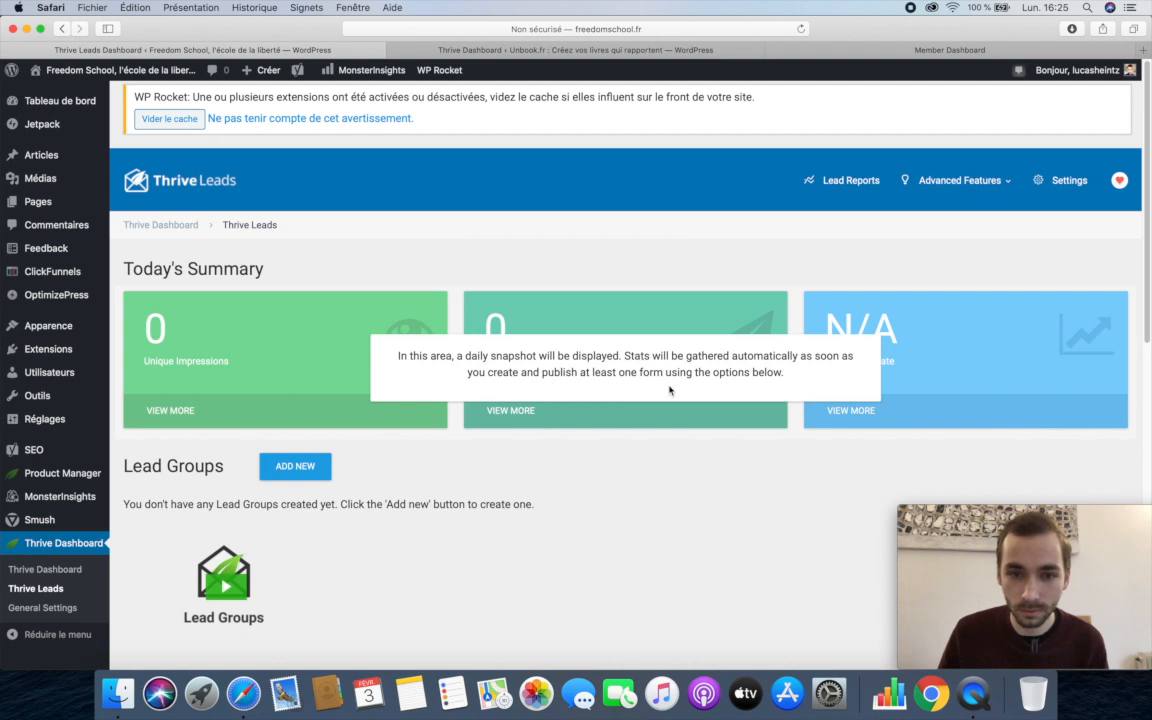
scroll(631, 445, "down", 2)
scroll(628, 443, "up", 1)
left_click(619, 48)
scroll(457, 313, "down", 5)
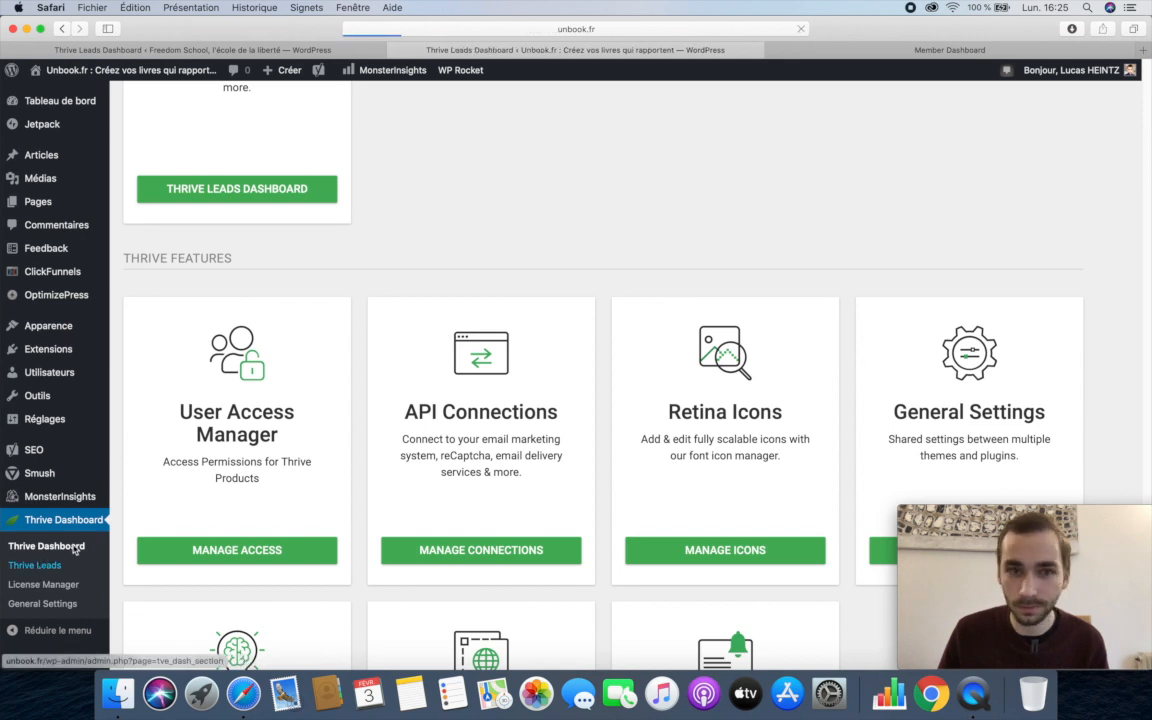
scroll(508, 420, "down", 5)
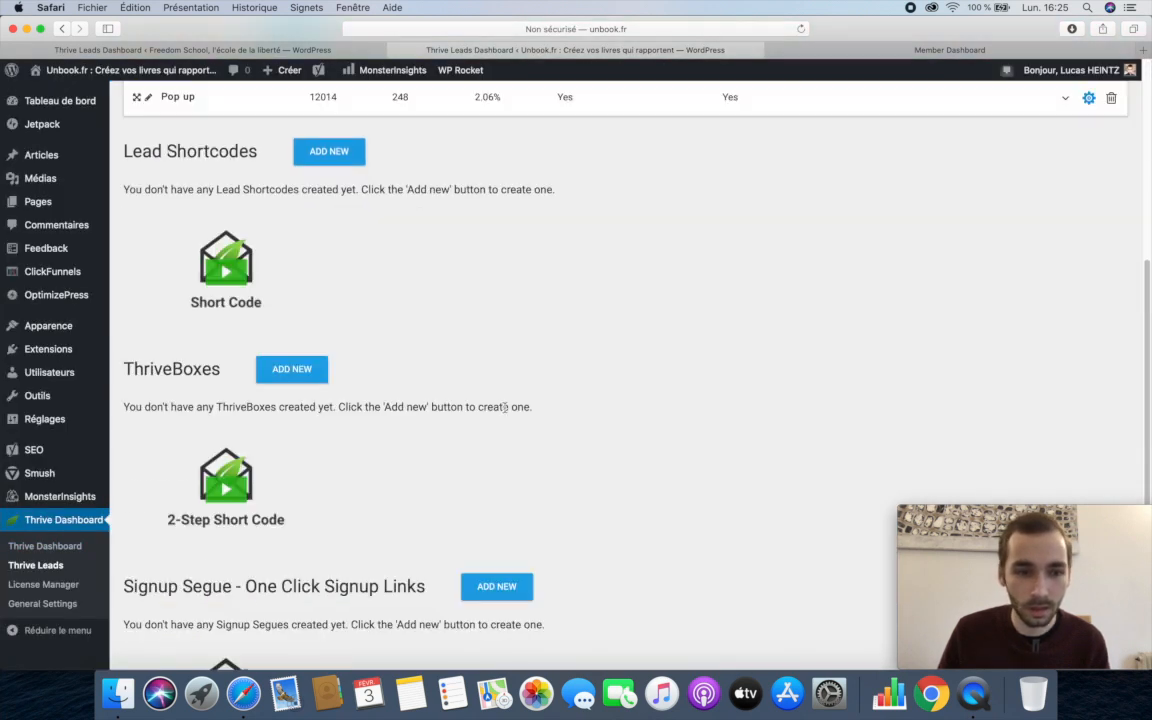
scroll(505, 395, "up", 4)
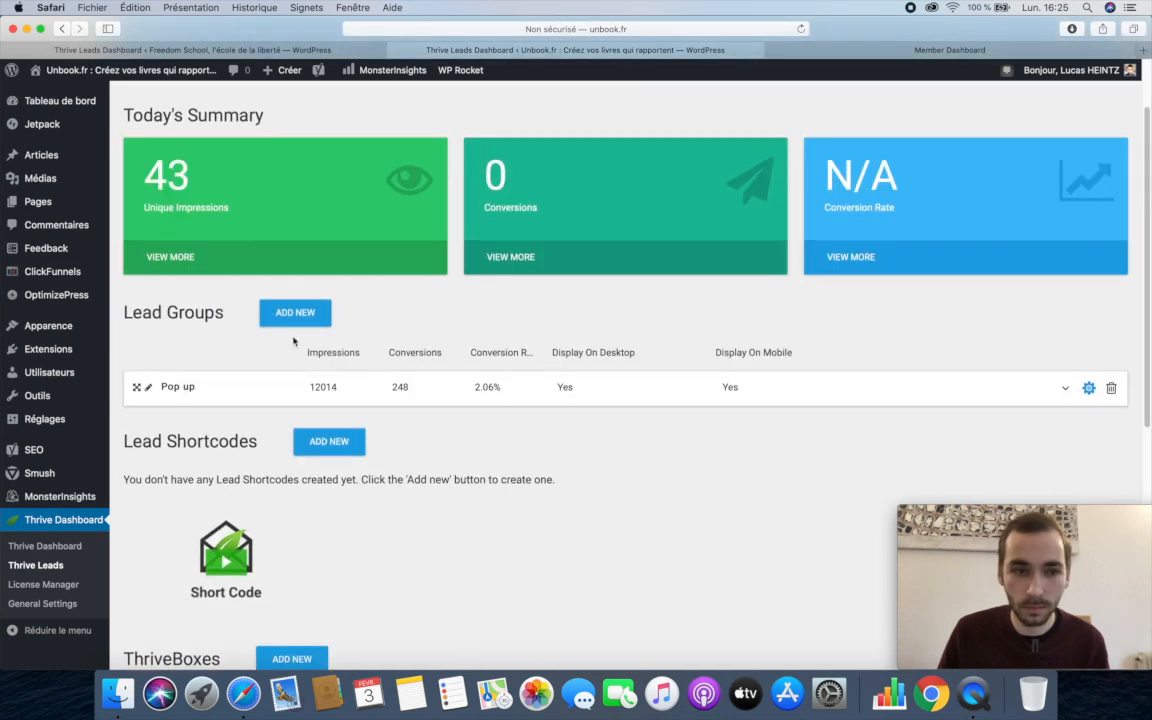
- Add a new lead group named "Pop up accueil" in Thrive Leads on the Freedom School site
left_click(190, 49)
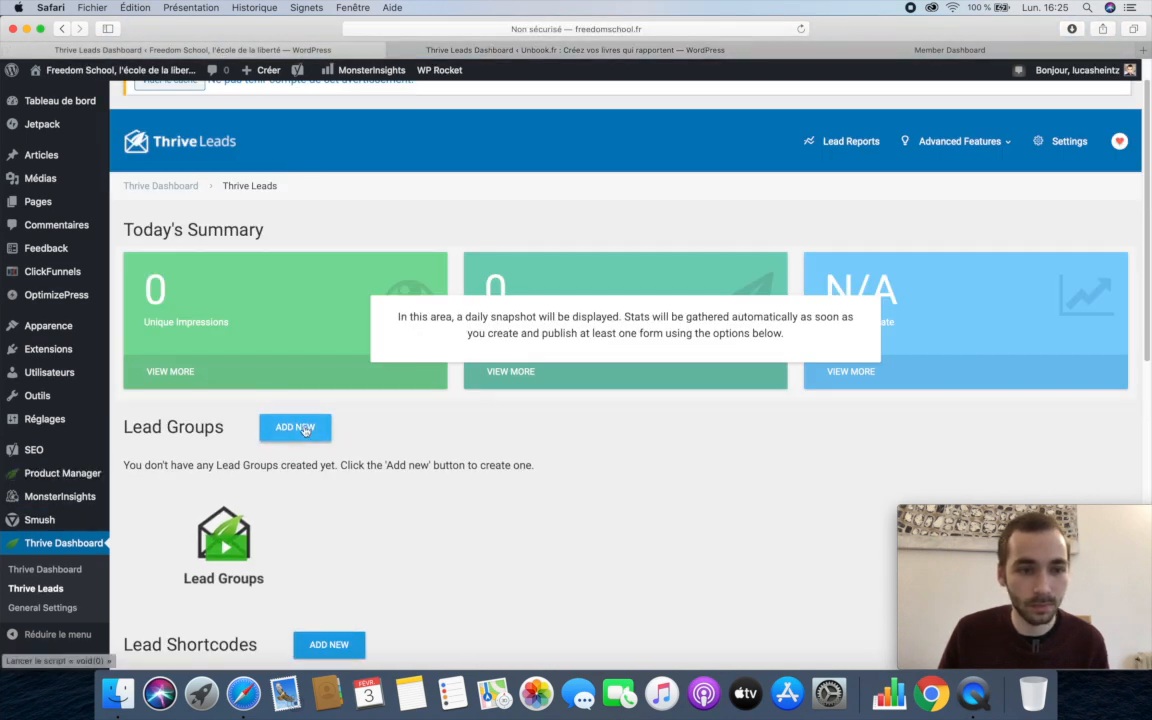
left_click(295, 427)
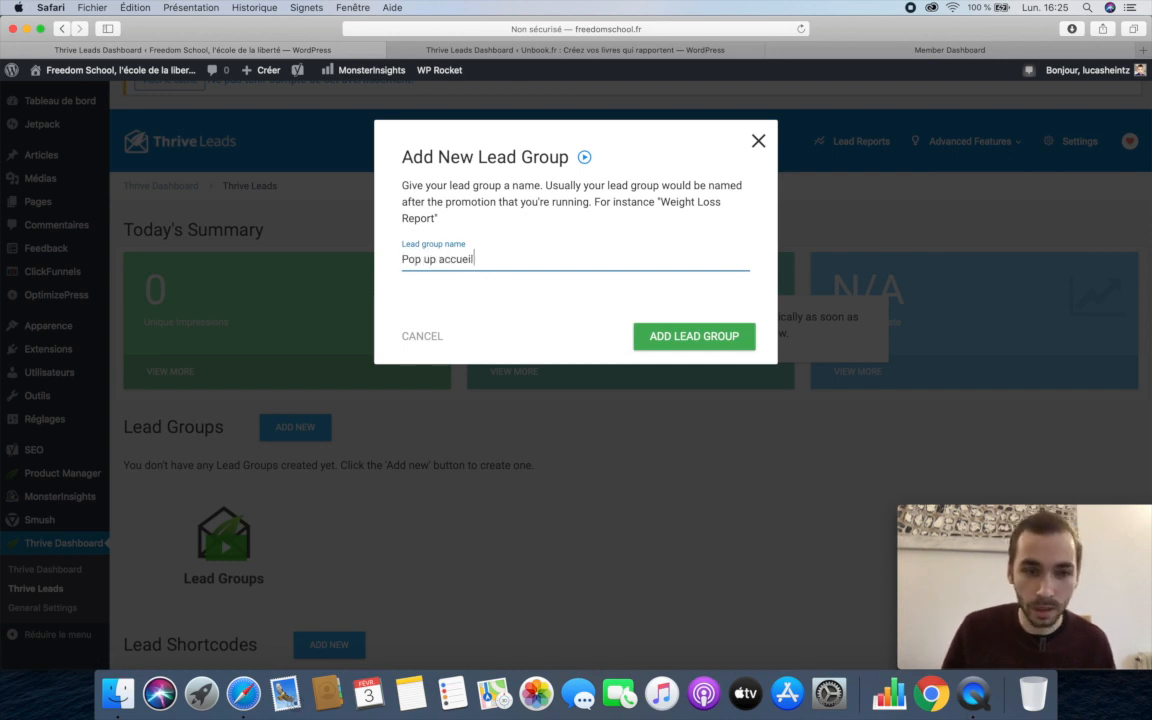
left_click(674, 337)
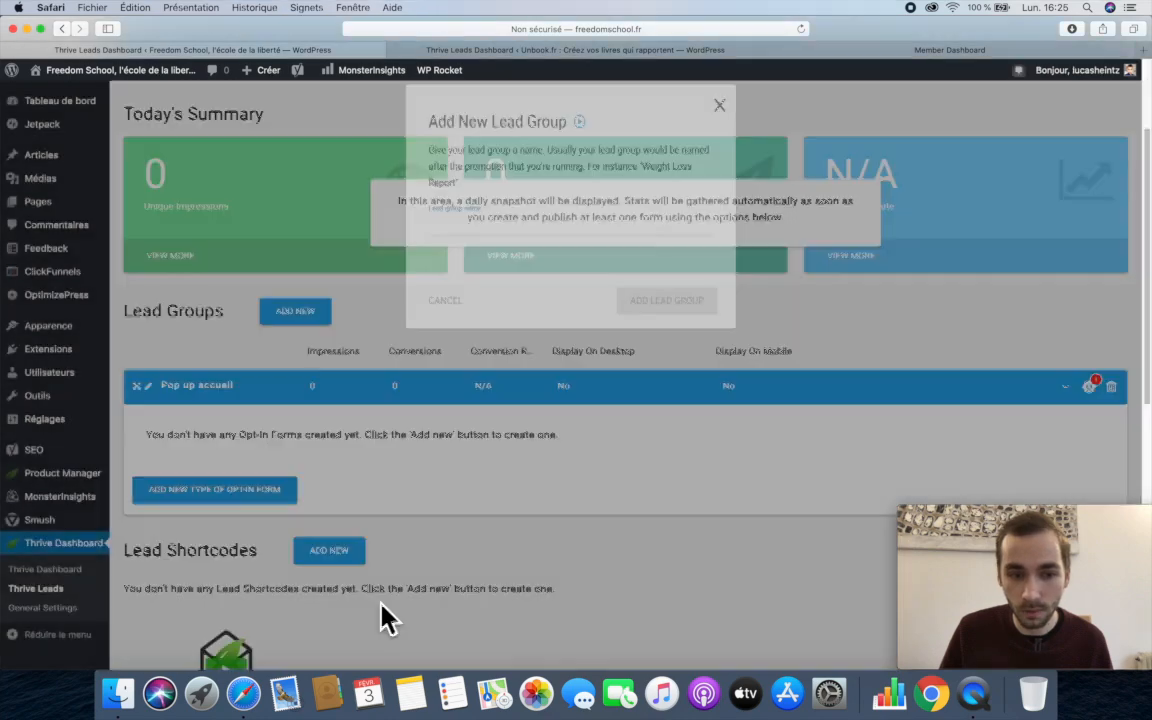
- Look through the Freedom School Thrive Leads sections, and expand the "Pop up" lead group on unbook.fr to examine its opt-in form
scroll(340, 545, "down", 10)
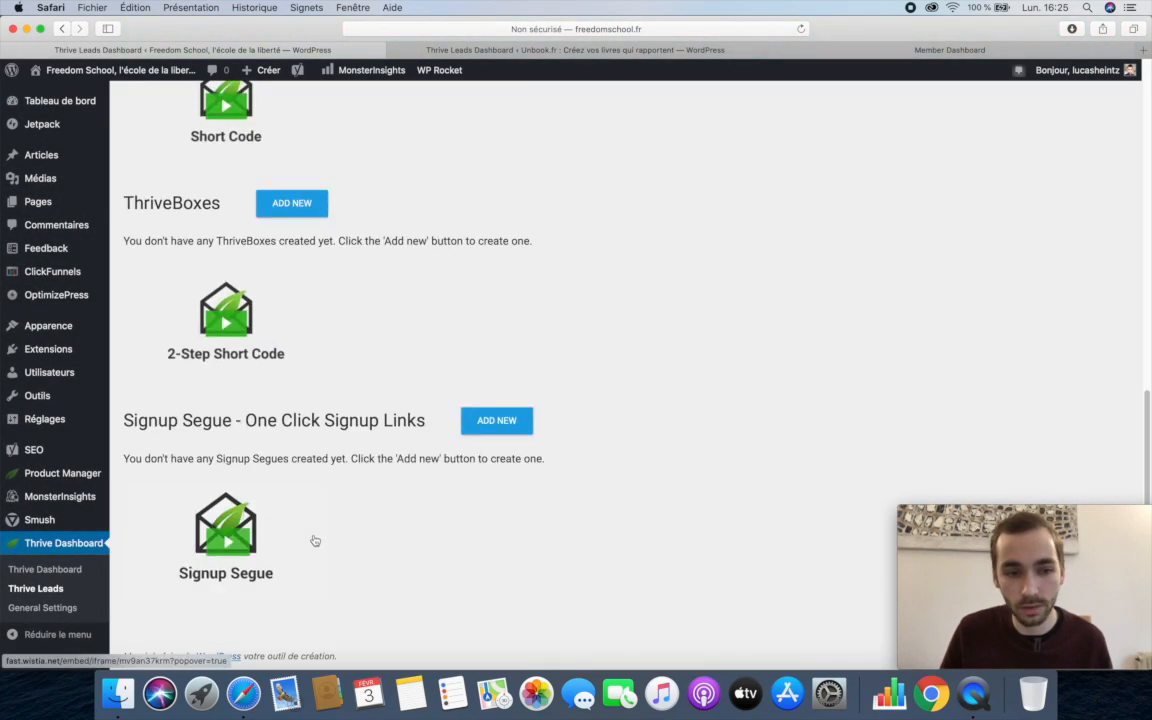
scroll(315, 541, "up", 15)
scroll(568, 507, "down", 4)
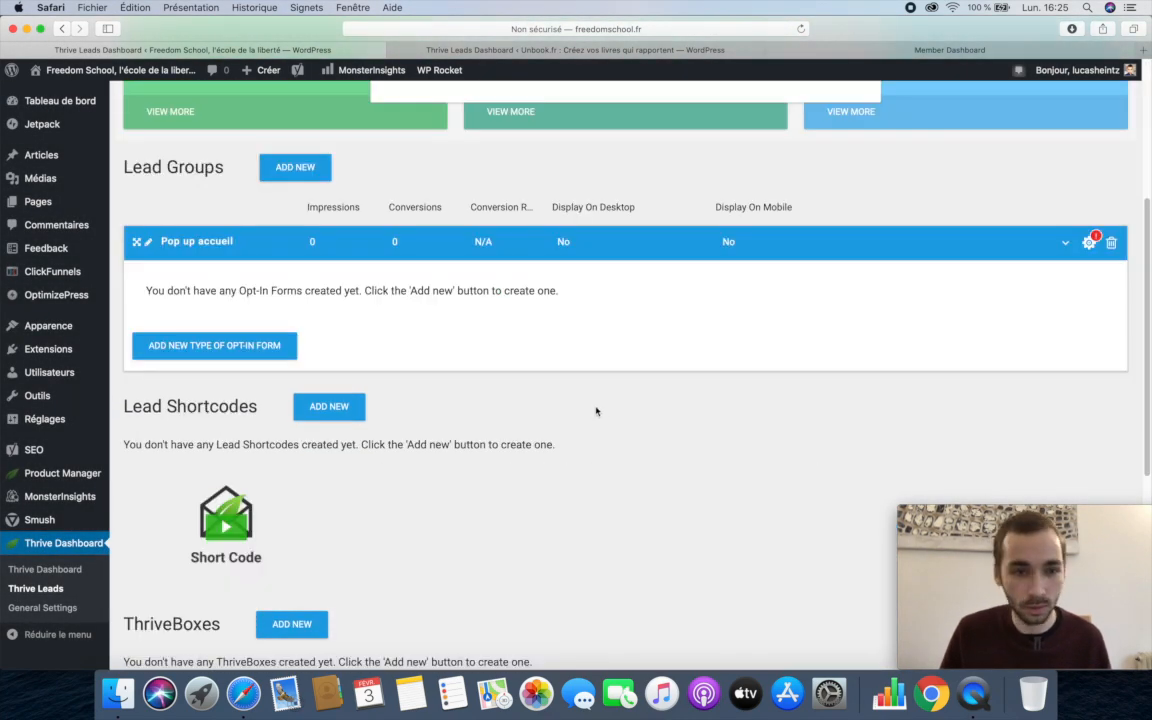
scroll(382, 458, "up", 1)
scroll(429, 473, "up", 4)
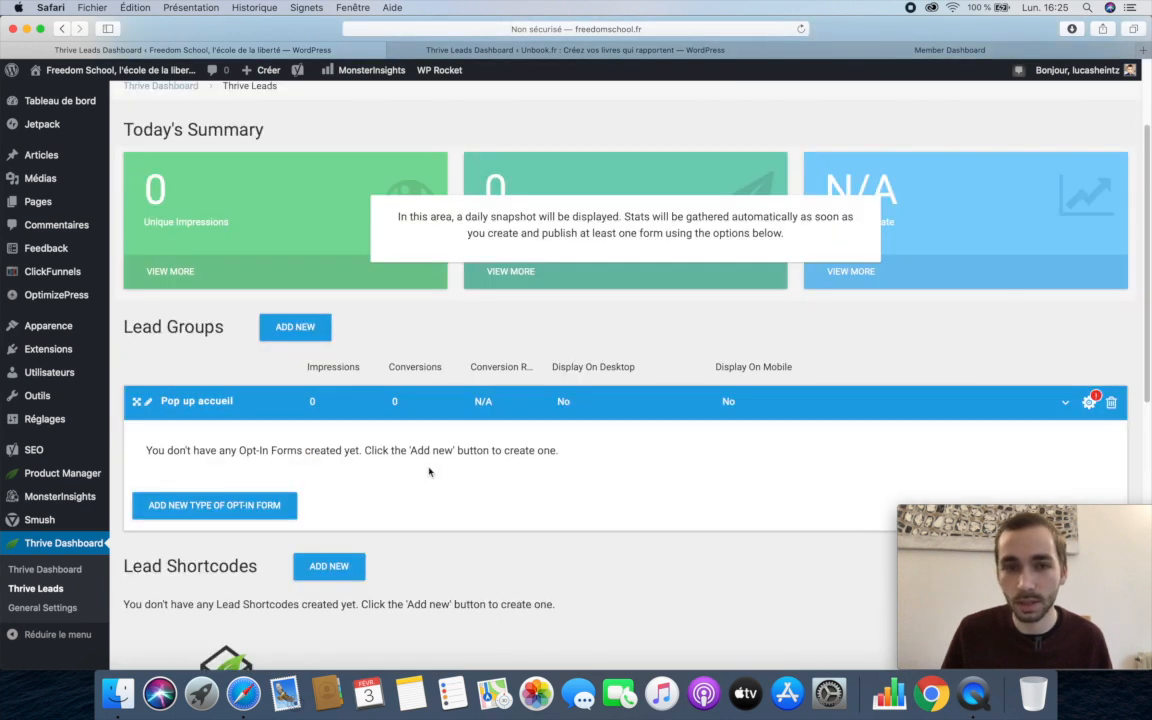
scroll(389, 452, "down", 4)
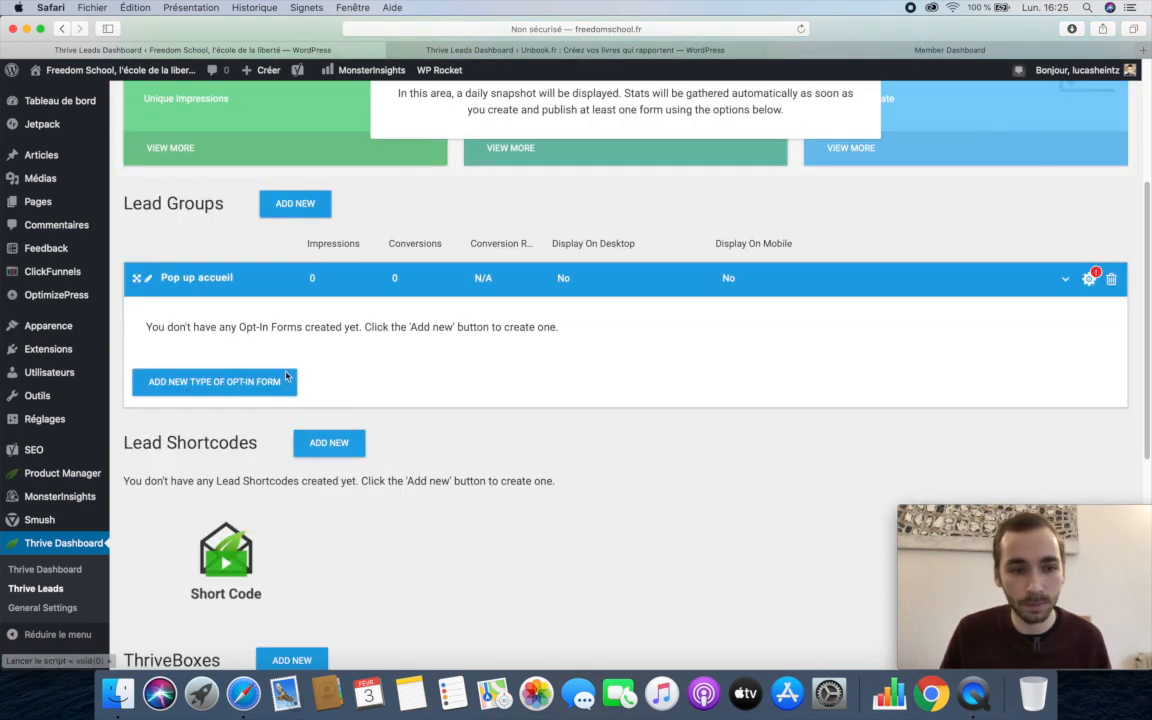
left_click(680, 52)
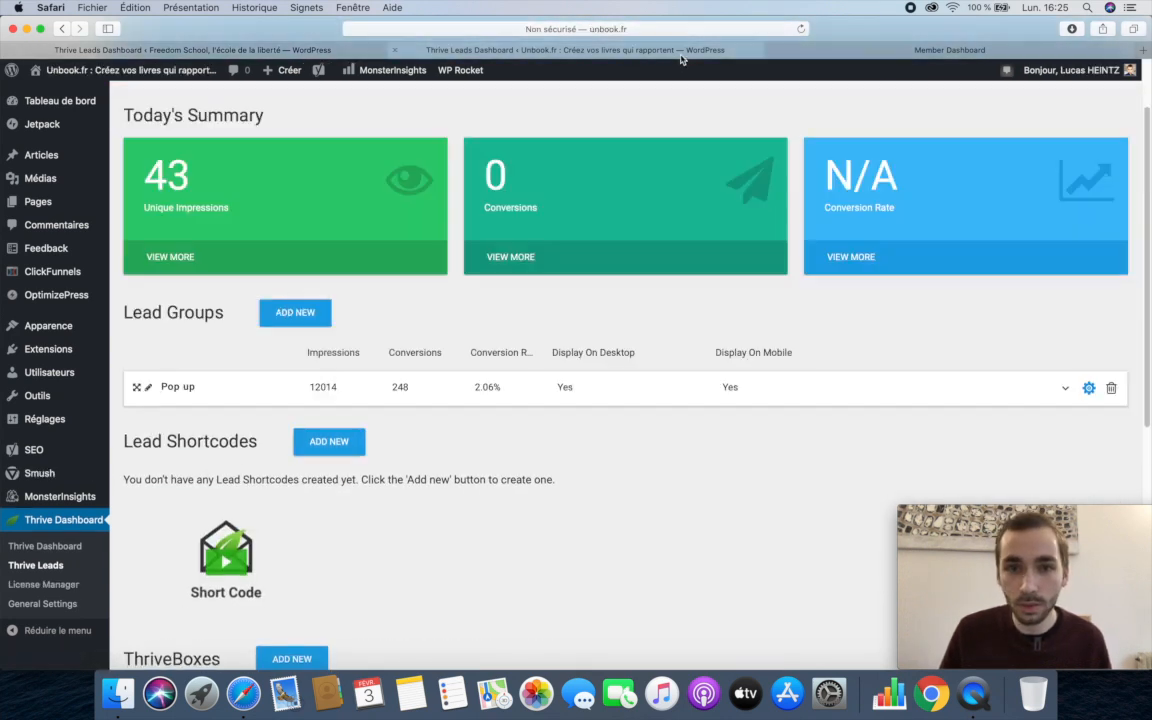
left_click(1068, 392)
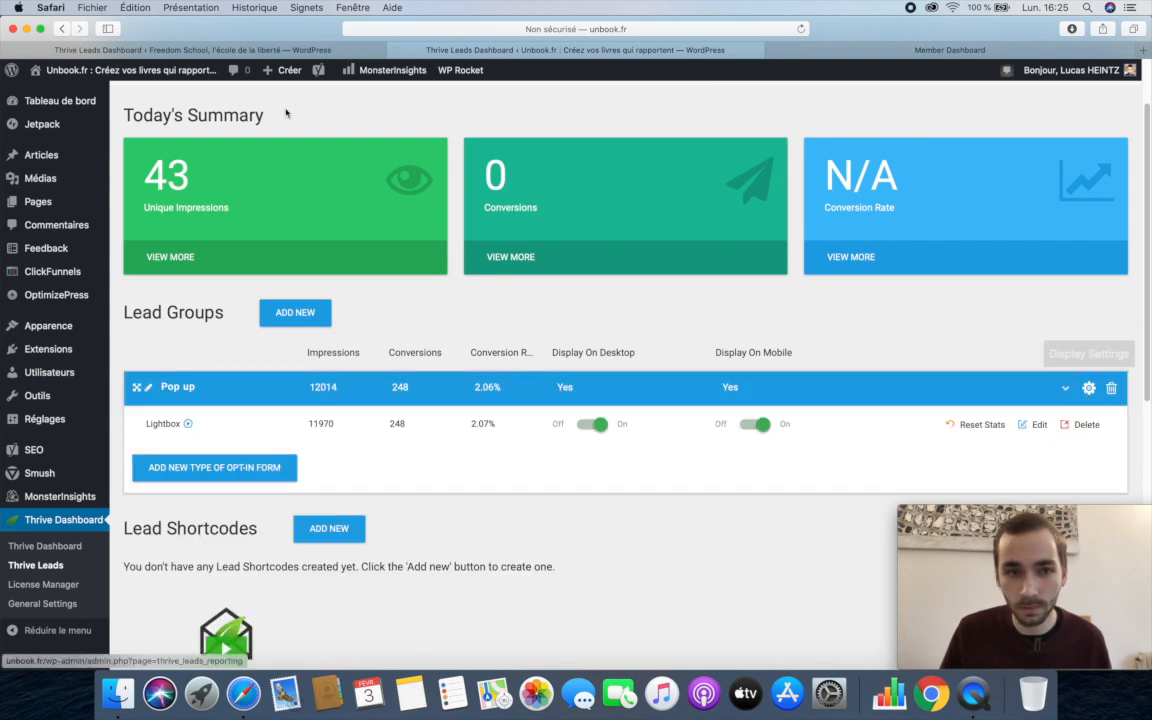
- Open the display settings of the "Pop up accueil" lead group on Freedom School and of the "Pop up" group on unbook.fr
left_click(192, 50)
left_click(729, 282)
left_click(731, 286)
left_click(561, 280)
left_click(680, 272)
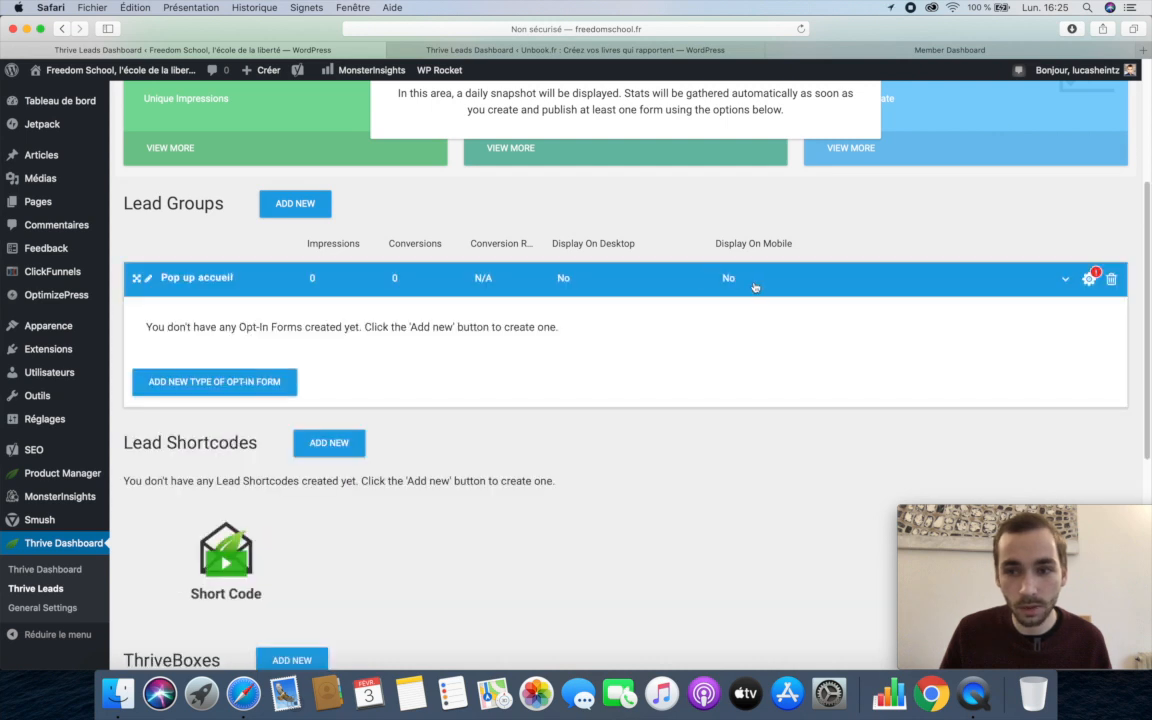
left_click(695, 55)
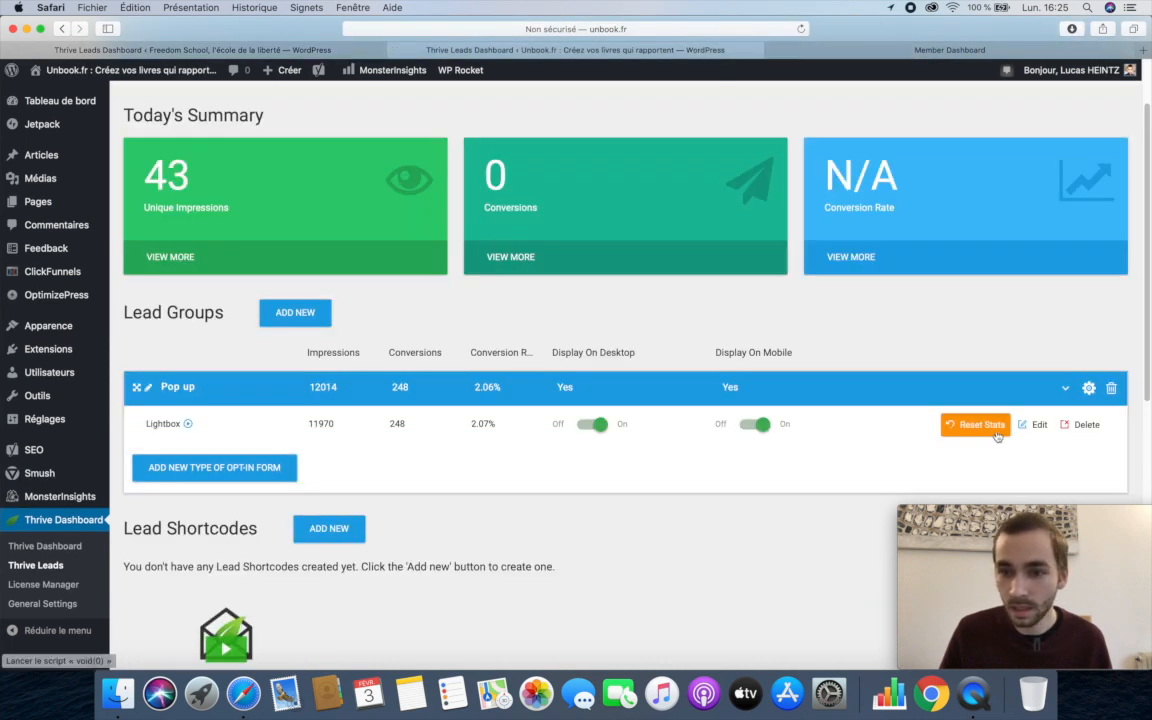
left_click(1089, 389)
left_click(190, 49)
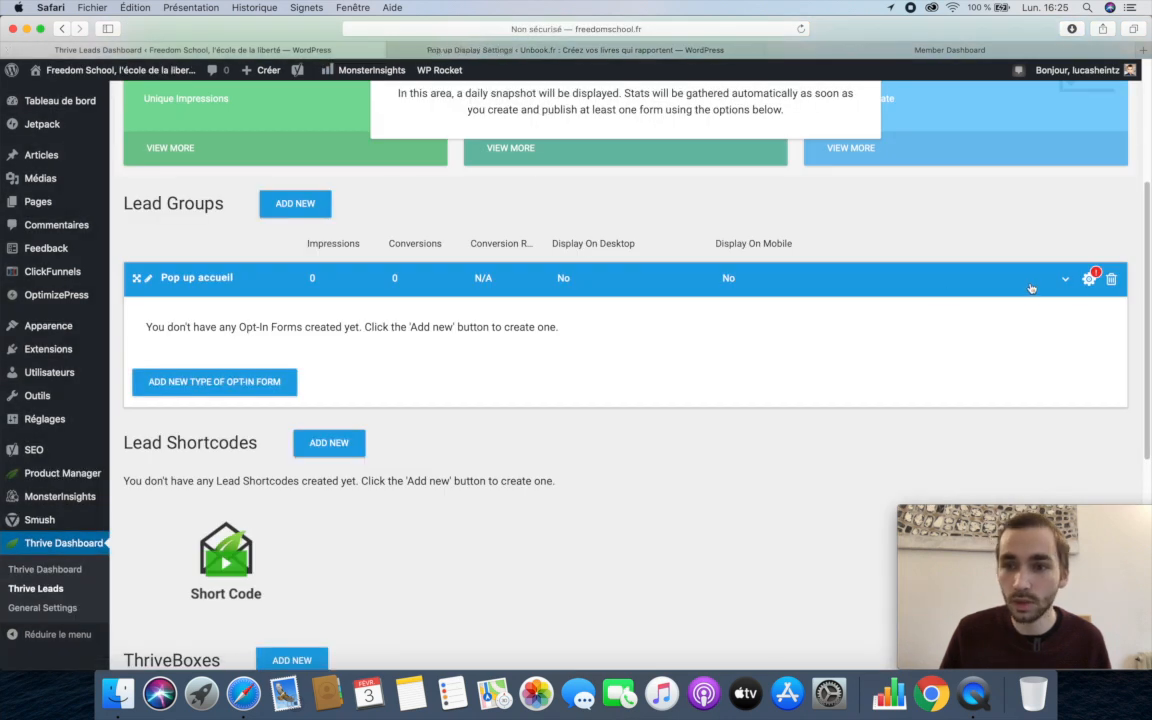
left_click(1089, 278)
left_click(676, 52)
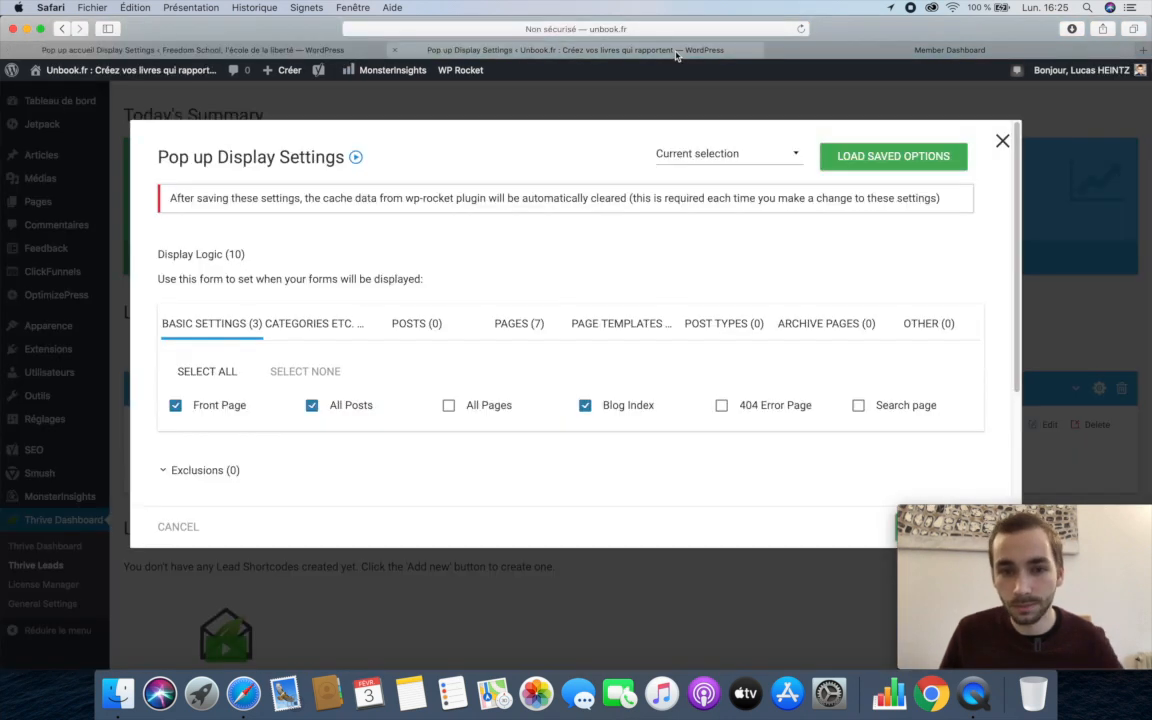
- Match the unbook.fr basic display settings for "Pop up accueil" by enabling Front Page, All Posts and Blog Index
left_click(293, 49)
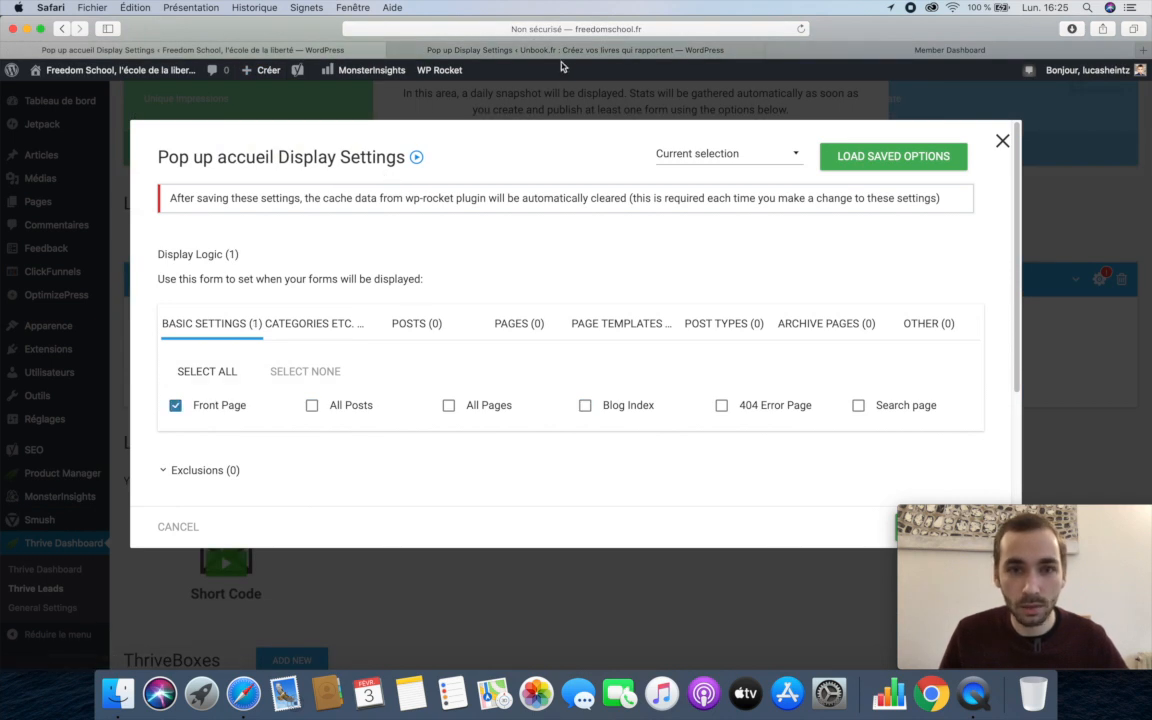
left_click(562, 50)
left_click(190, 50)
left_click(334, 404)
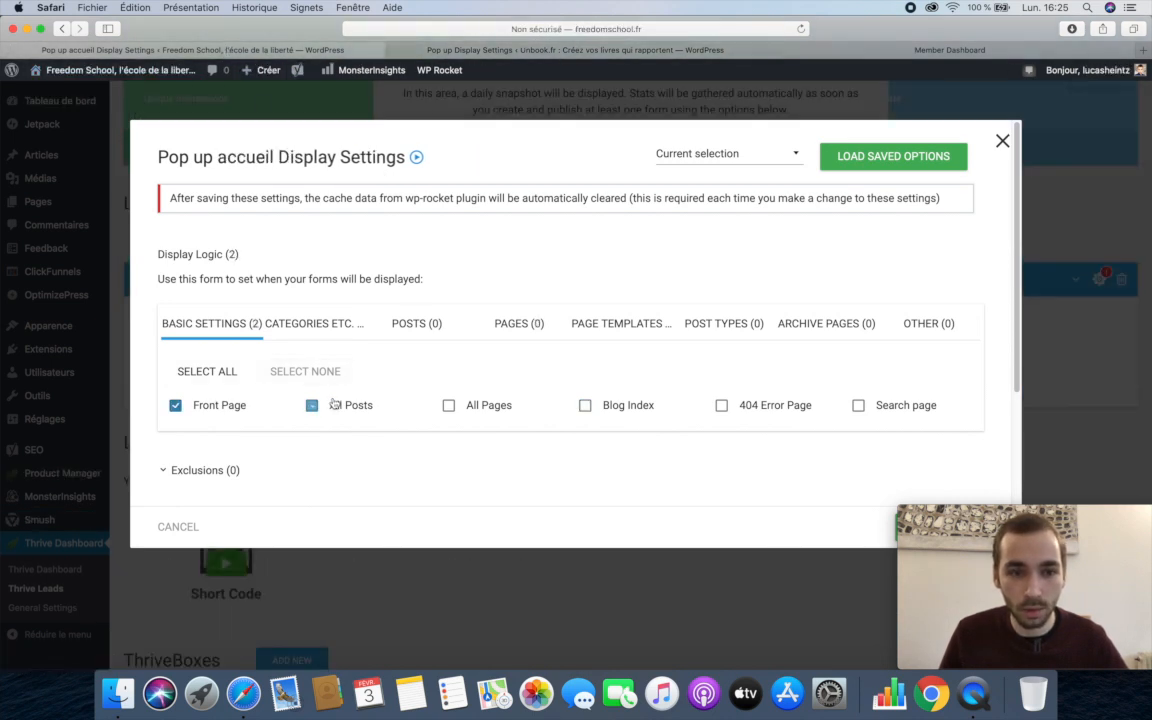
left_click(612, 51)
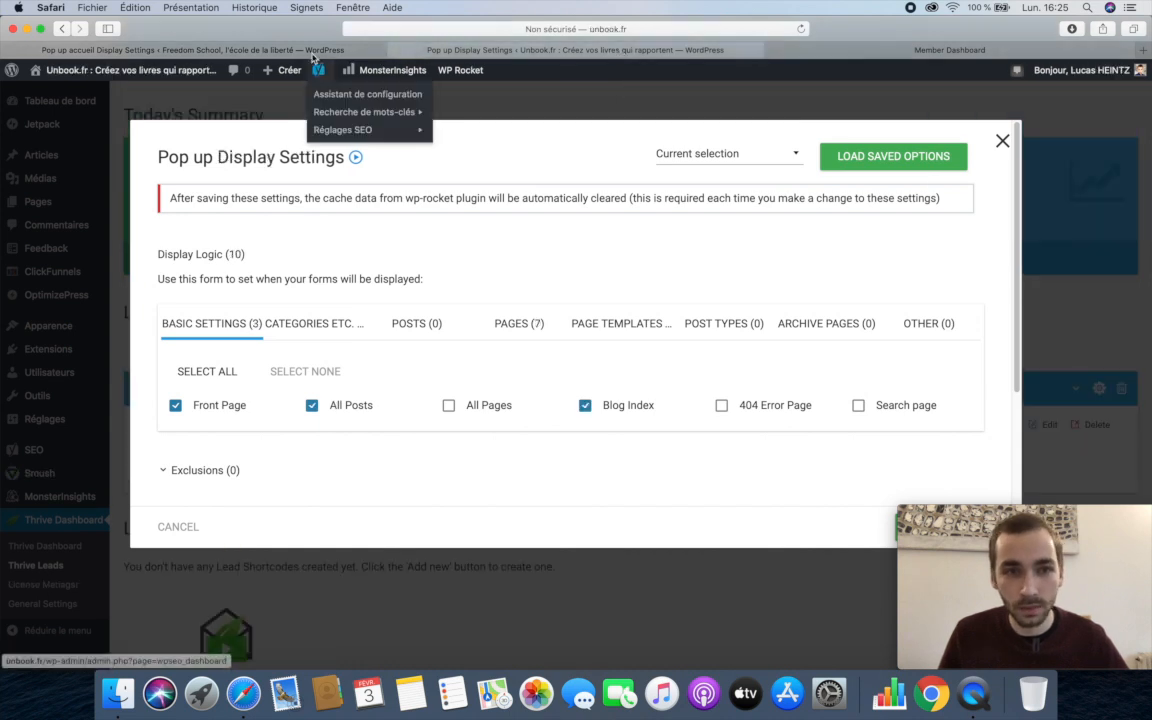
left_click(313, 52)
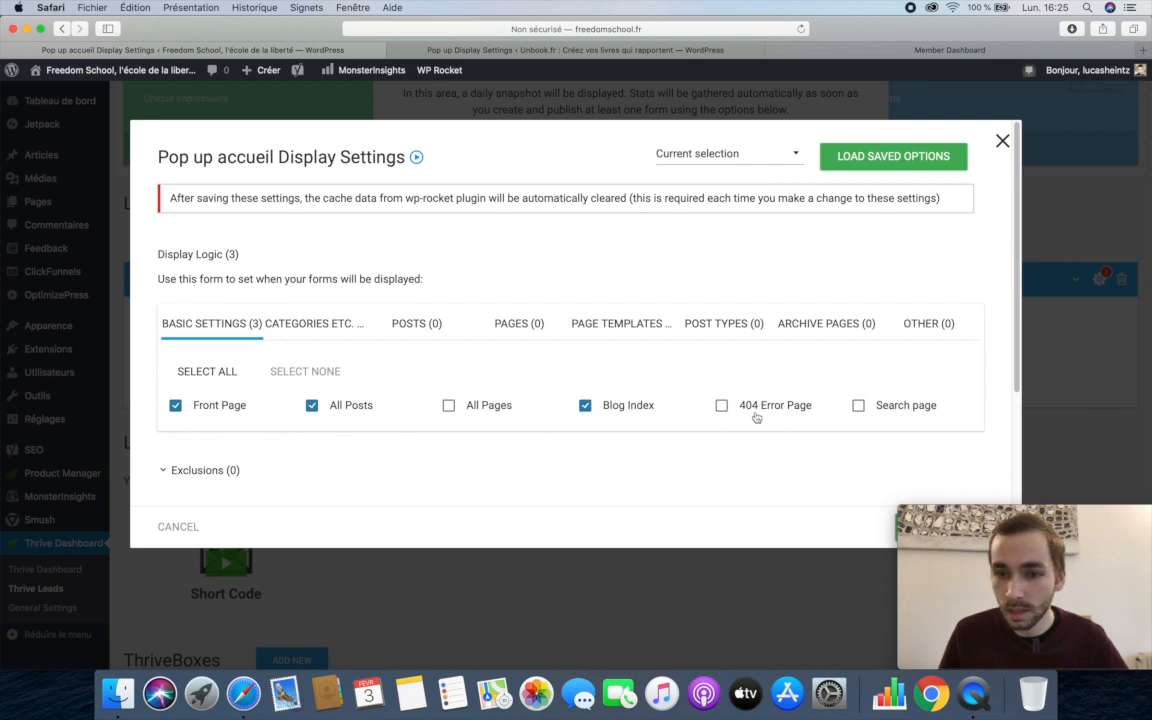
- Enable the pop-up on the À propos, Accueil and Blog pages of Freedom School, following the page selection on unbook.fr
left_click(322, 324)
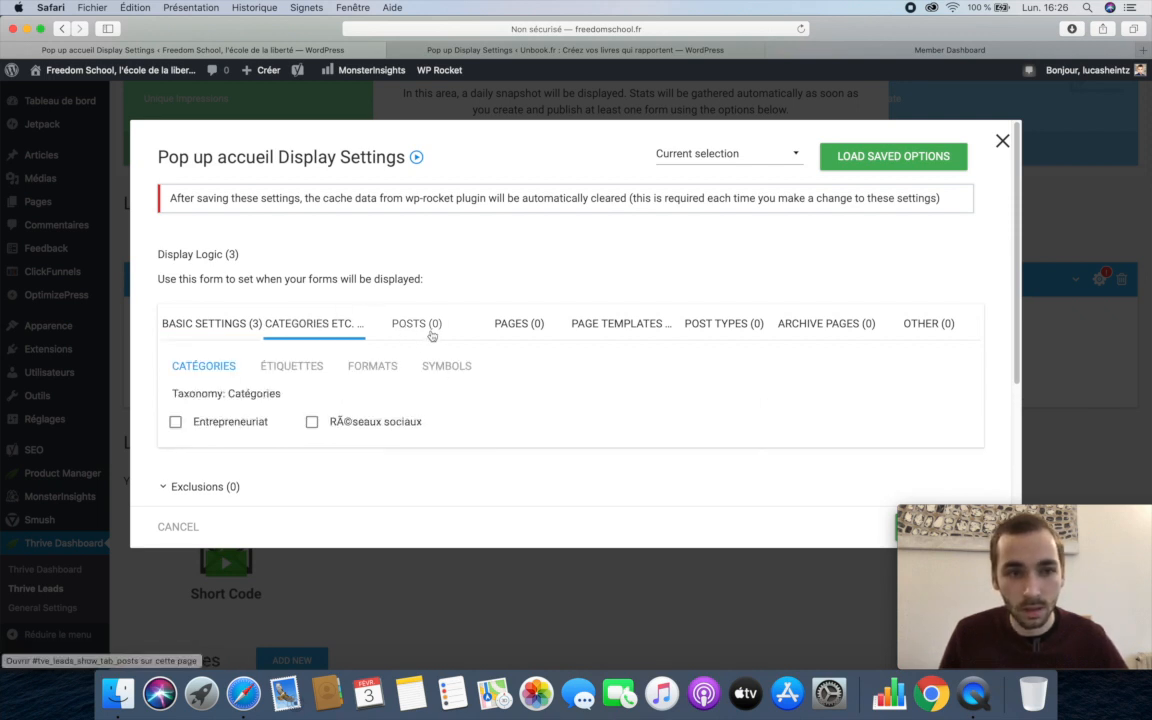
left_click(453, 334)
left_click(501, 332)
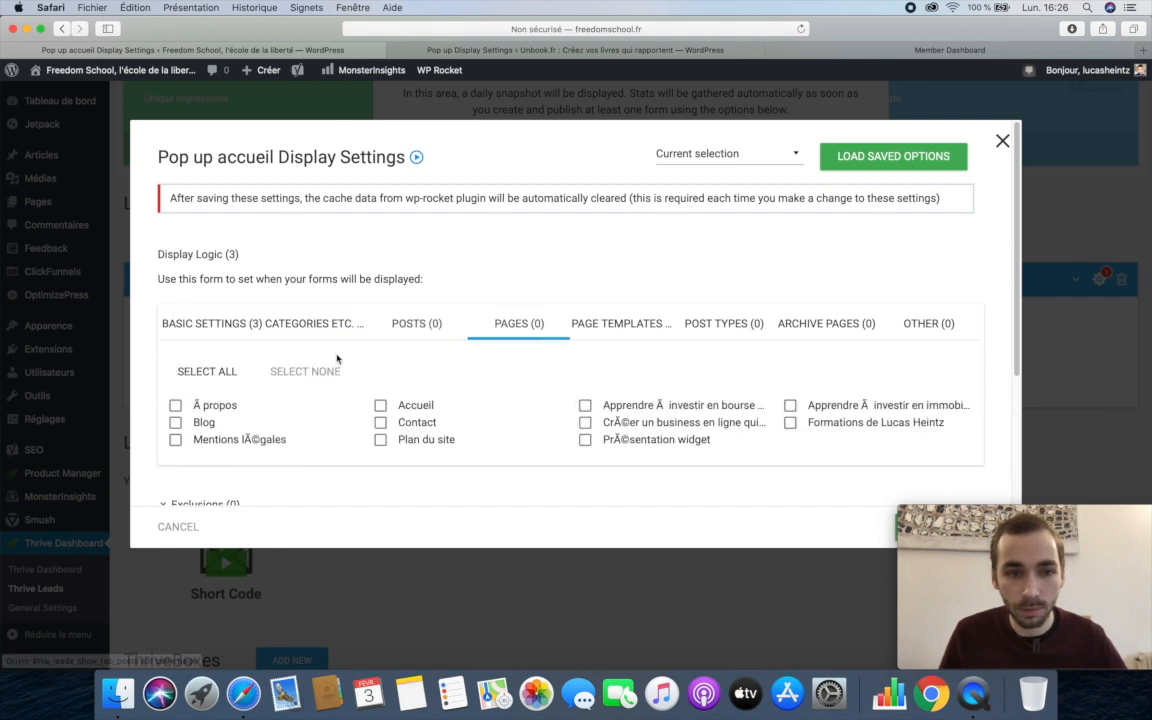
key("ctrl+Tab")
left_click(530, 331)
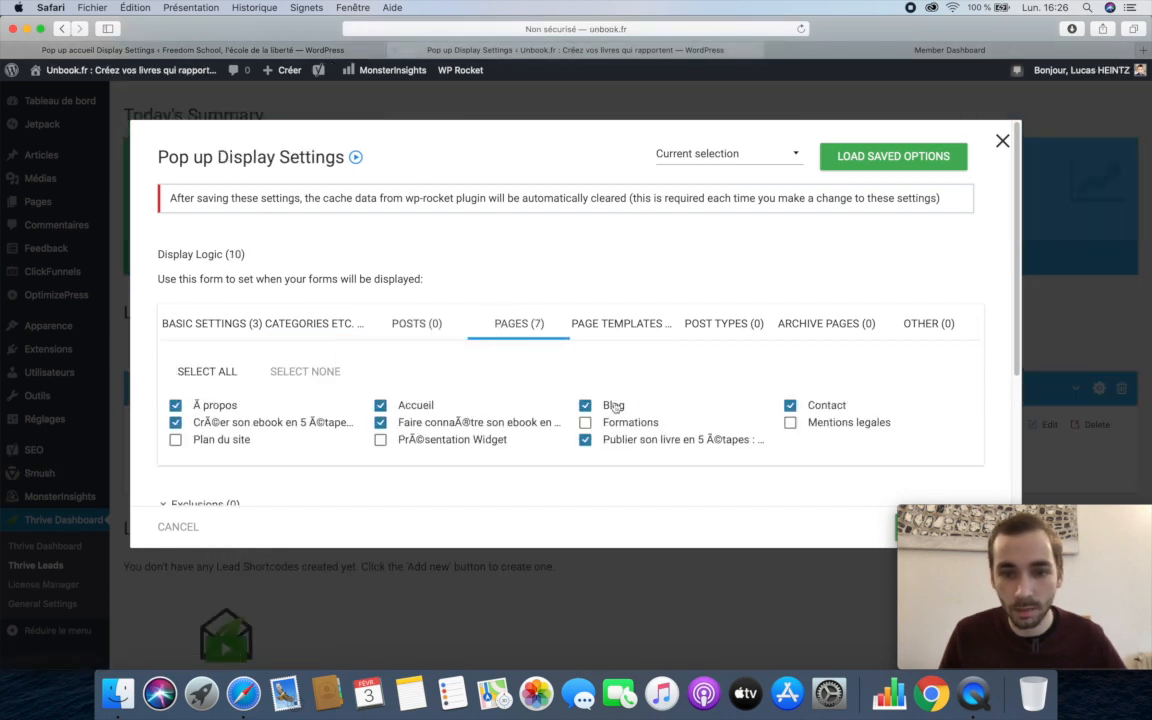
left_click(250, 51)
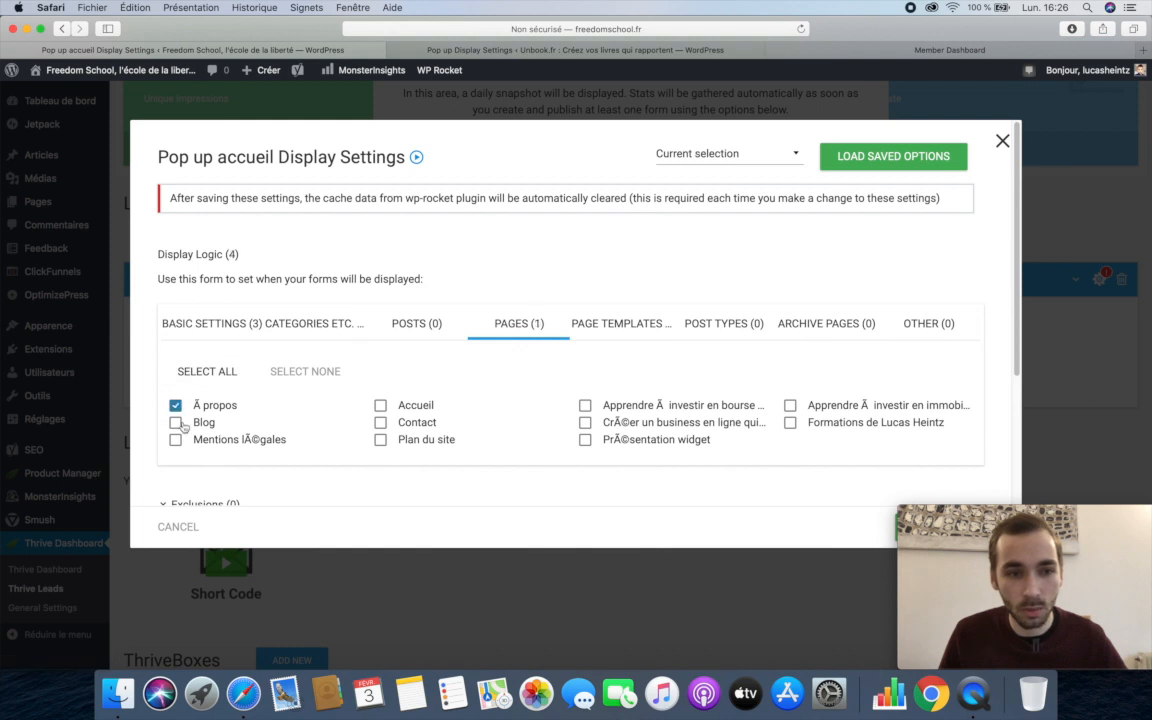
left_click(555, 49)
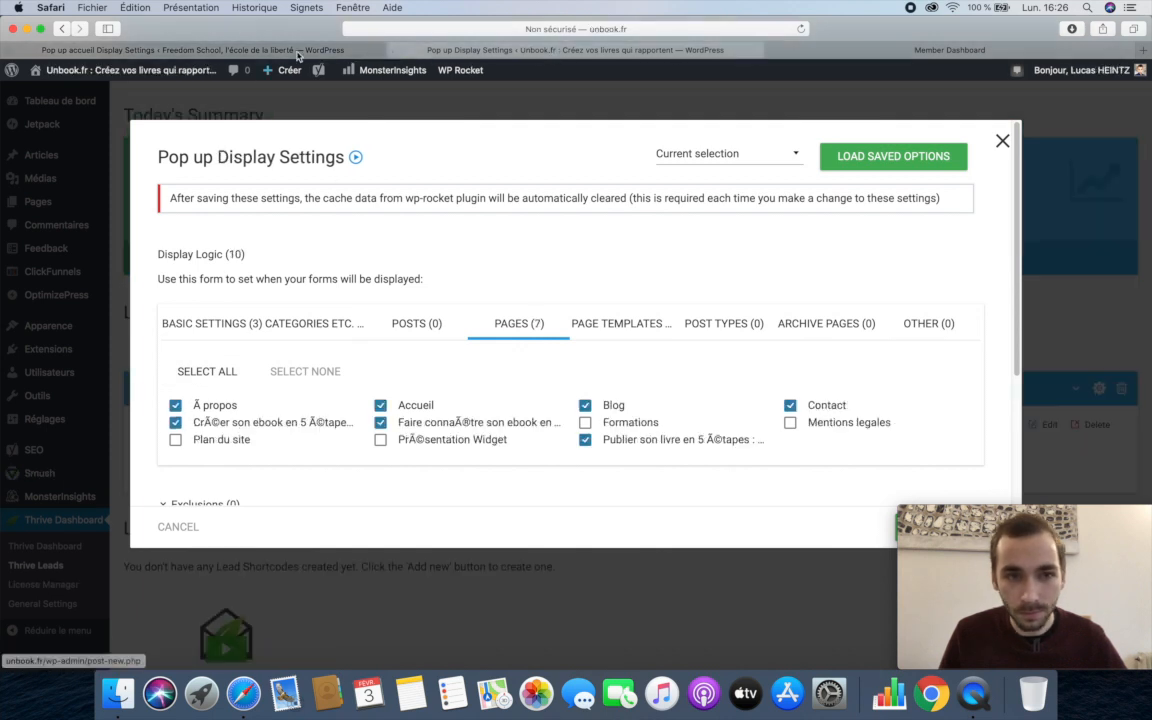
left_click(262, 50)
left_click(620, 51)
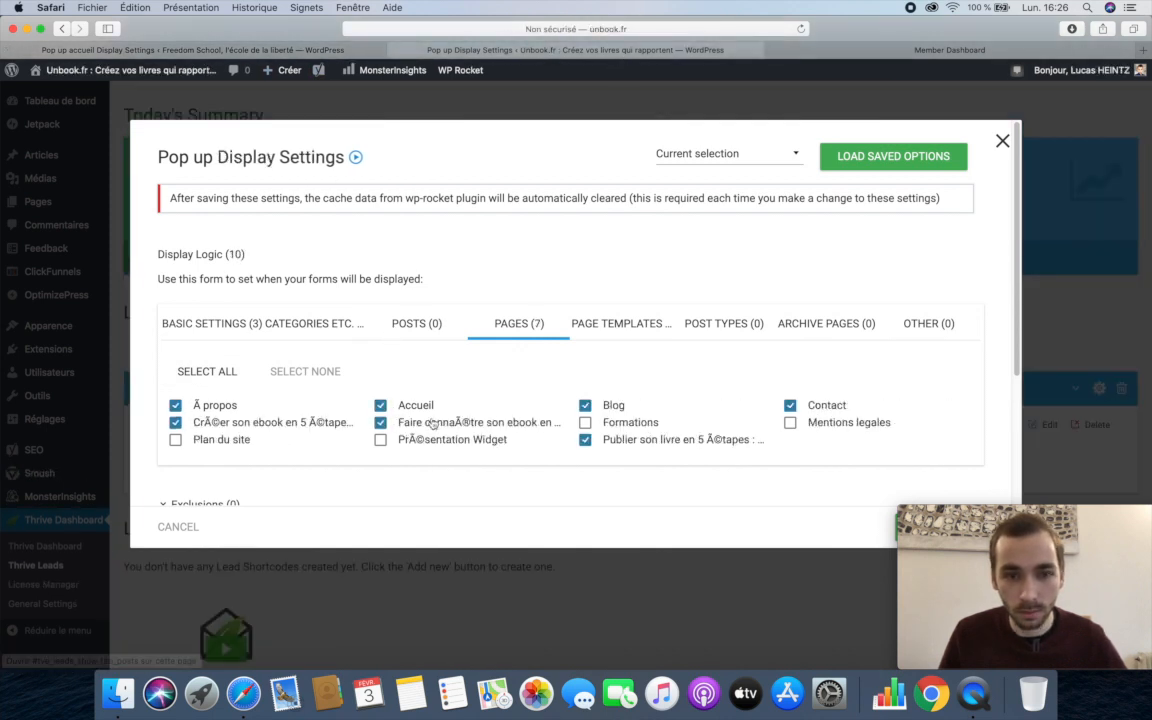
left_click(277, 50)
- Also enable the pop-up on the Contact page, the two "Apprendre à investir" pages and the "Créer un business en ligne" page
left_click(640, 406)
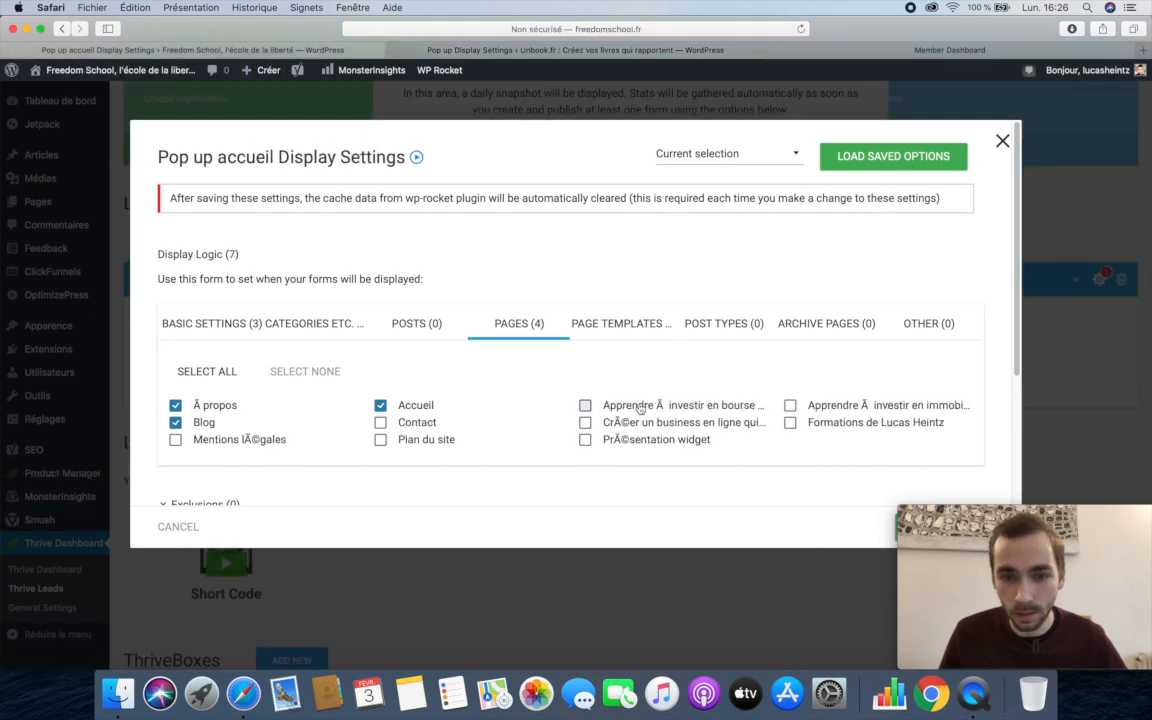
left_click(815, 406)
key("ctrl+Tab")
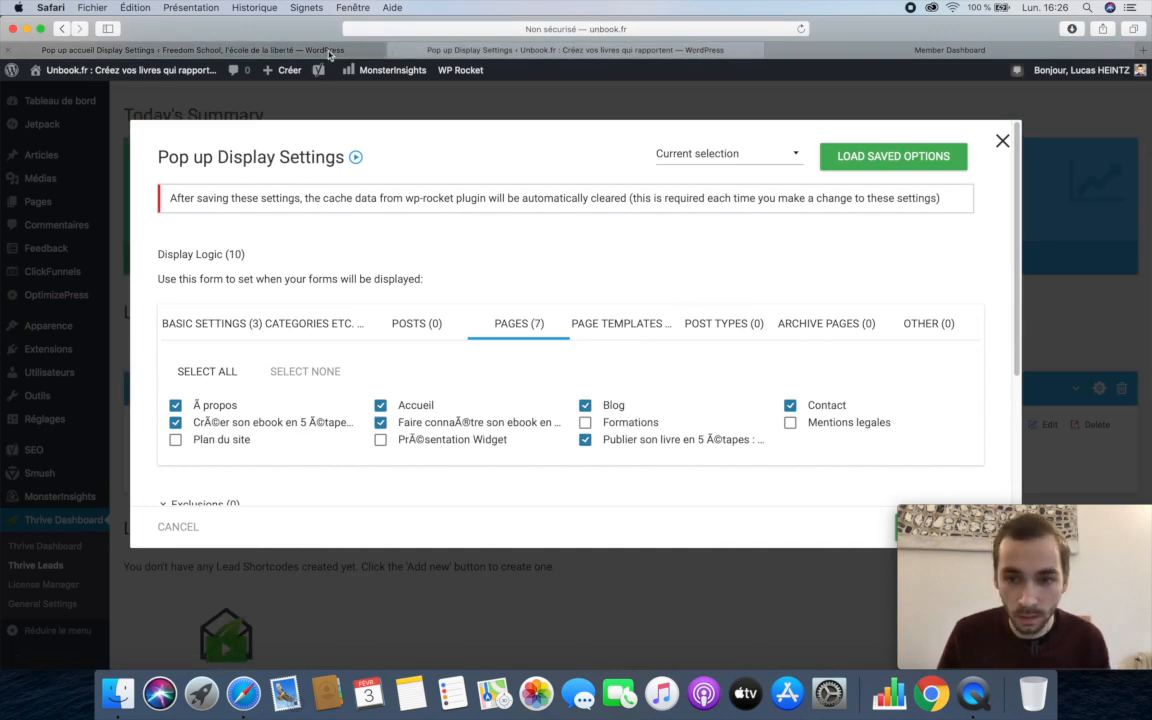
left_click(298, 49)
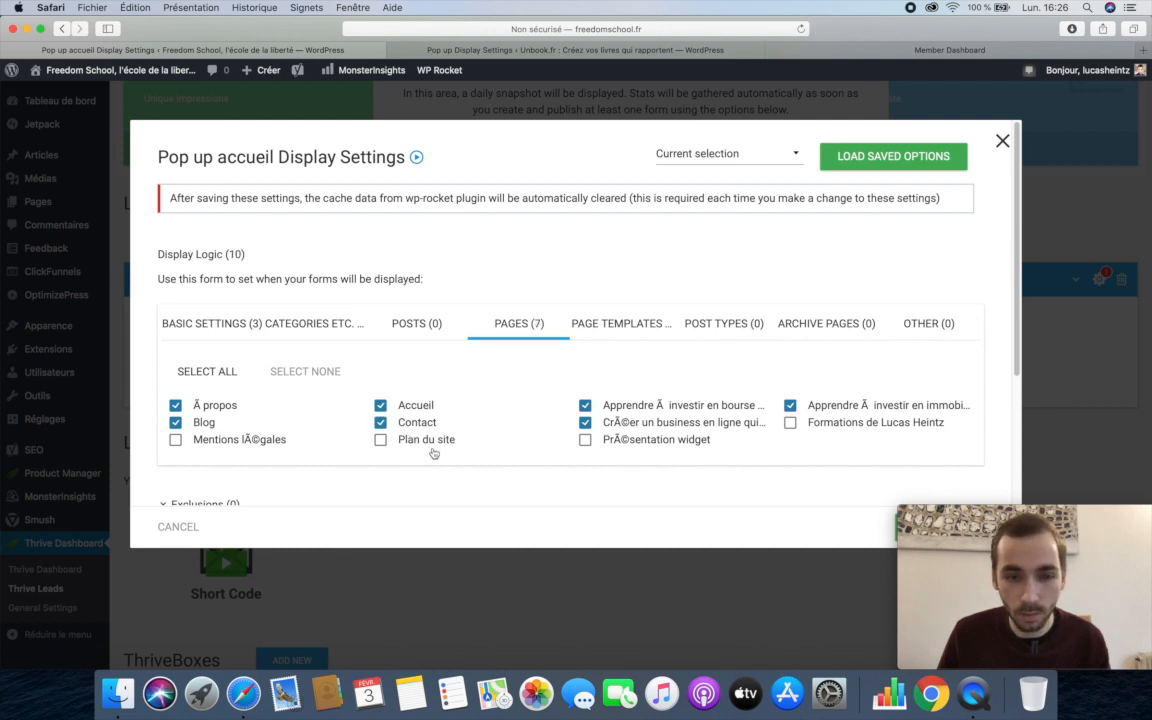
- Review the page template, post type, archive, other, basic and category display options of the "Pop up accueil" group
left_click(615, 325)
left_click(740, 339)
left_click(802, 337)
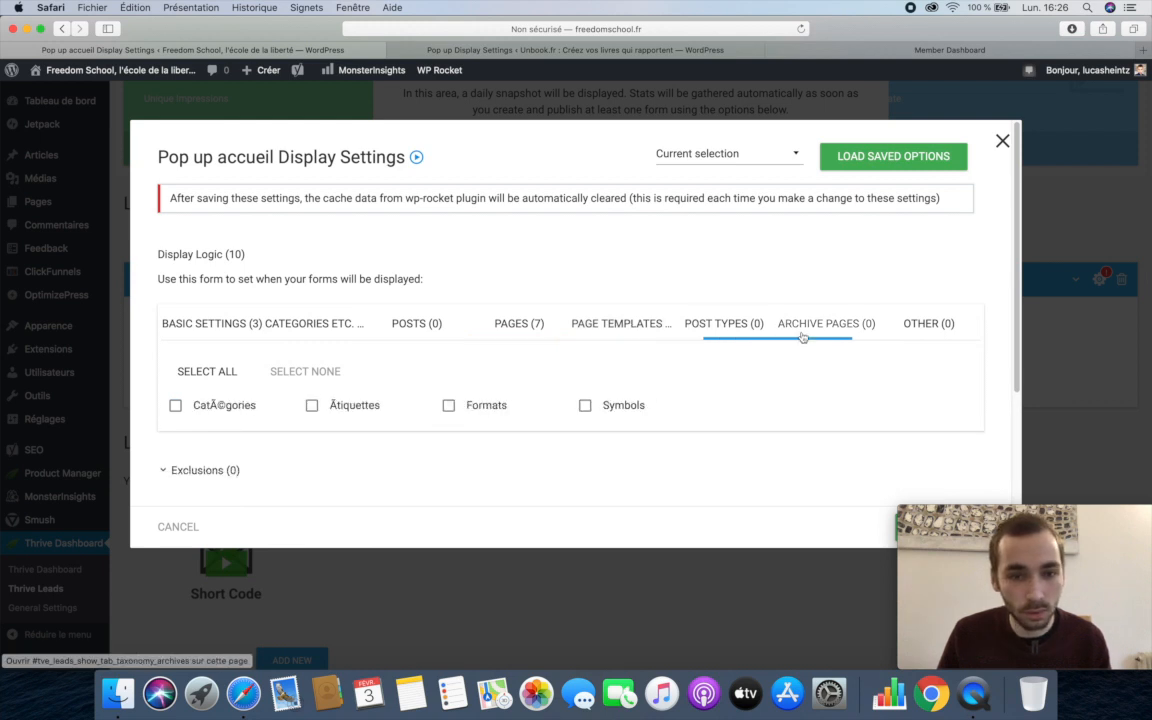
left_click(899, 325)
left_click(257, 325)
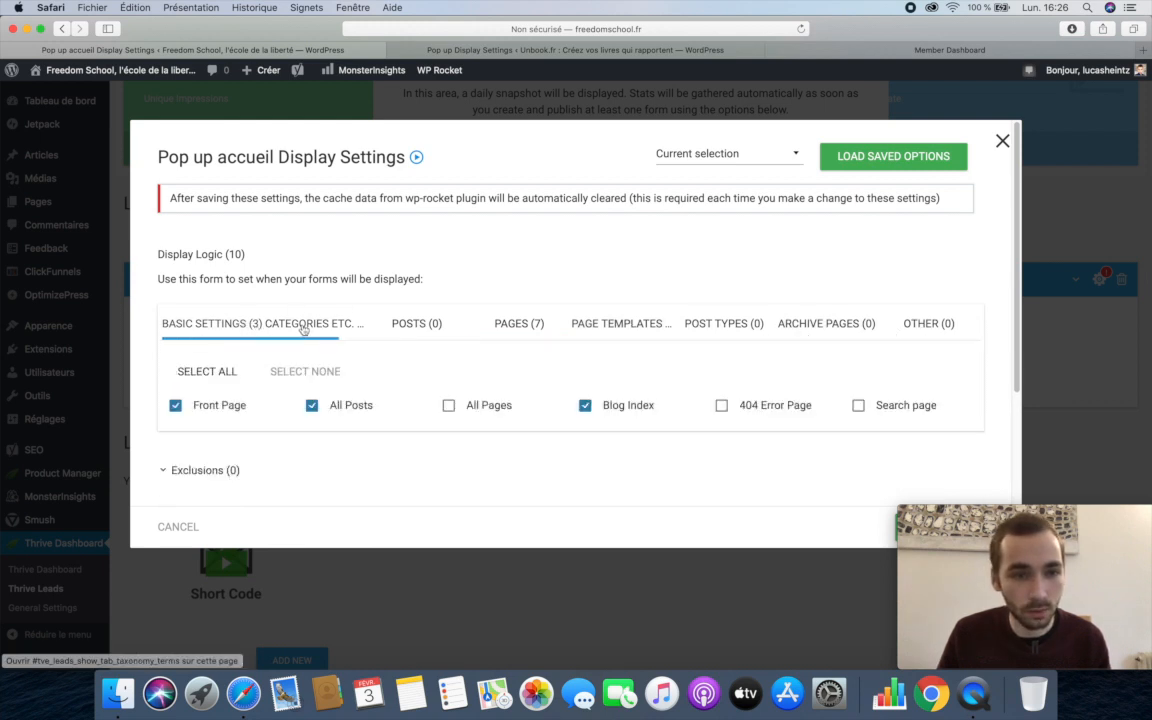
left_click(303, 325)
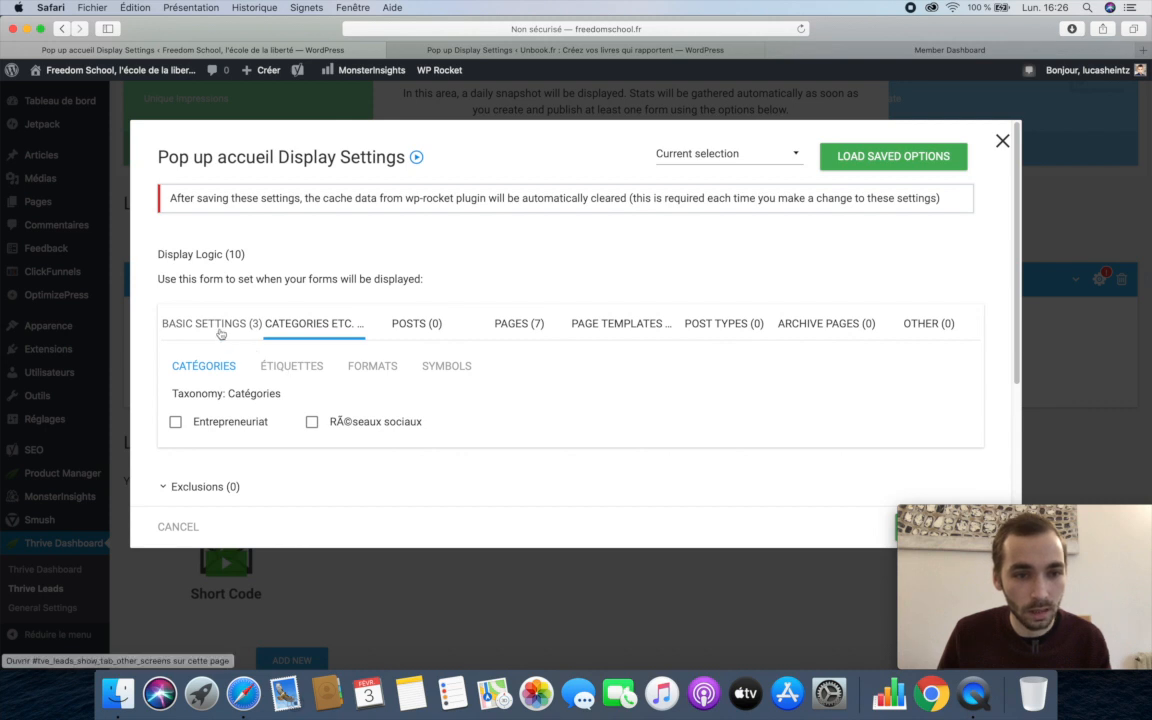
left_click(221, 333)
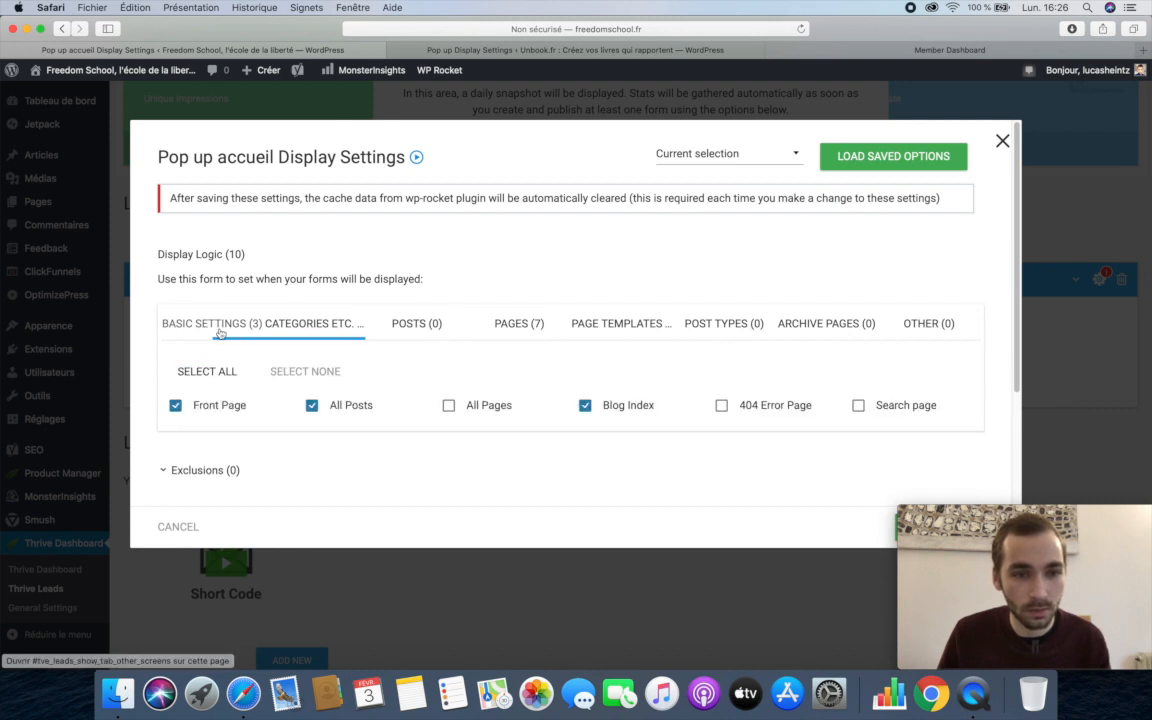
left_click(902, 162)
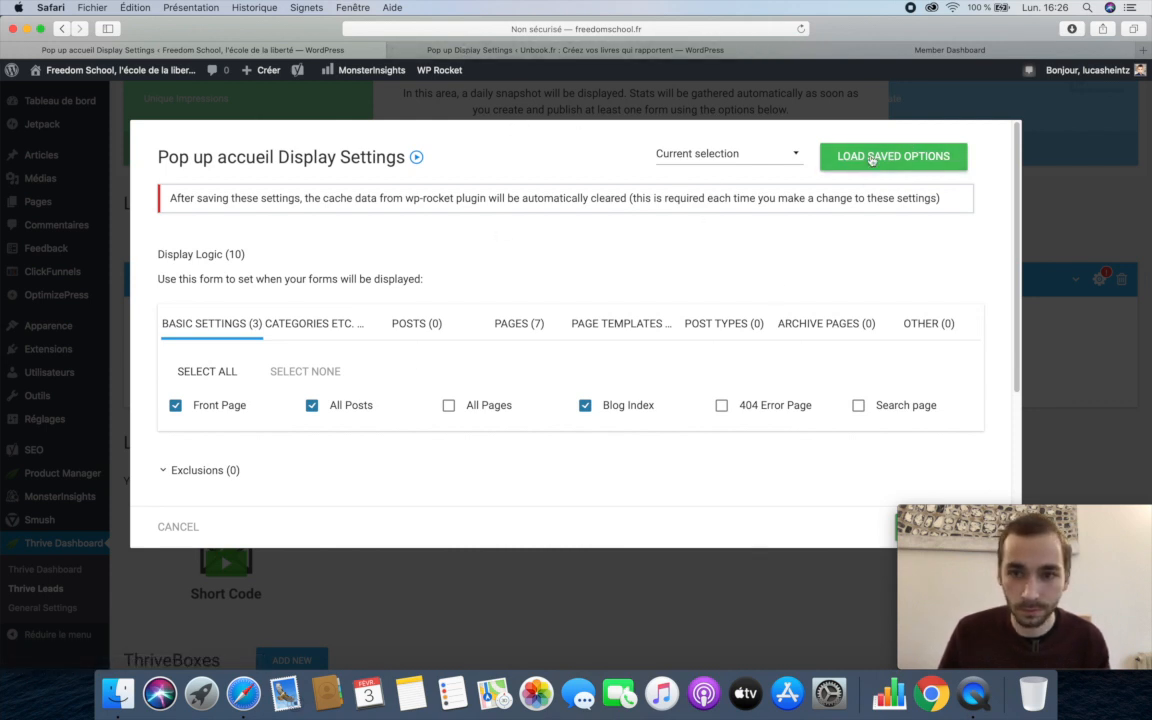
- Move the webcam preview aside and save the display settings of the "Pop up accueil" group
scroll(821, 272, "down", 1)
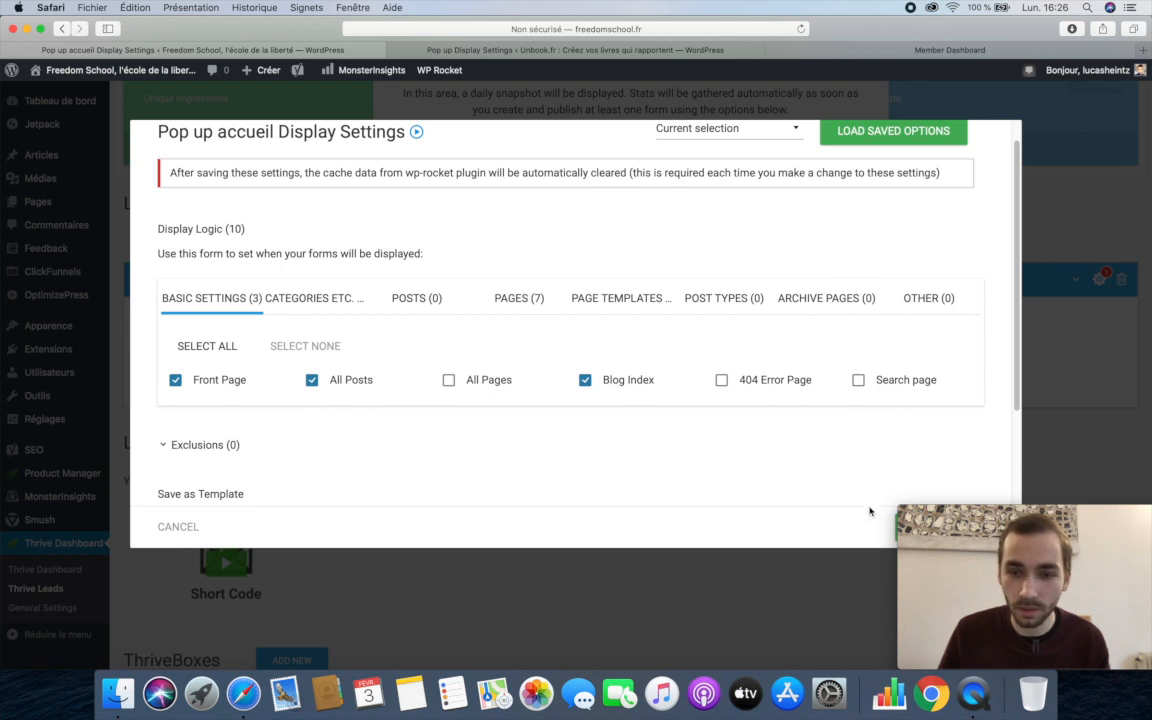
left_click_drag(926, 524, 981, 524)
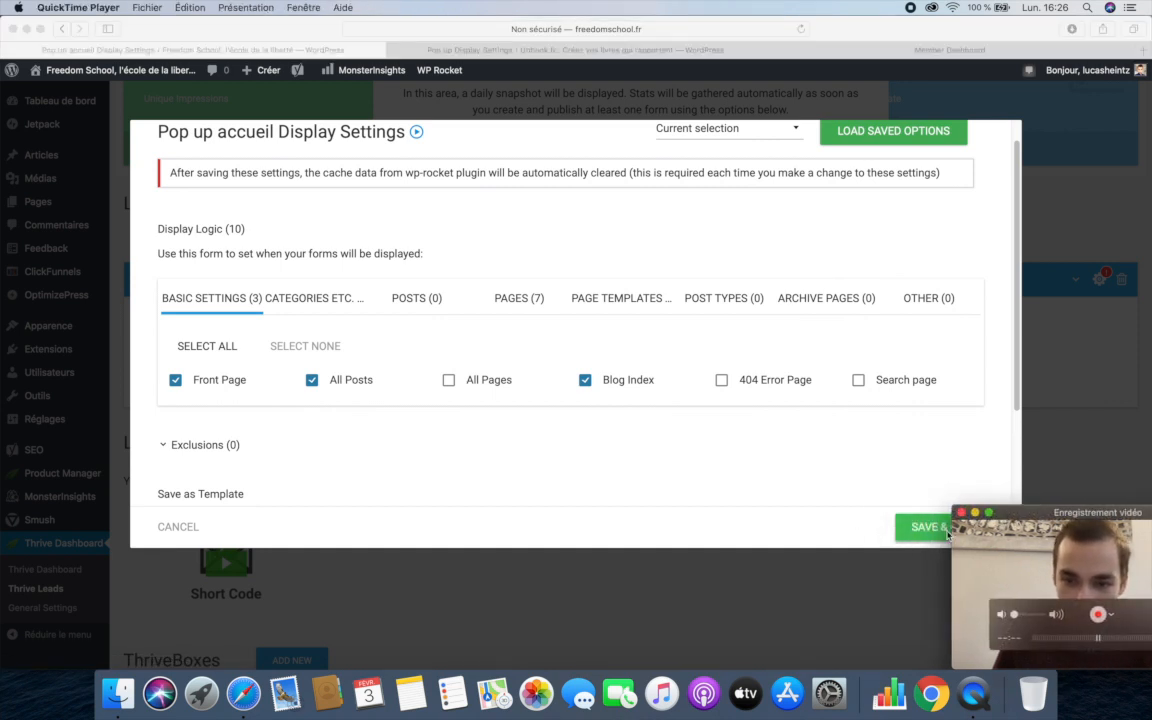
left_click(921, 533)
left_click(921, 533)
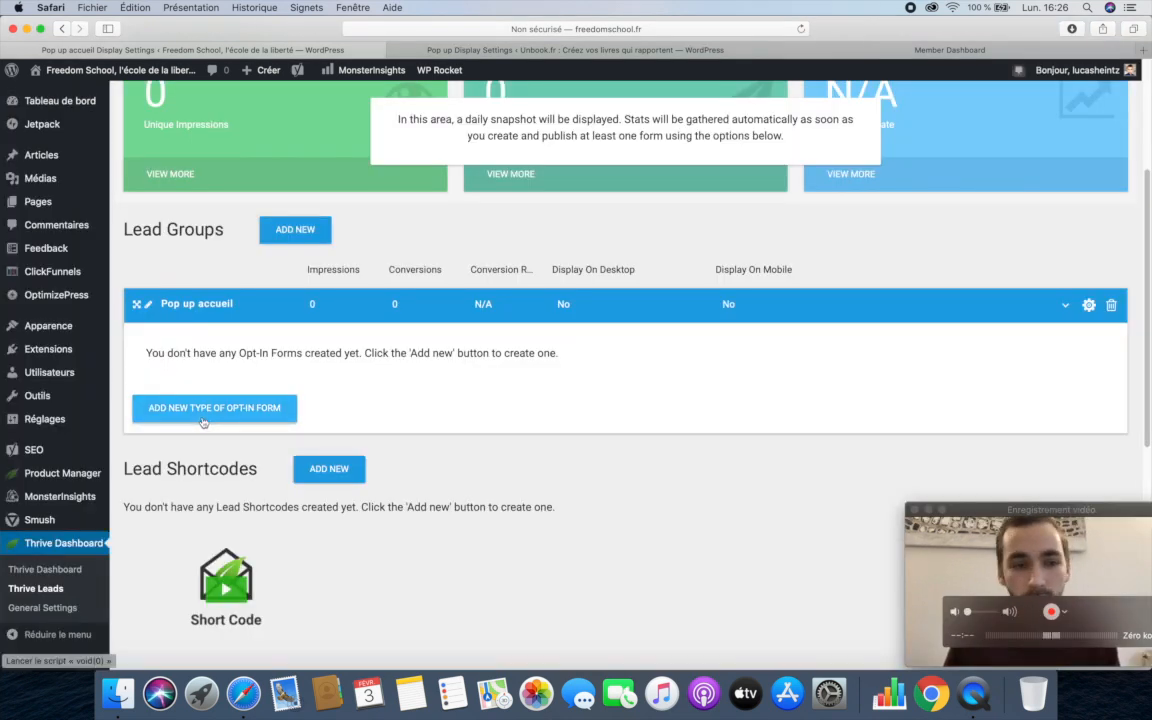
- Add a Lightbox opt-in form type to the "Pop up accueil" group and create a form in it named "Pop up accueil"
left_click(199, 412)
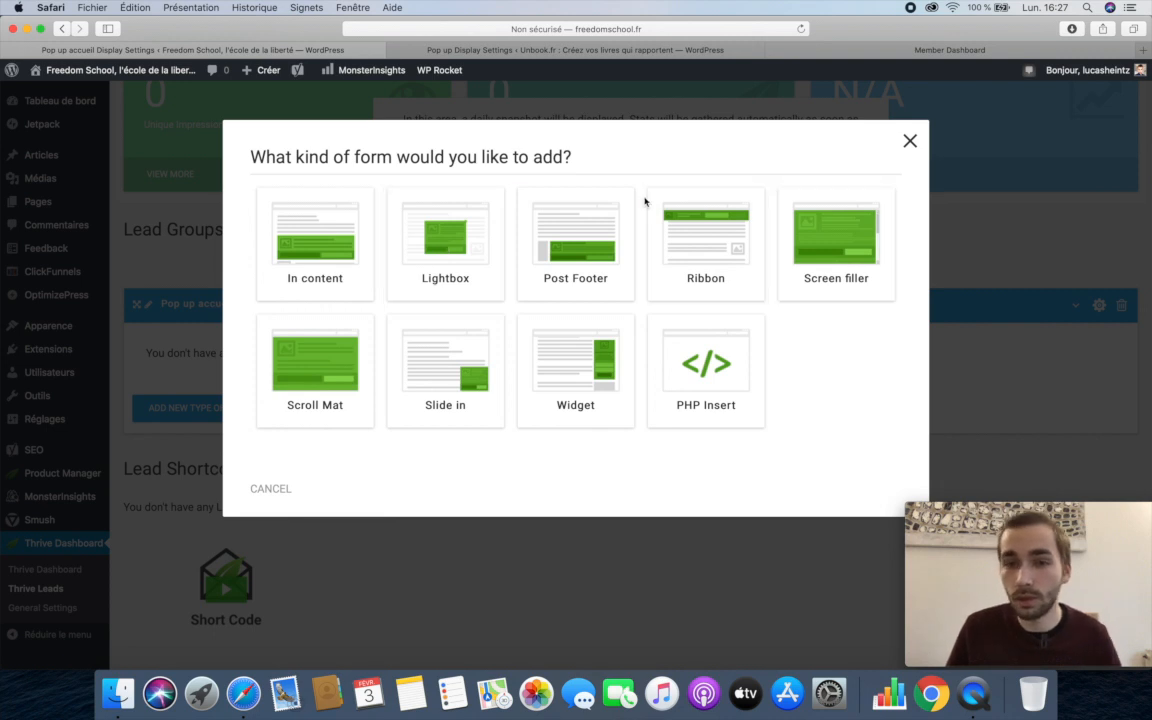
left_click(468, 237)
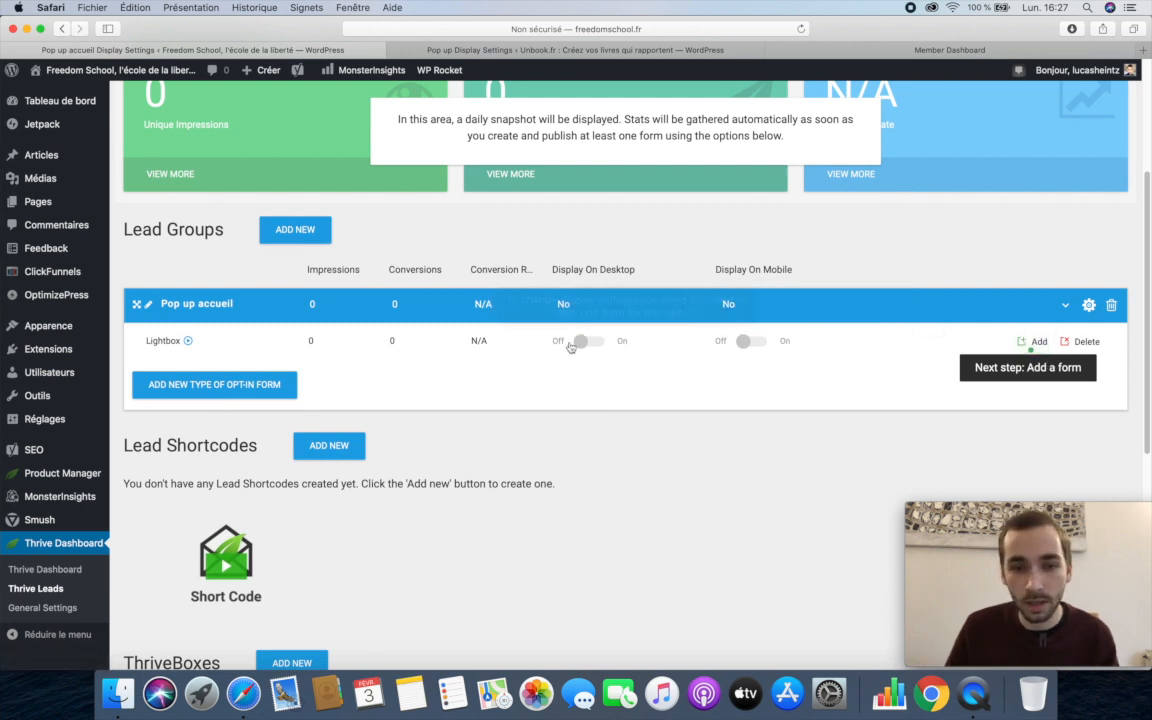
left_click(1035, 344)
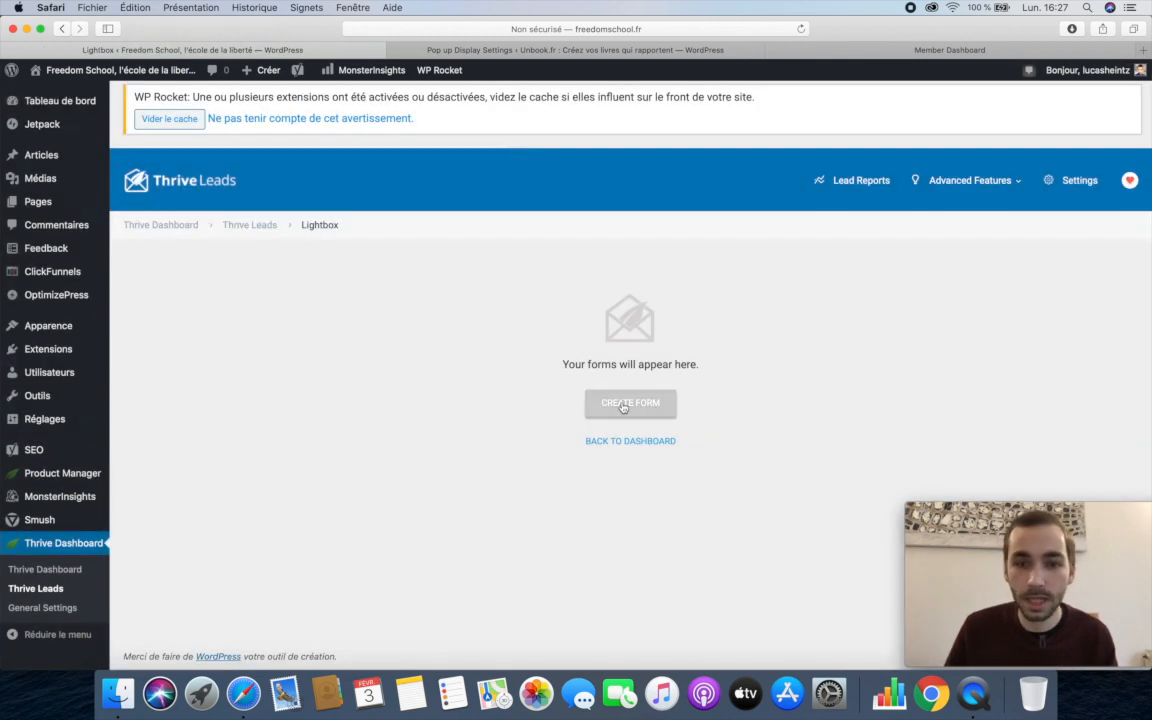
left_click(626, 403)
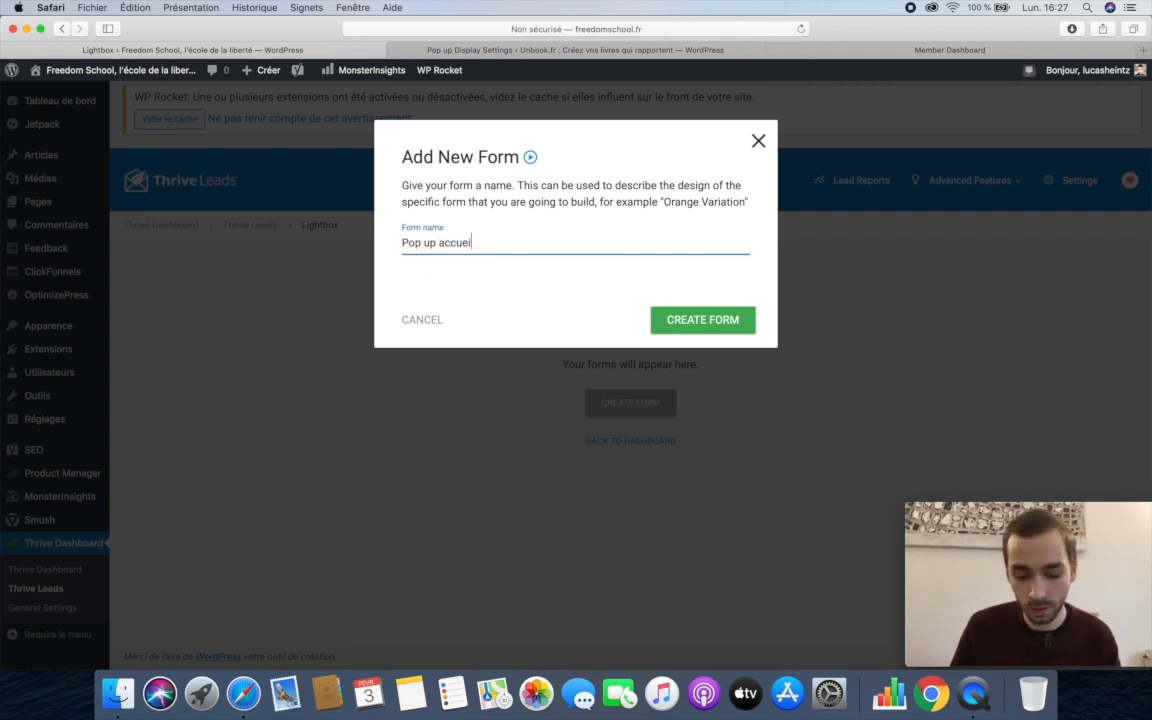
left_click(685, 322)
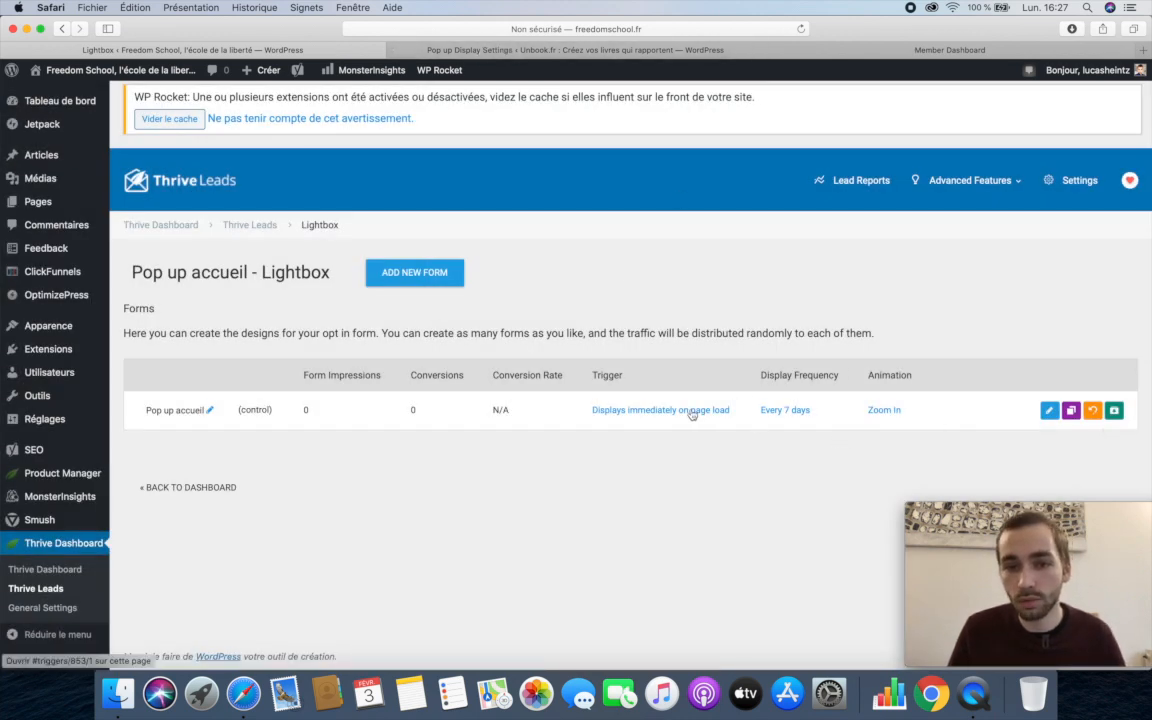
- Set the form's trigger to show after a certain period of time, 3 seconds after page load, and save it
left_click(685, 412)
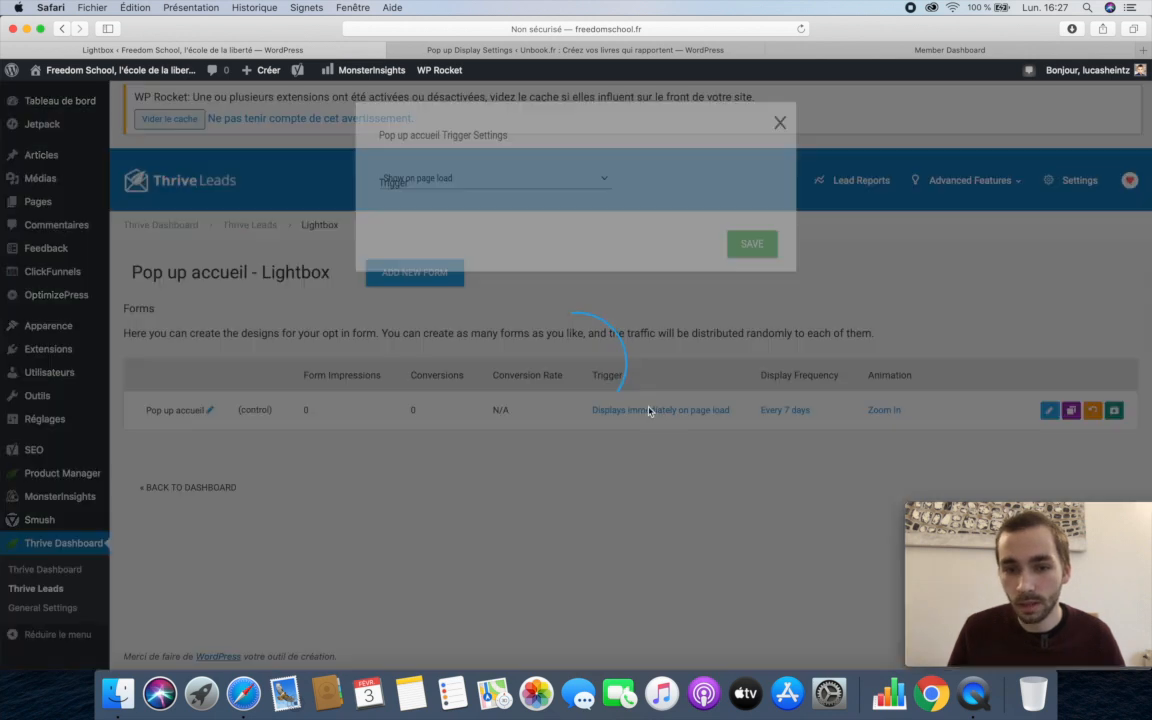
left_click(487, 205)
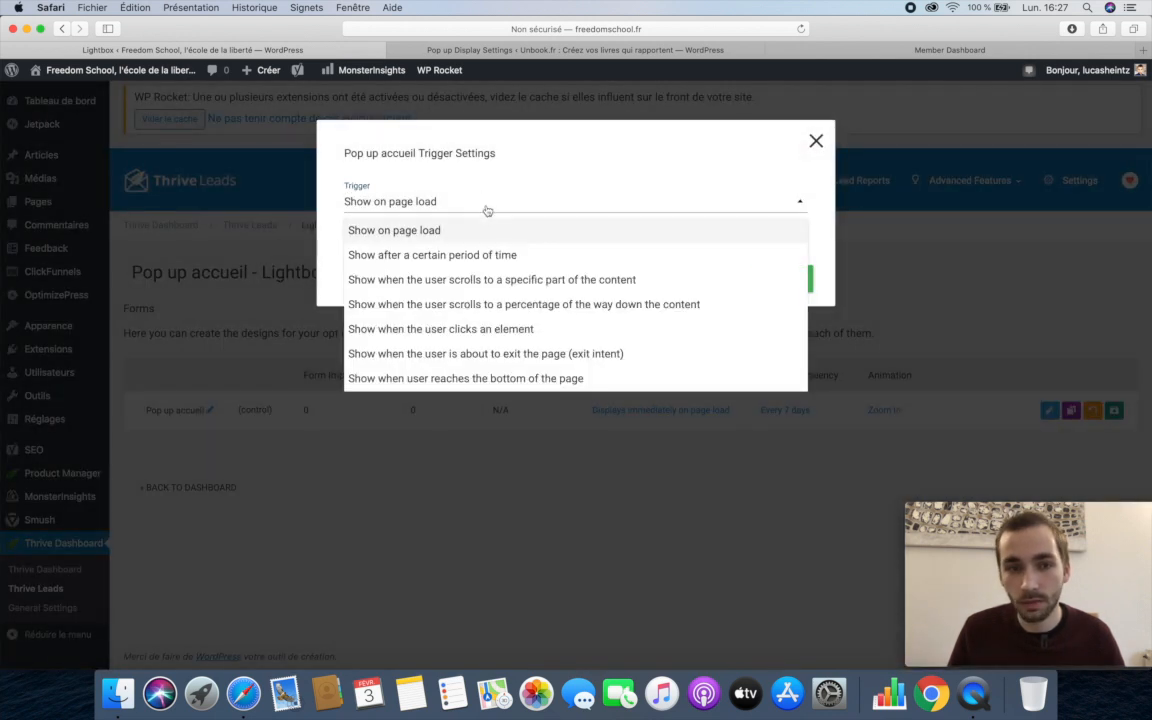
left_click(515, 258)
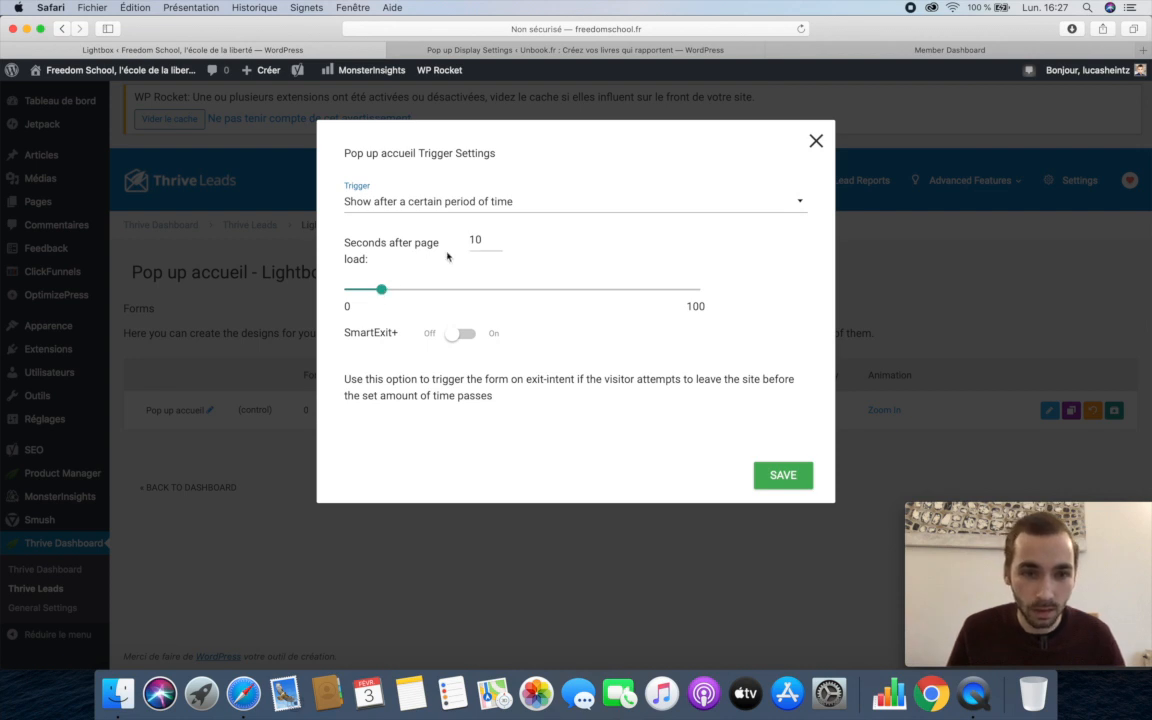
left_click_drag(368, 300, 354, 294)
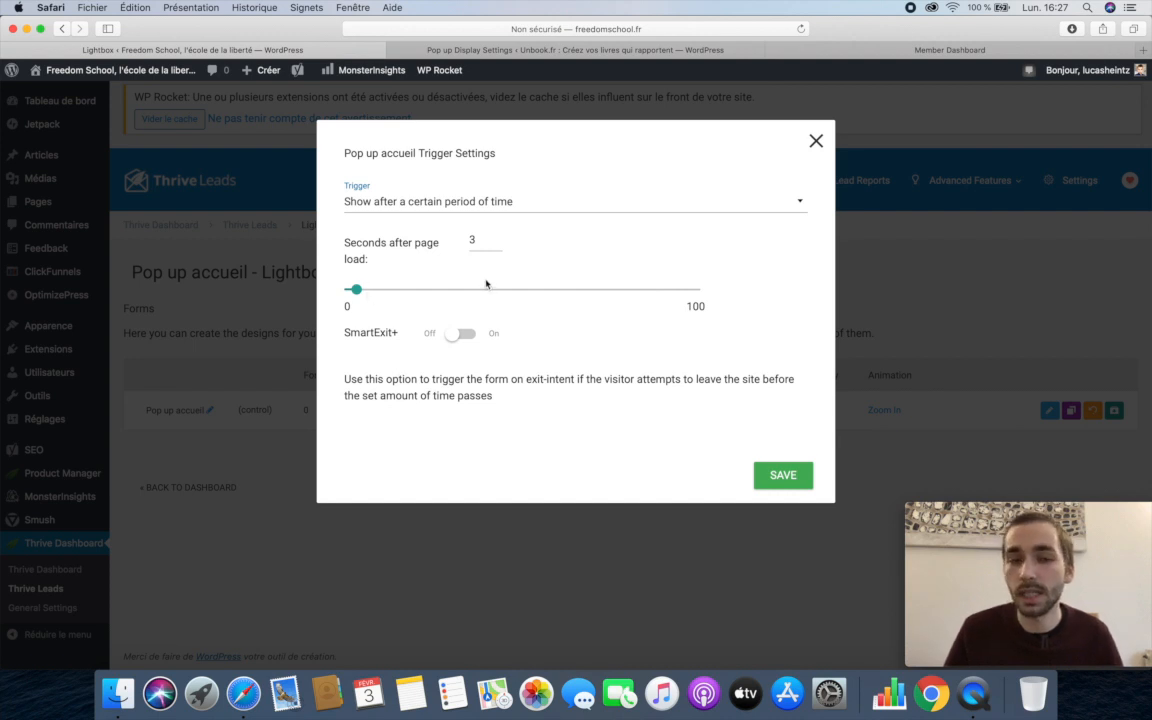
left_click(765, 480)
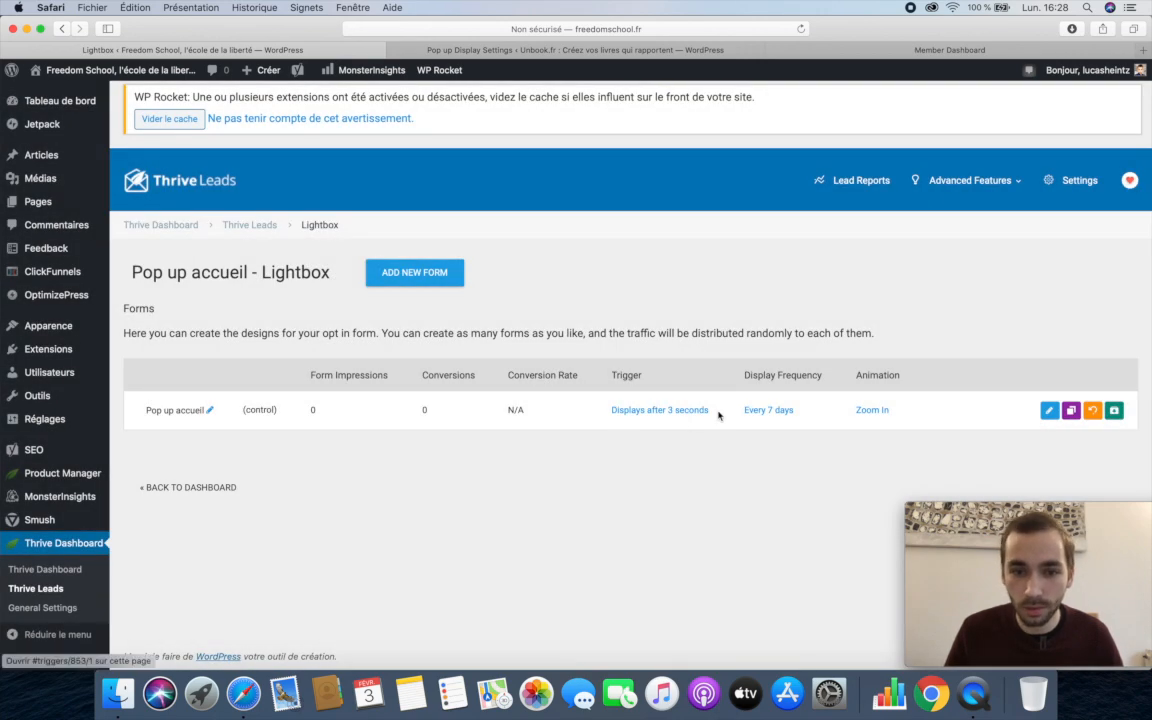
- Review the form's trigger settings including SmartExit+, and set its display frequency to 0 days so it shows all the time
left_click(685, 412)
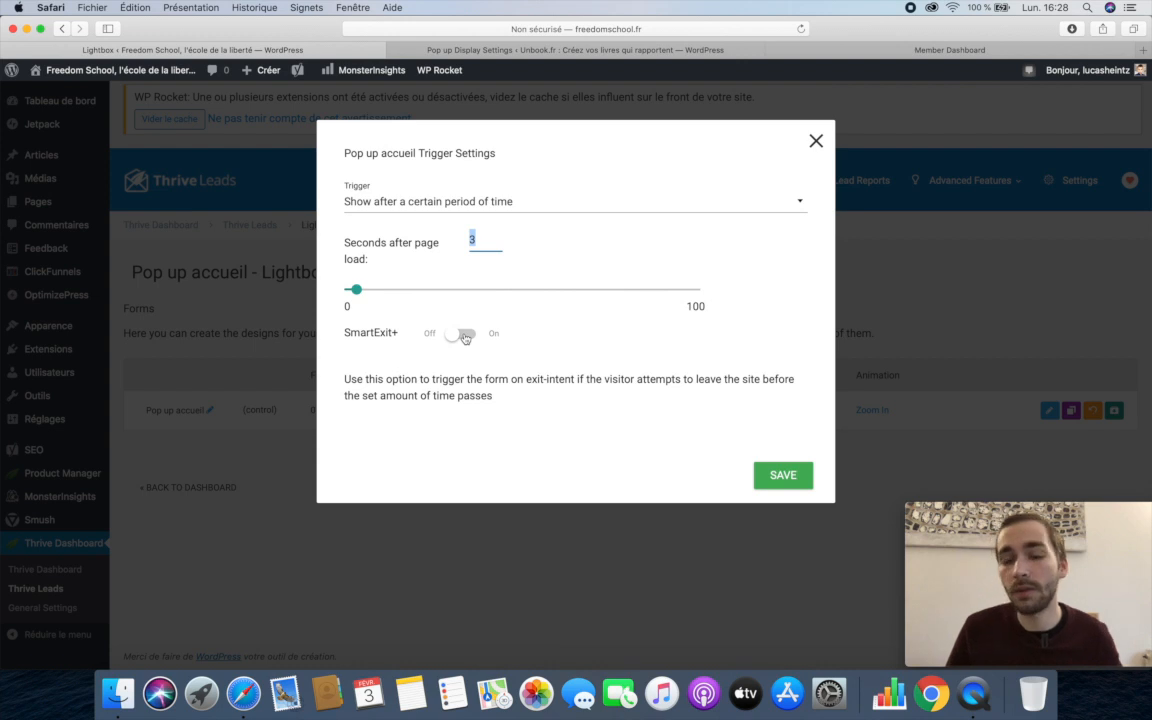
left_click(816, 141)
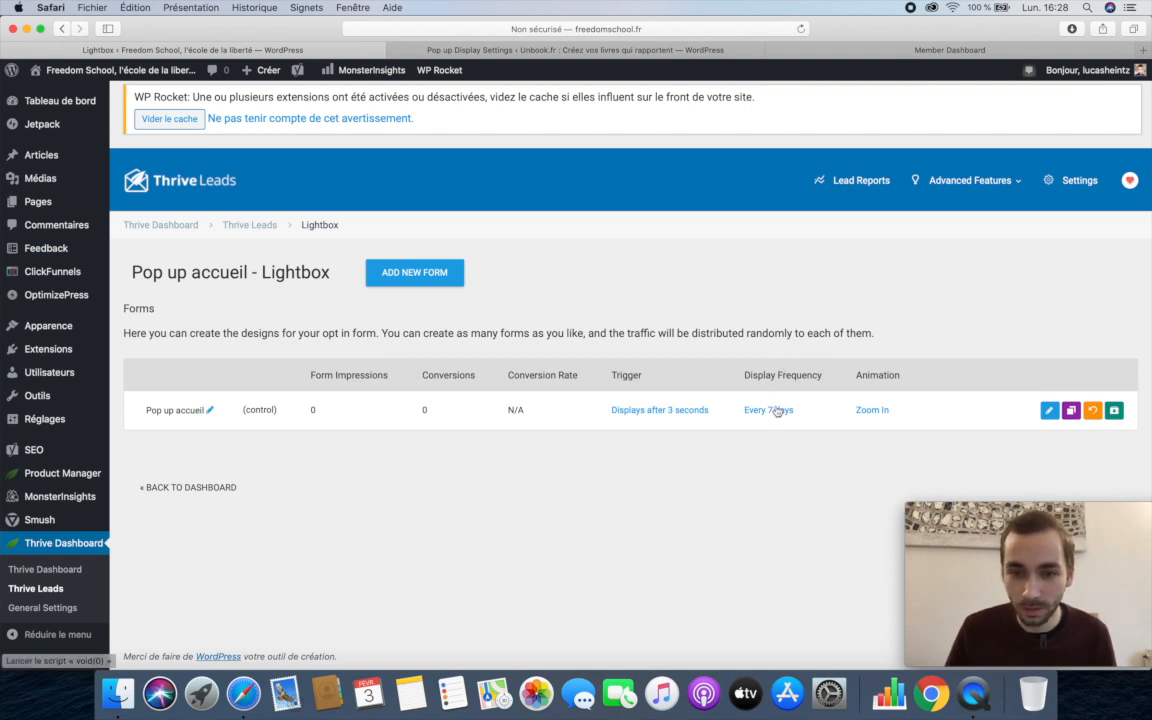
left_click(775, 410)
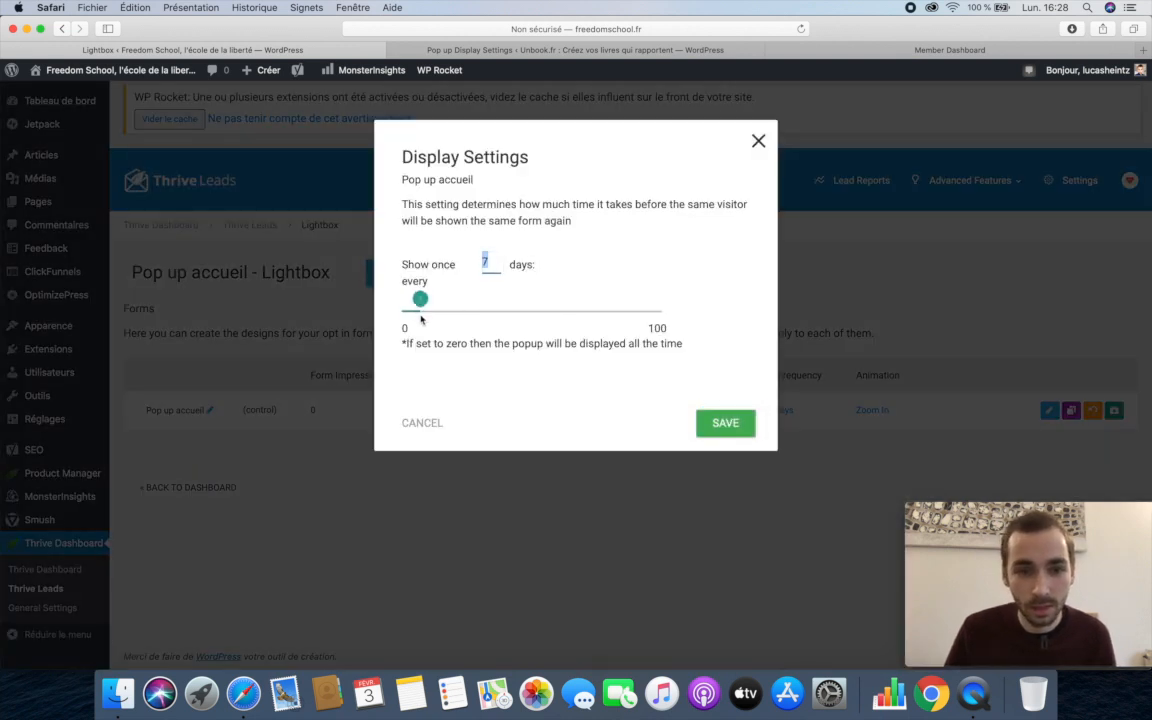
left_click(725, 423)
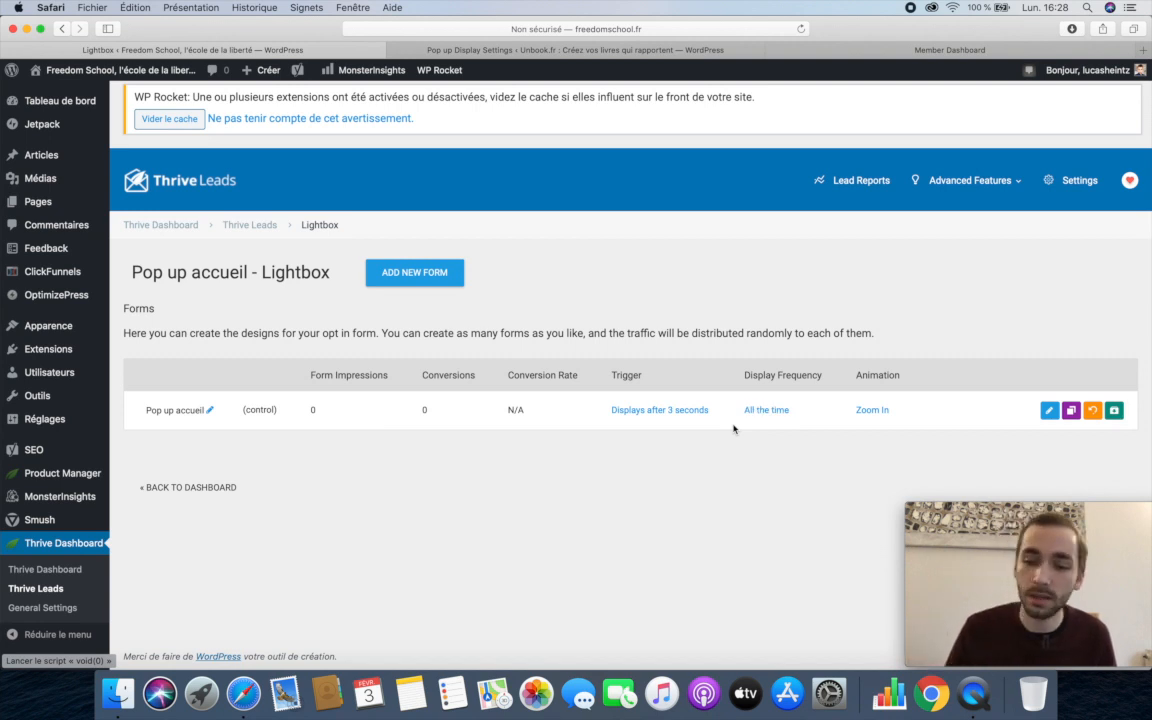
- Review the animation settings of the "Pop up accueil" form and close them without changing the animation
left_click(881, 411)
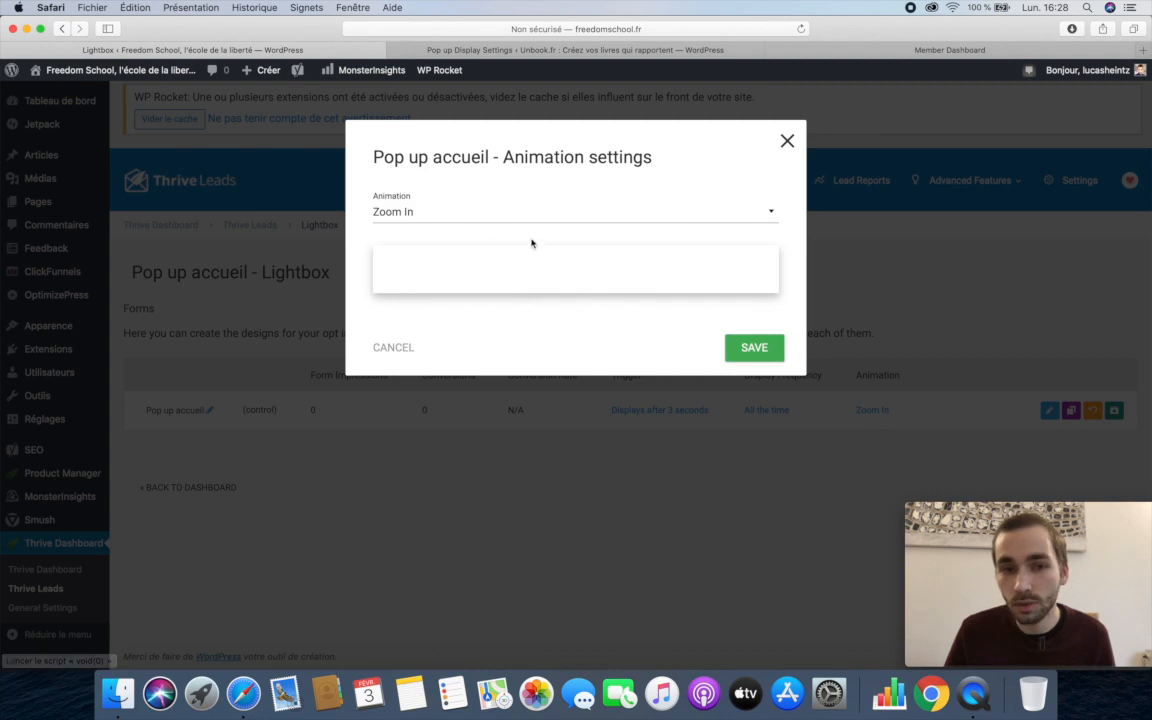
left_click(706, 214)
left_click(874, 267)
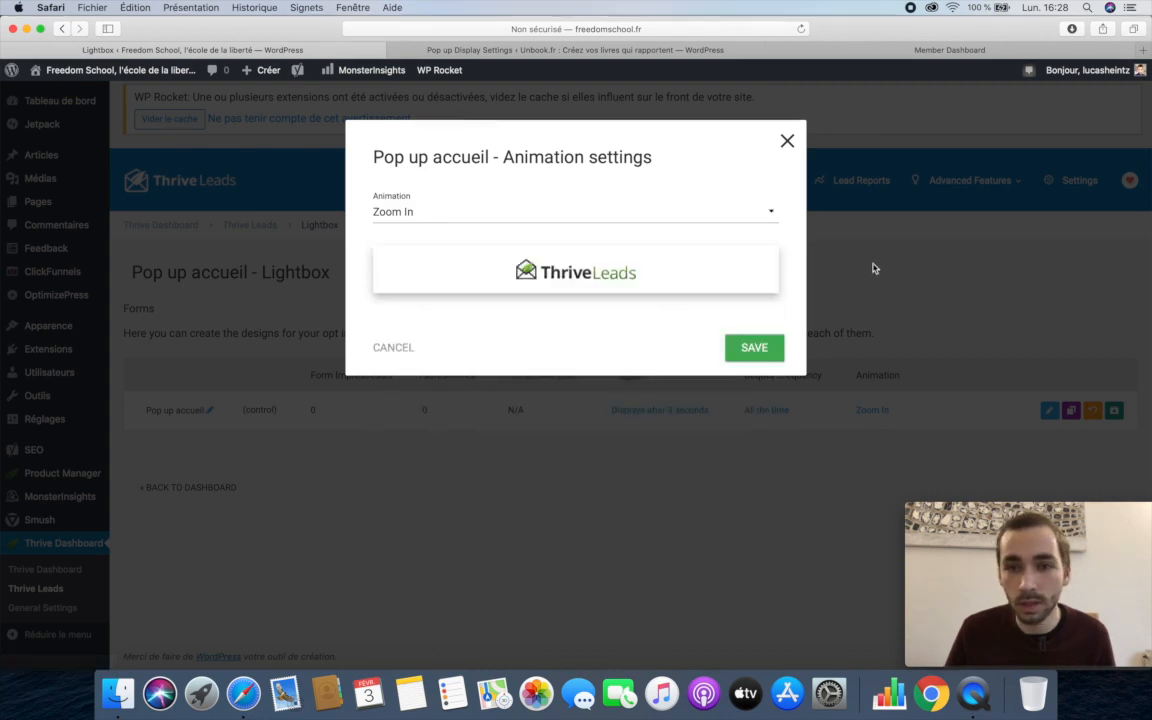
left_click(876, 269)
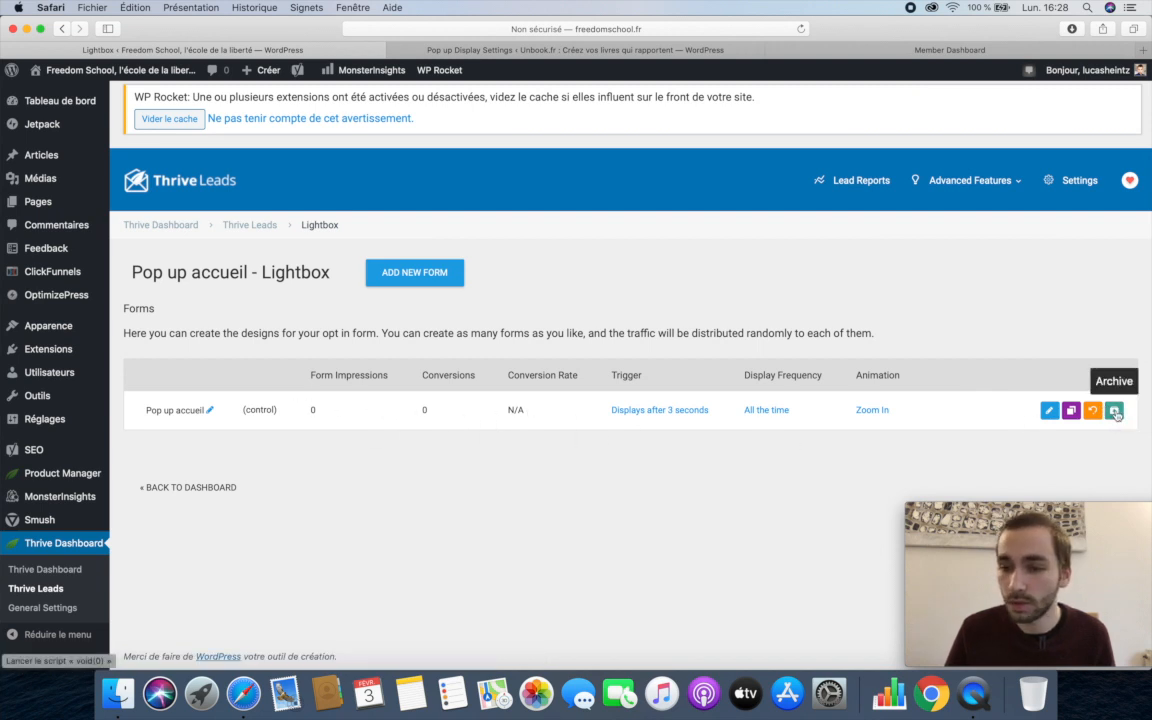
- Open the form's design editor and browse the whole gallery of opt-in templates for a suitable lightbox layout
left_click(1050, 411)
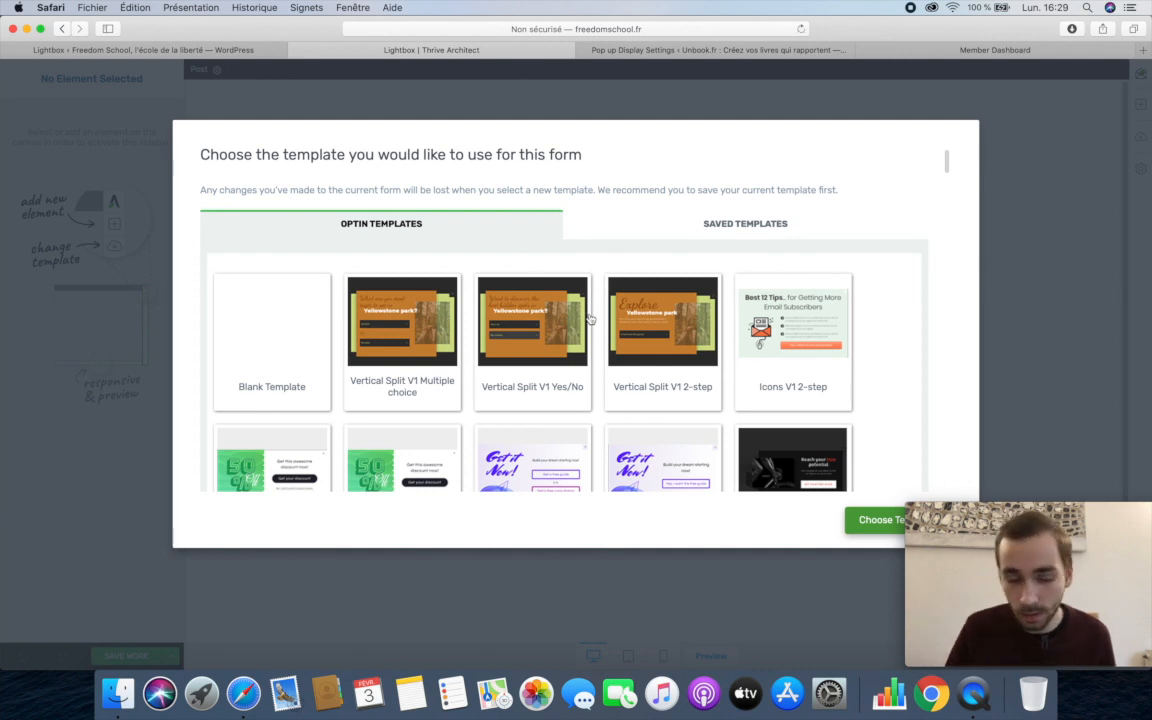
scroll(584, 368, "down", 5)
scroll(584, 372, "down", 10)
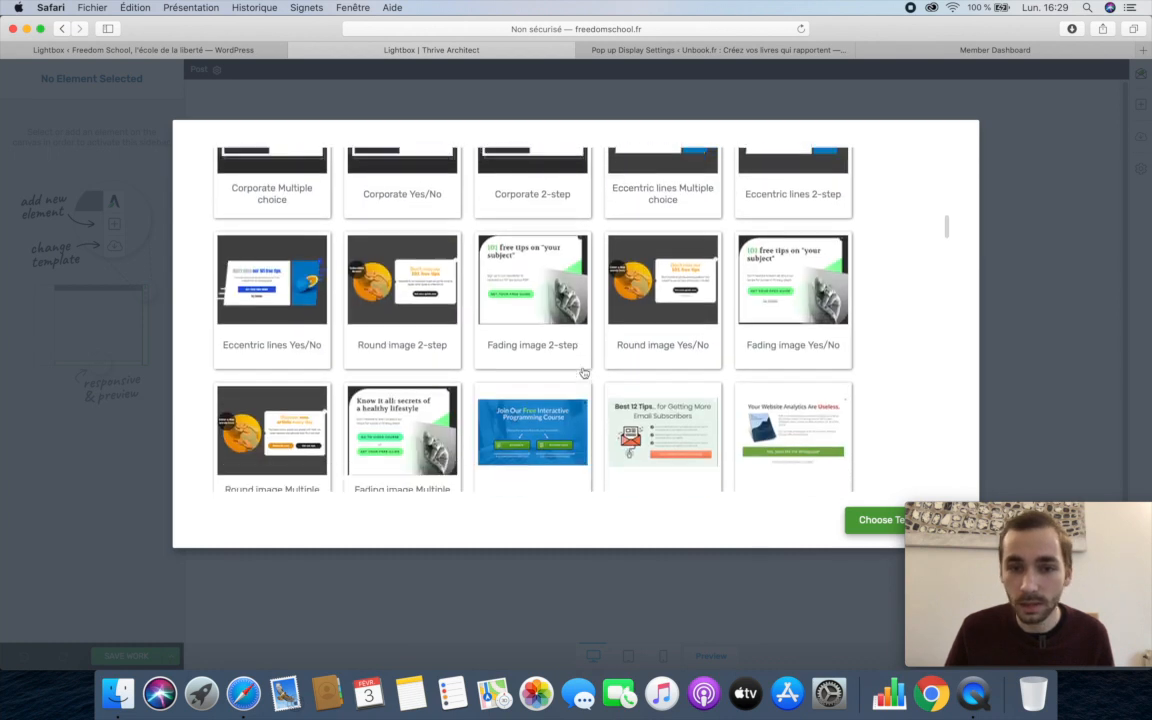
scroll(584, 372, "down", 3)
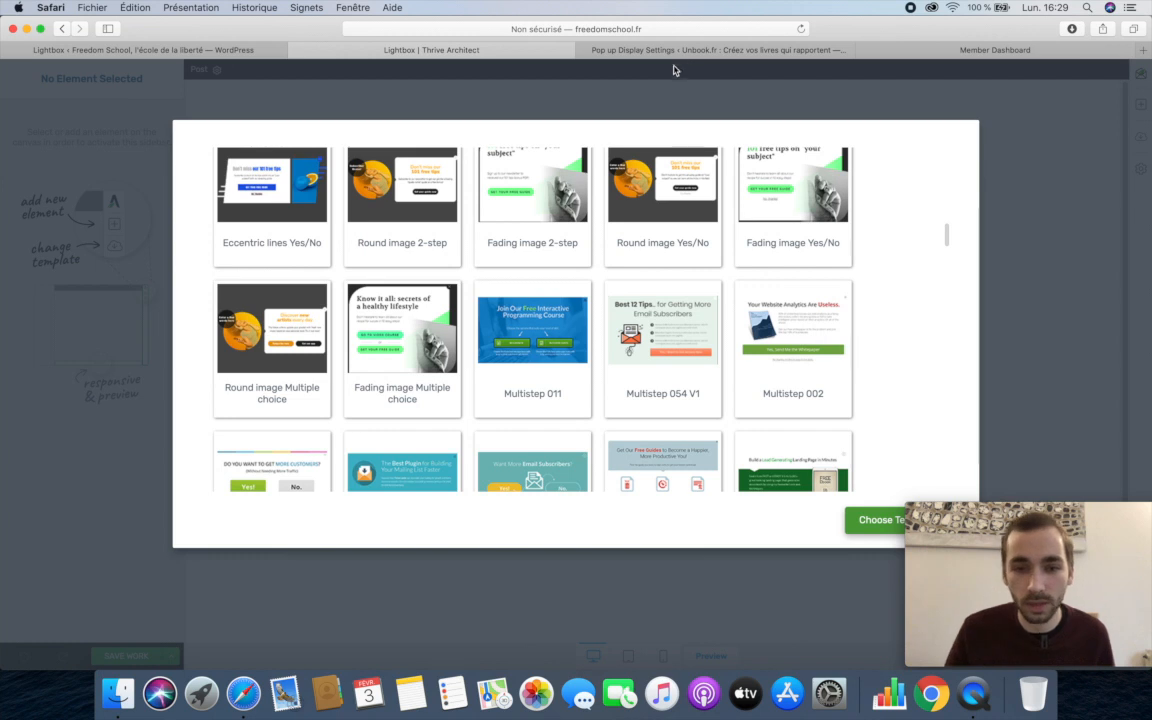
scroll(507, 321, "down", 3)
scroll(507, 321, "down", 3)
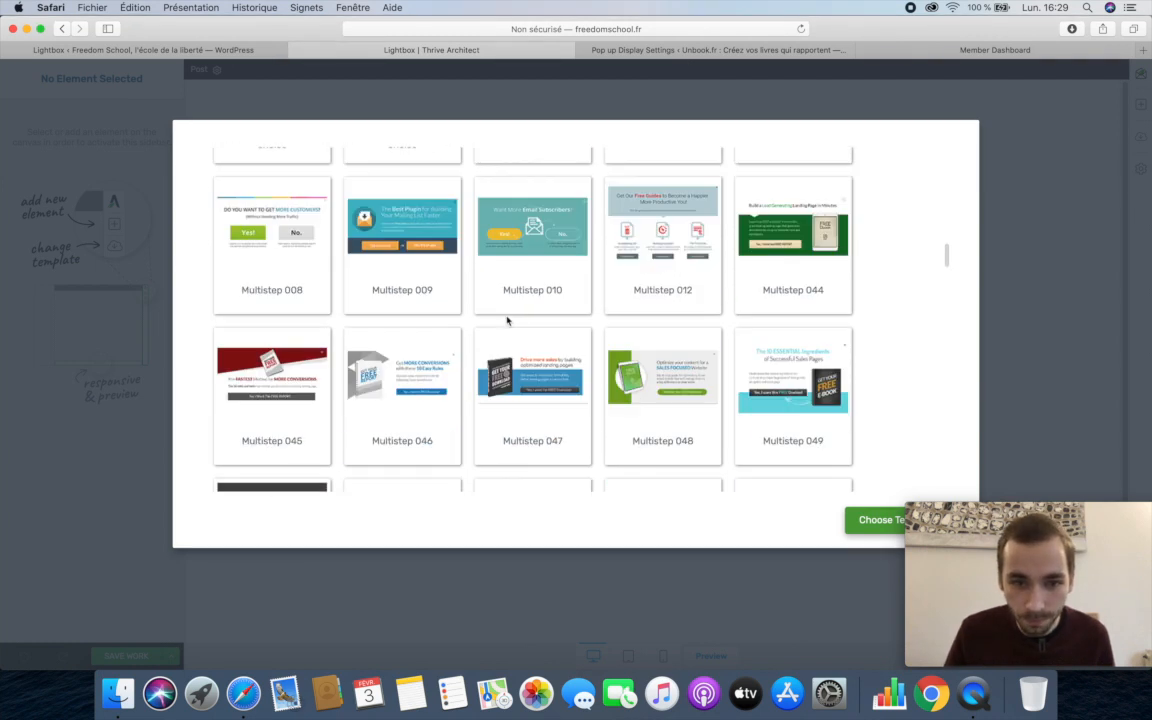
scroll(526, 361, "down", 5)
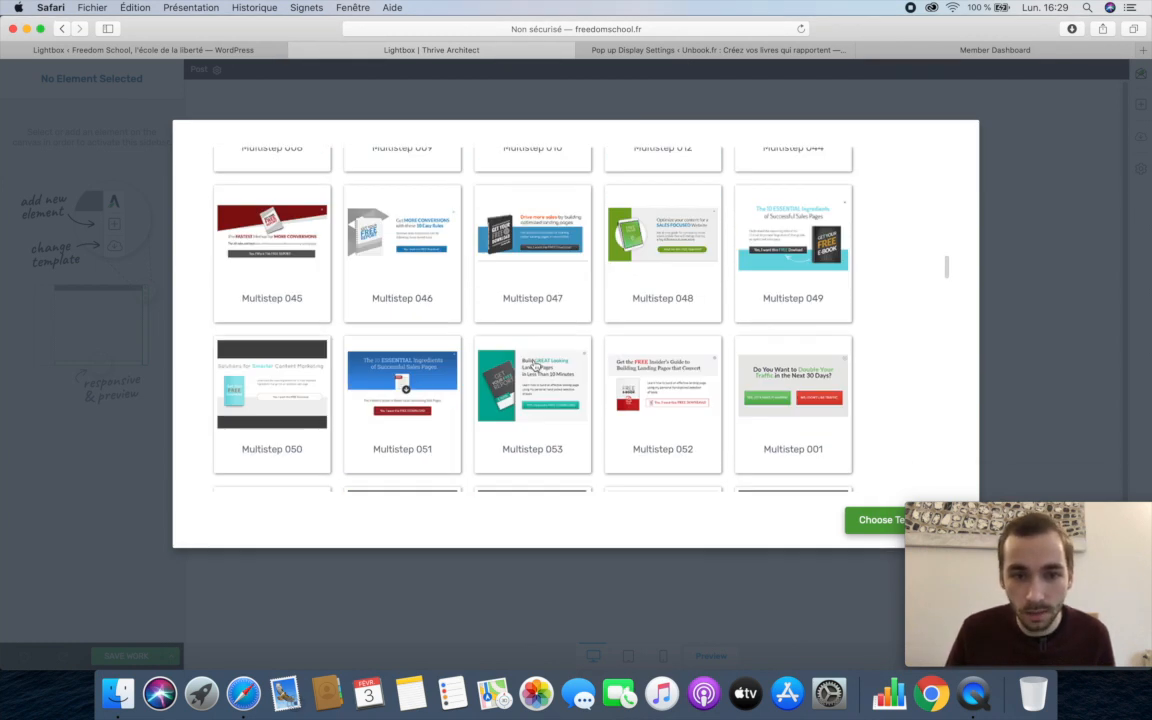
scroll(526, 361, "down", 1)
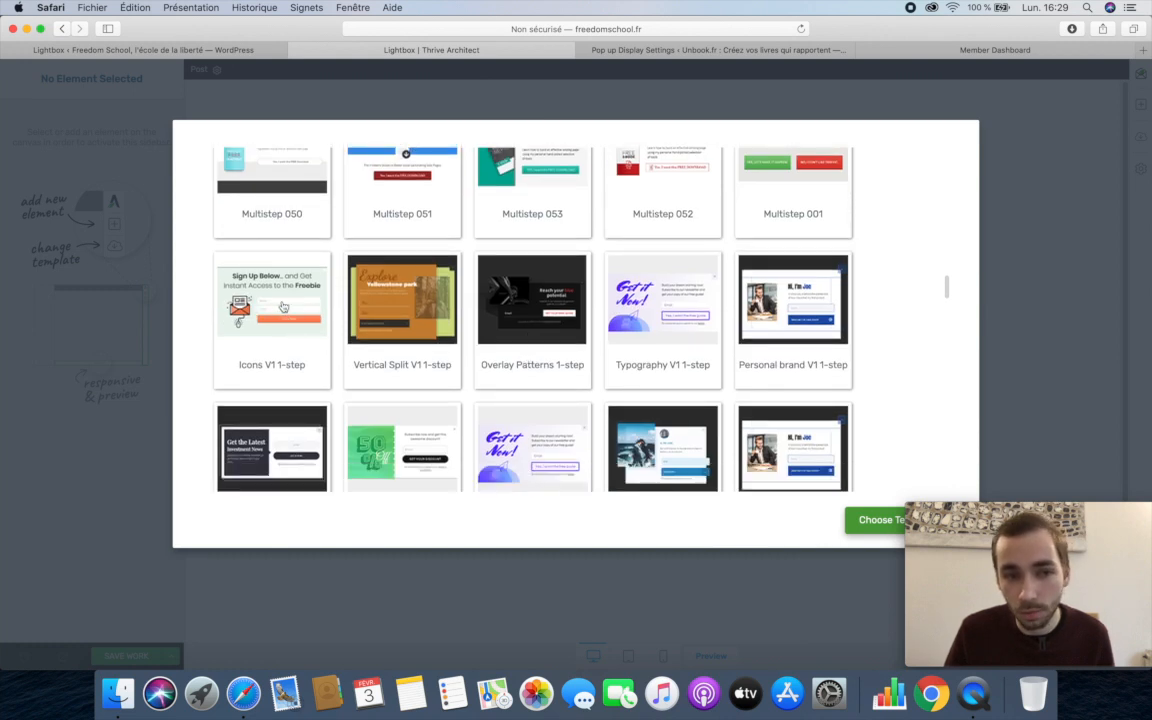
scroll(512, 331, "down", 5)
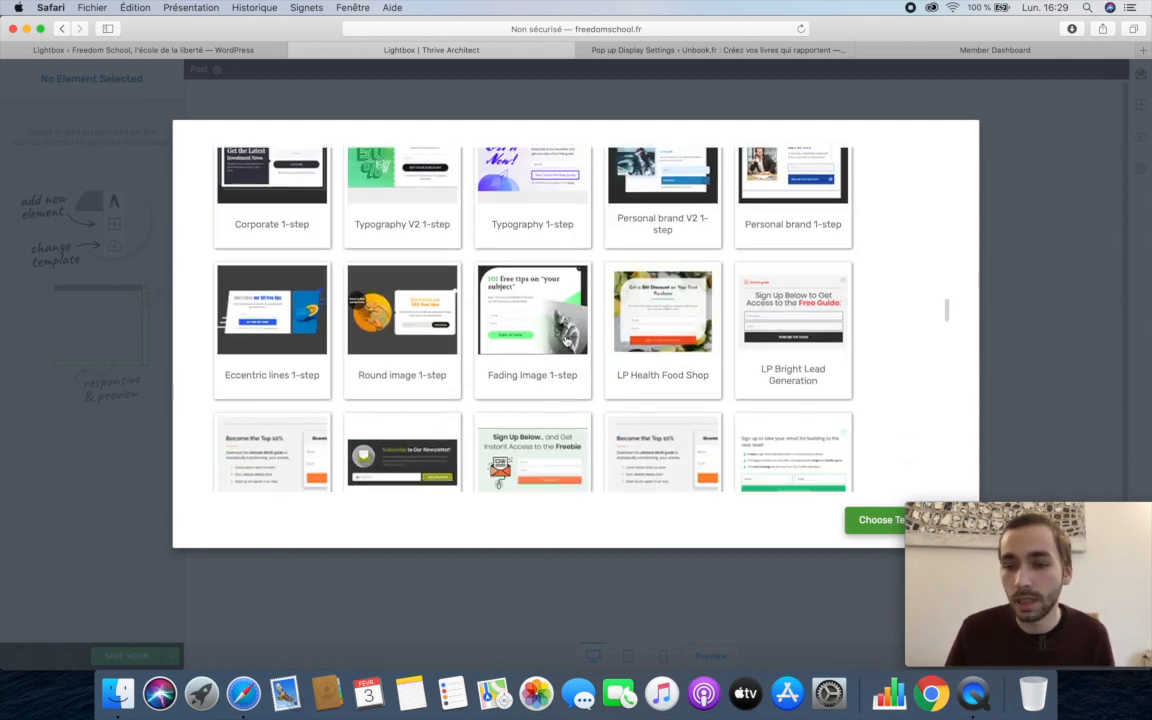
scroll(566, 341, "down", 3)
scroll(566, 341, "up", 6)
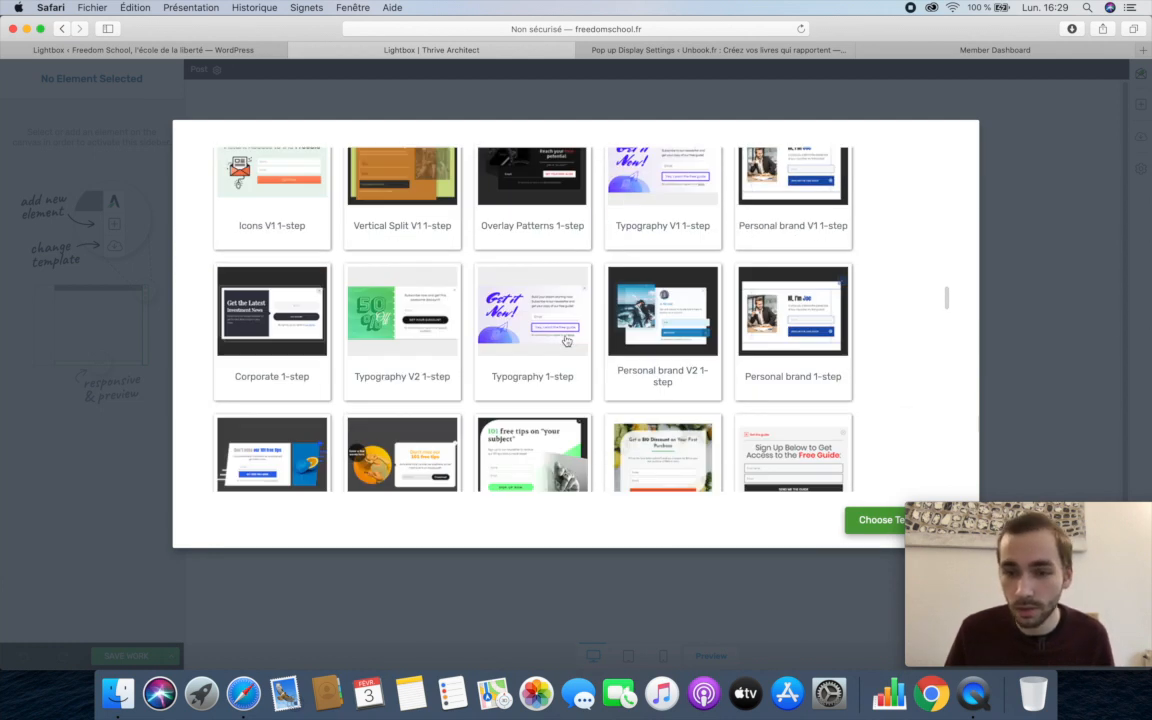
scroll(566, 341, "up", 3)
scroll(566, 341, "down", 10)
scroll(566, 341, "up", 6)
scroll(567, 334, "up", 15)
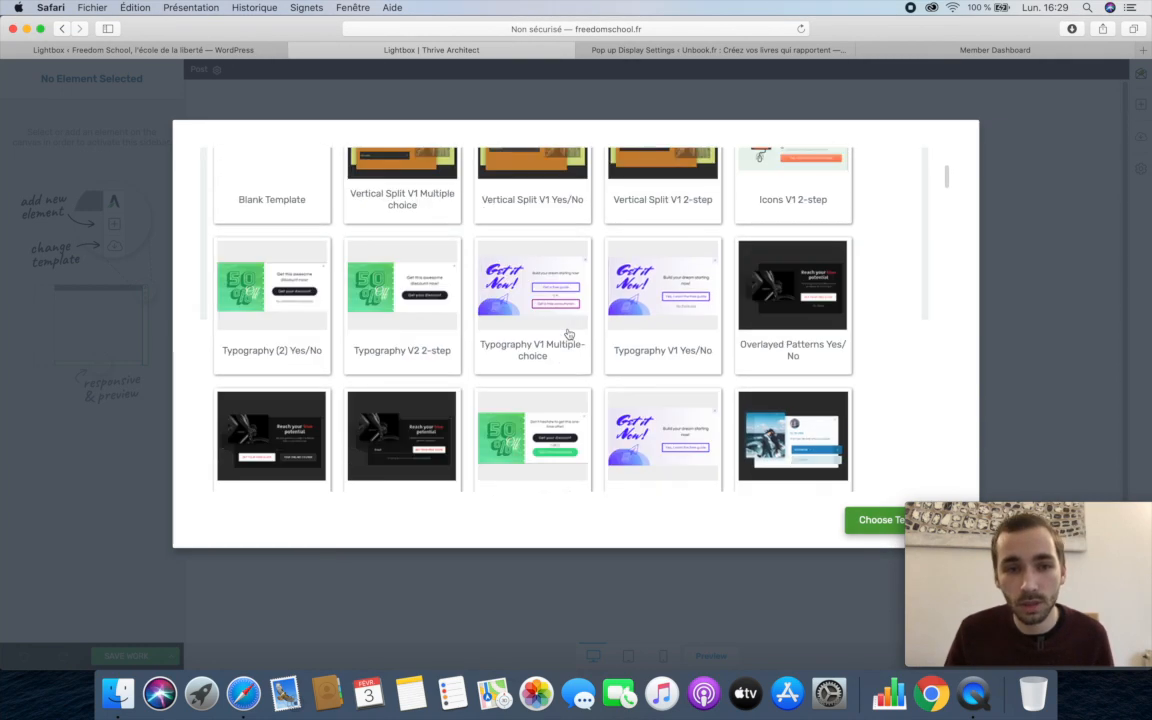
scroll(567, 334, "down", 10)
scroll(567, 334, "down", 20)
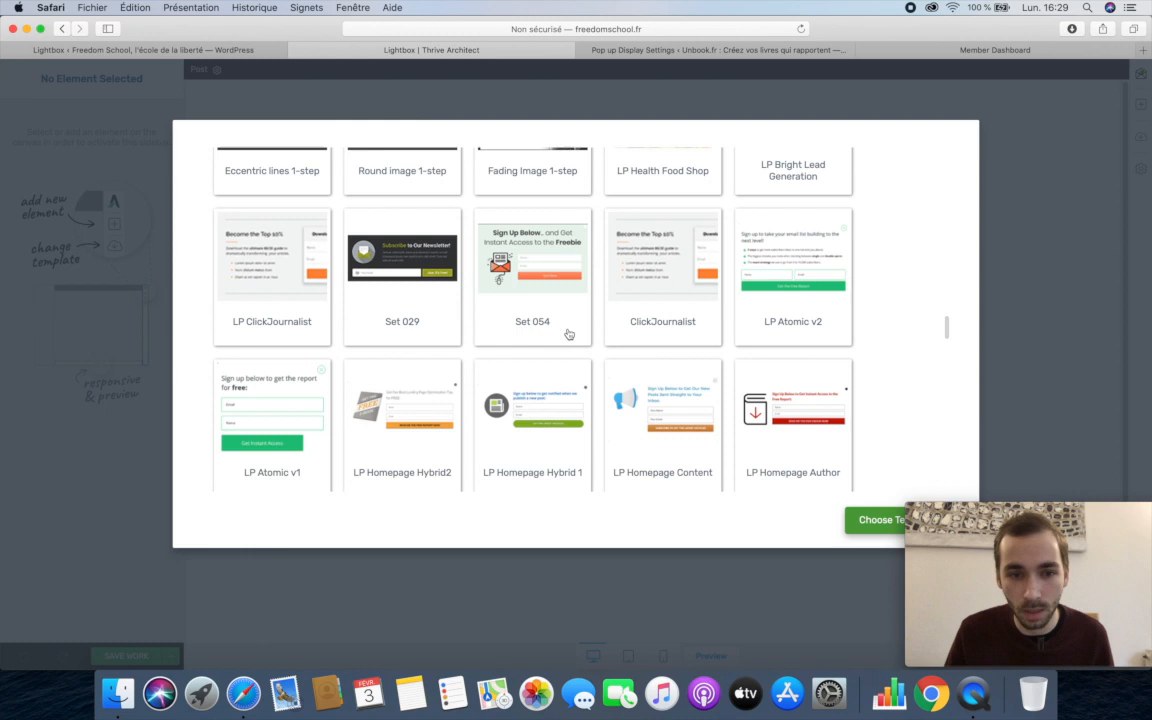
scroll(568, 334, "down", 2)
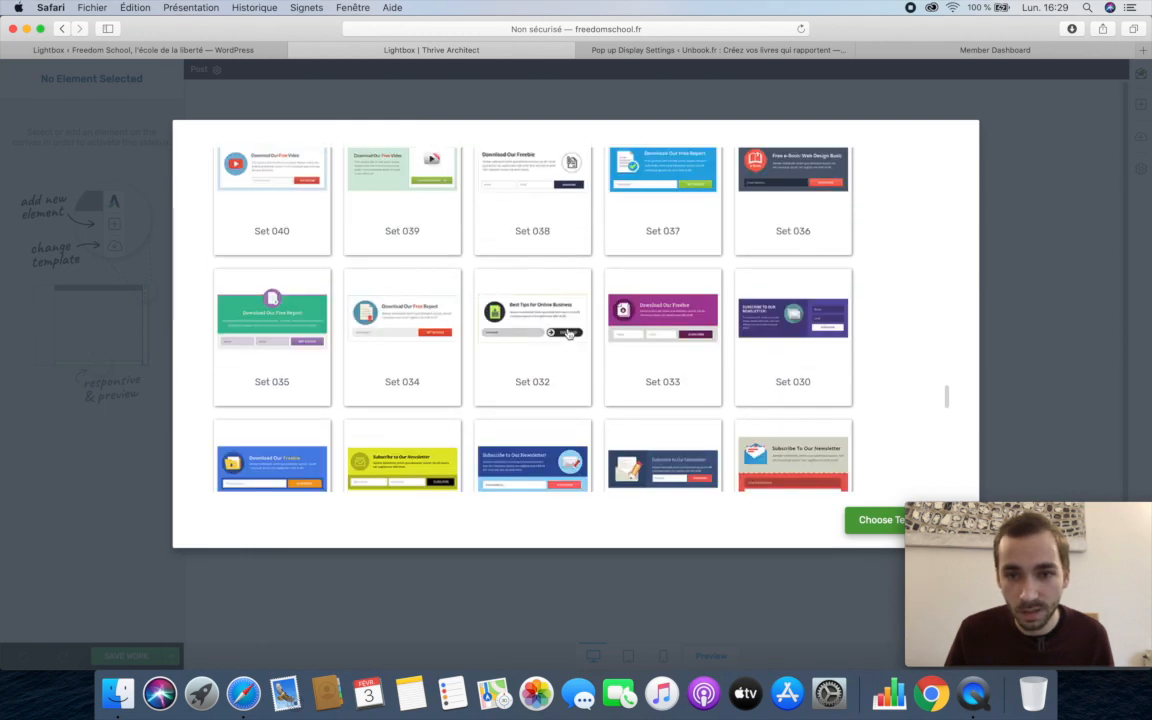
scroll(567, 334, "down", 7)
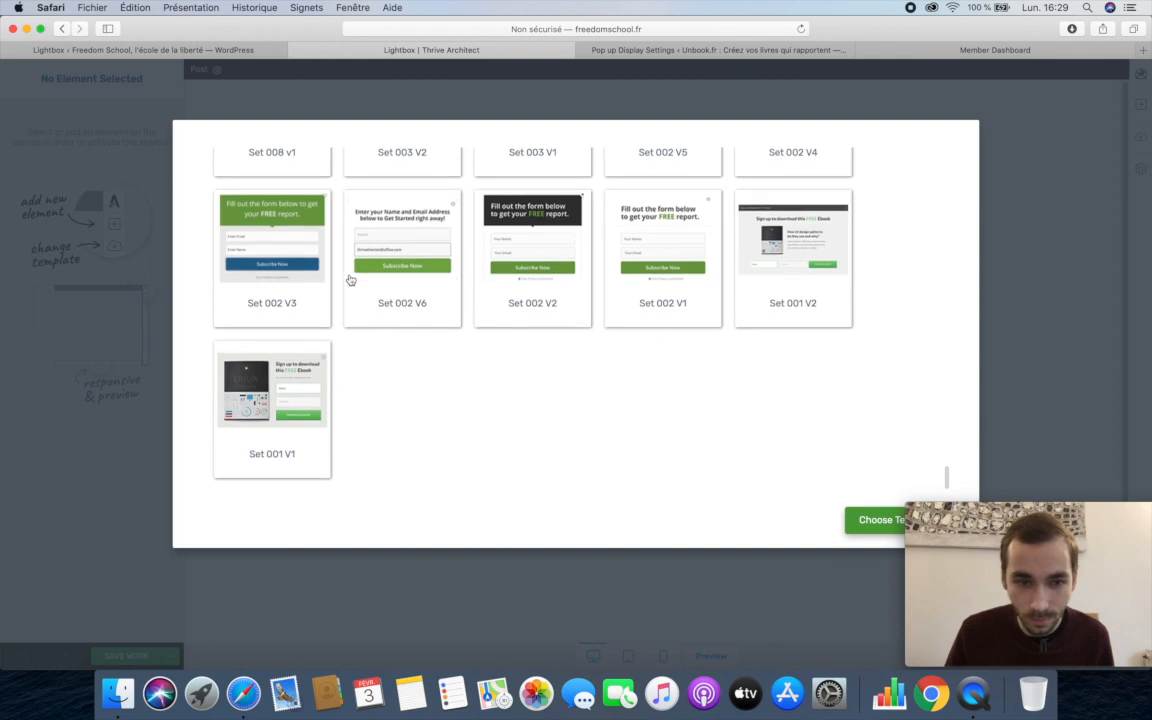
- Apply the Multistep 008 opt-in template to the form
scroll(432, 283, "up", 10)
scroll(548, 301, "up", 10)
scroll(548, 301, "up", 8)
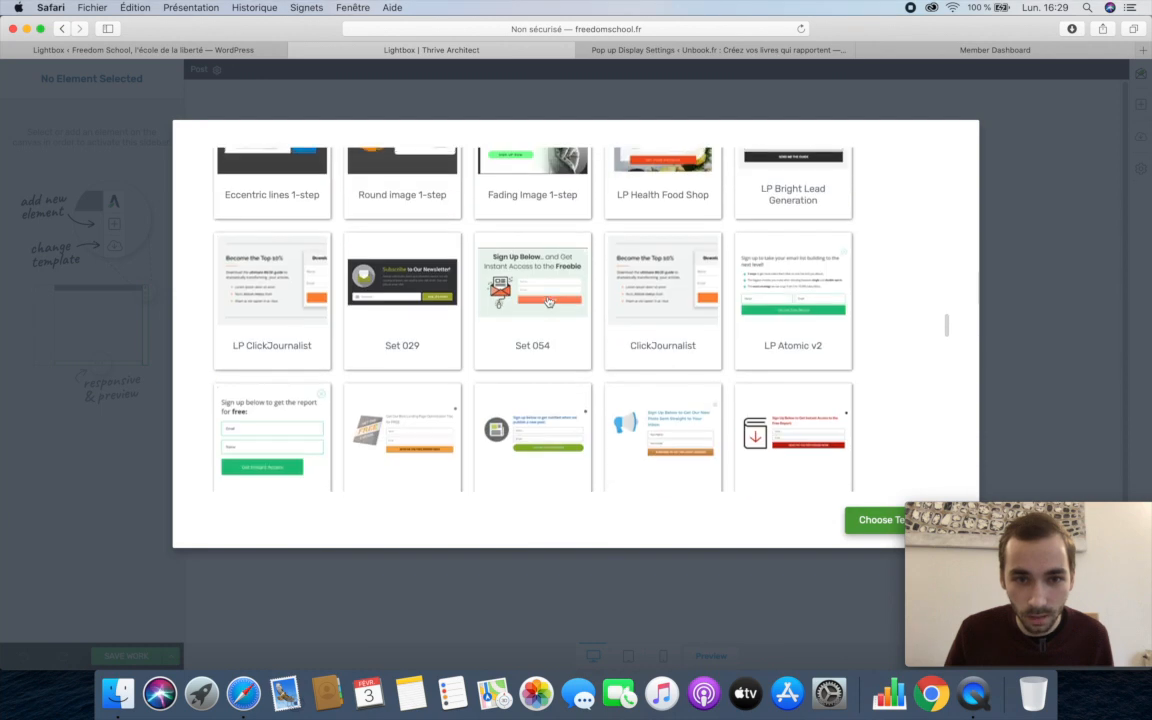
scroll(548, 301, "up", 10)
scroll(548, 301, "up", 10)
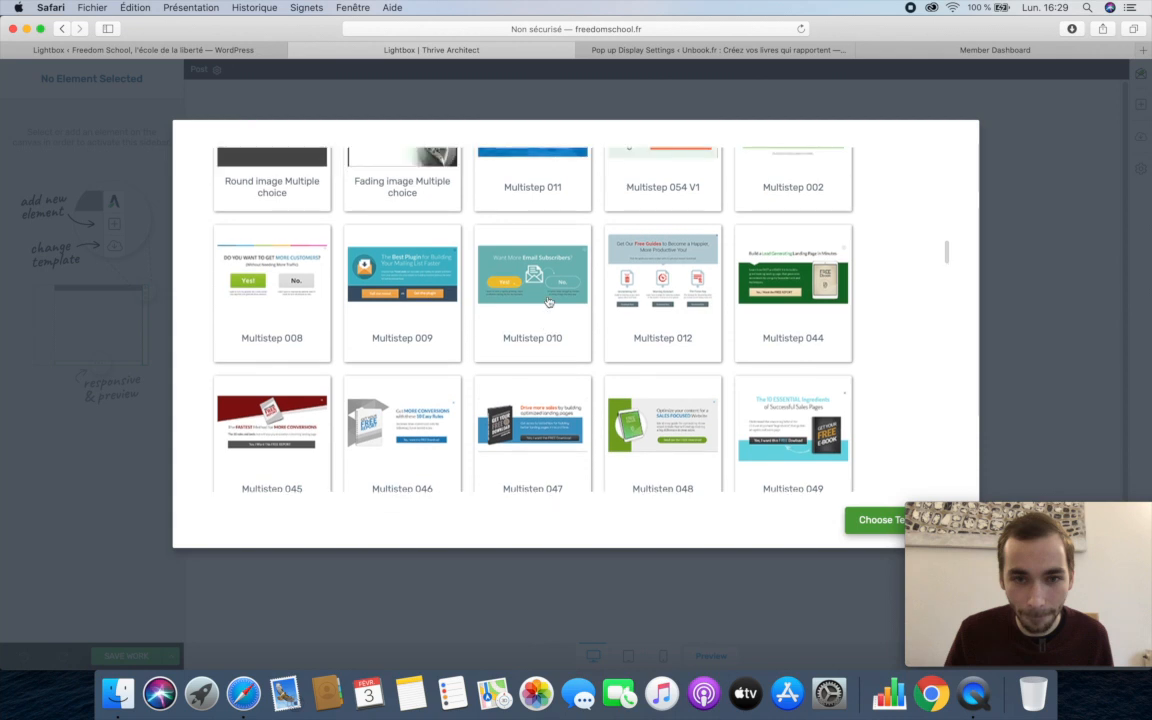
scroll(548, 301, "up", 4)
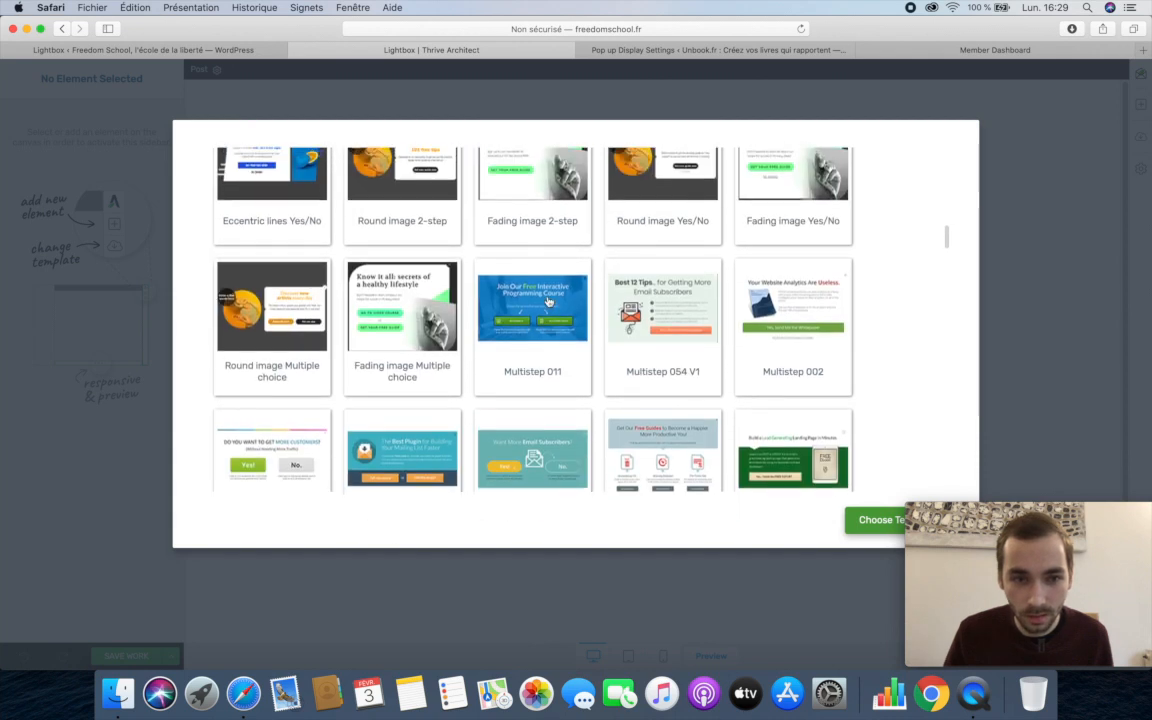
scroll(548, 301, "down", 3)
left_click(268, 334)
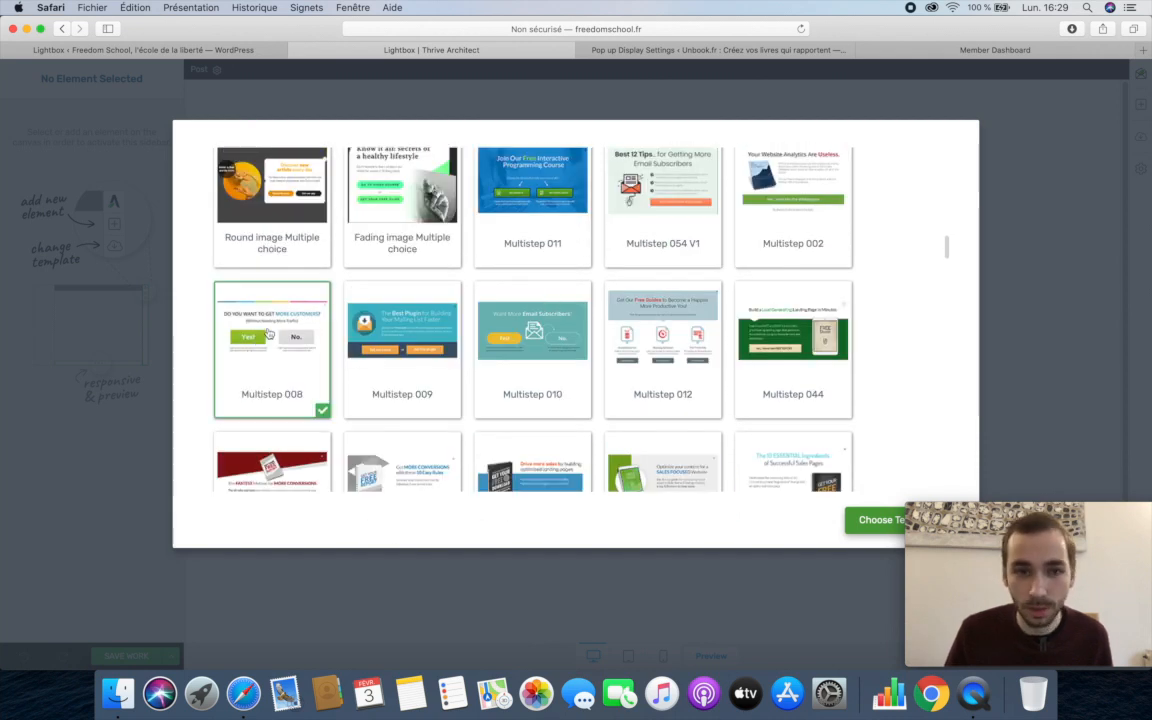
left_click(868, 520)
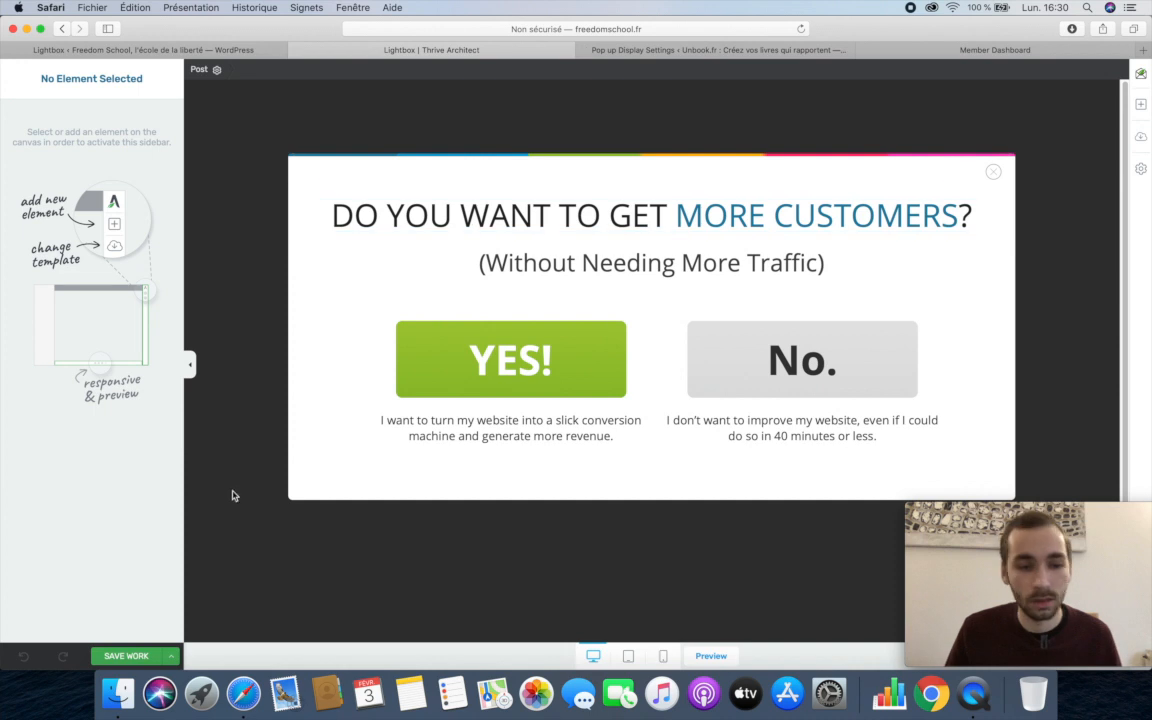
- Switch to Finder and open the Bureau folder
left_click(125, 694)
left_click(372, 454)
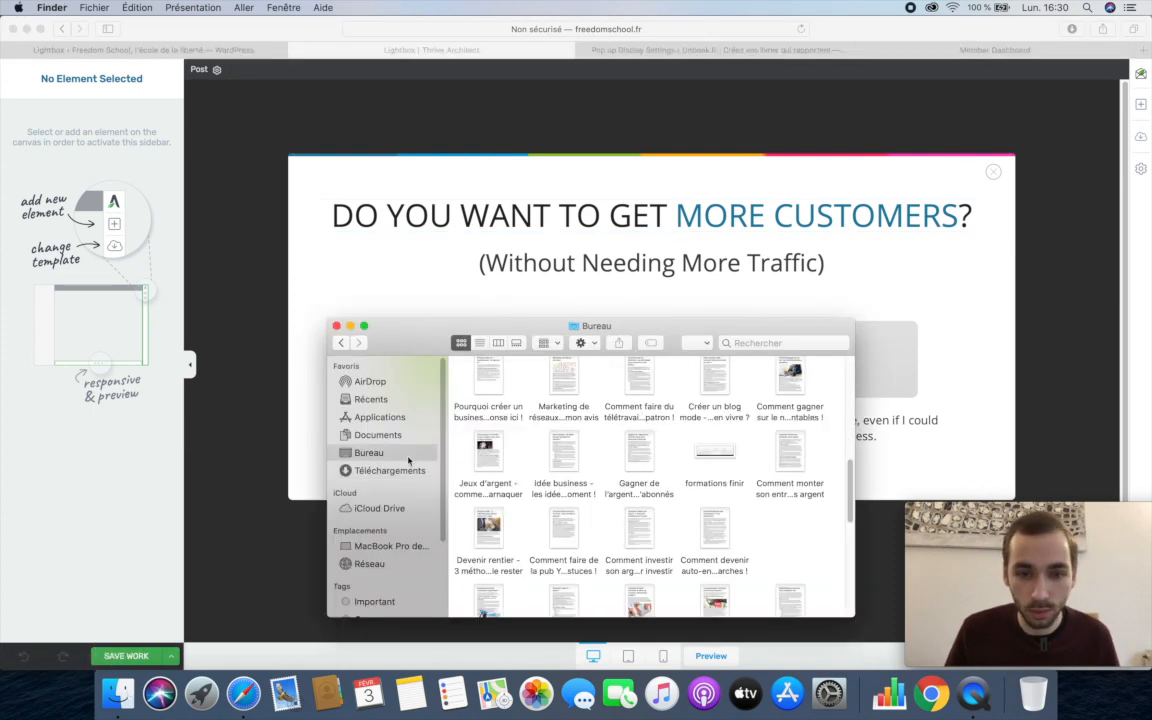